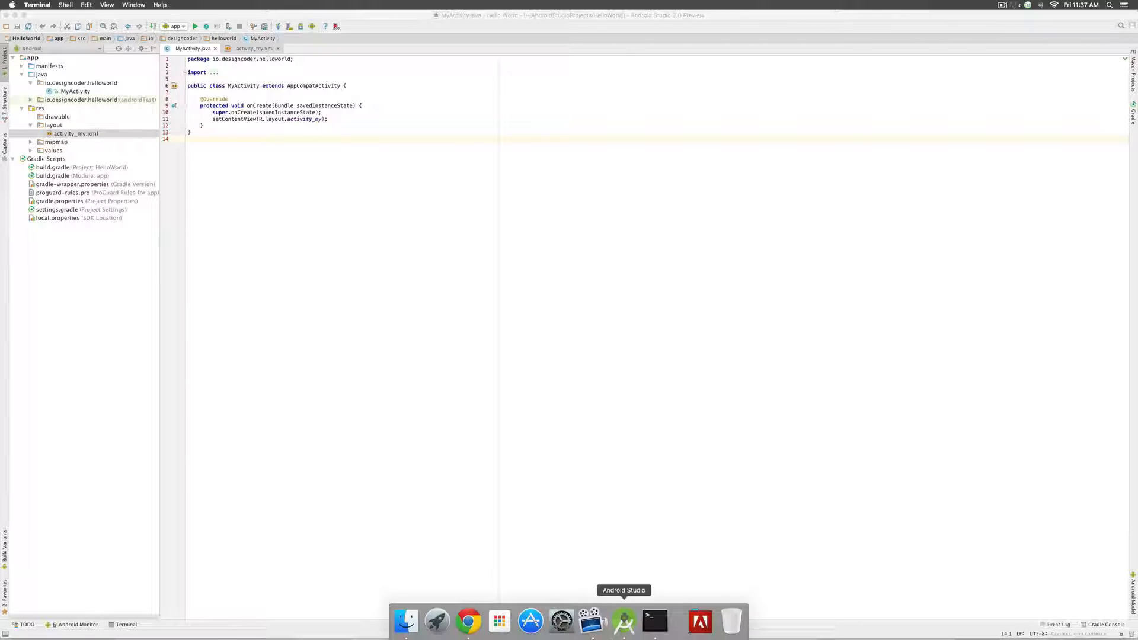
# - Open a new Terminal window from the Dock over the HelloWorld project
pyautogui.click(656, 618)
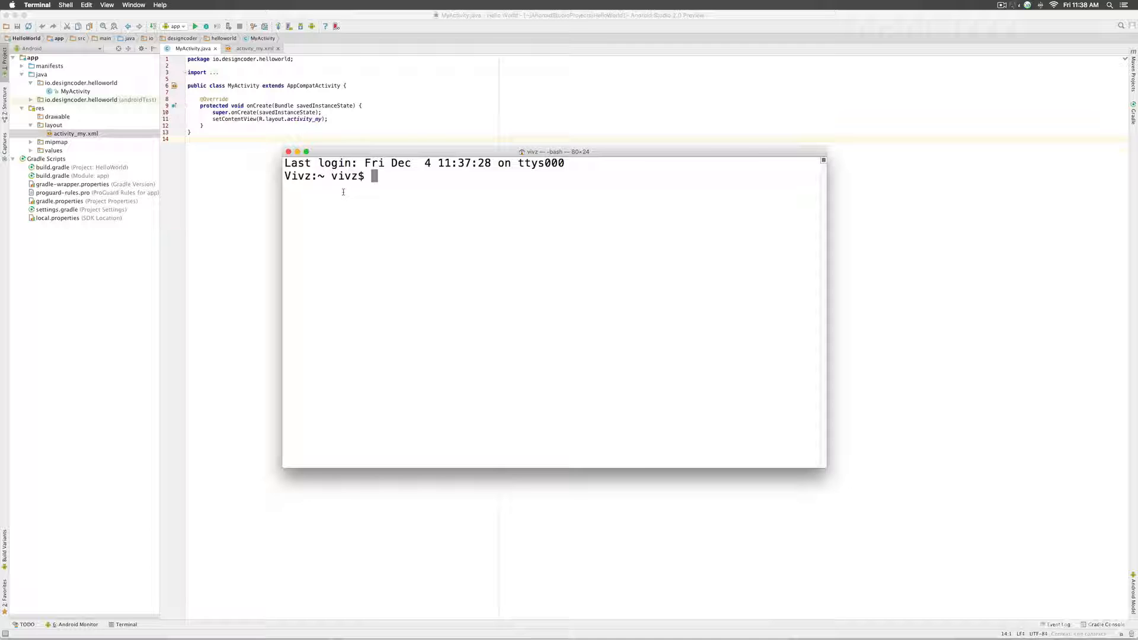
# - Run git in Terminal to list its usage help
pyautogui.write('git')
pyautogui.press('Return')
pyautogui.scroll(6, 372, 293)
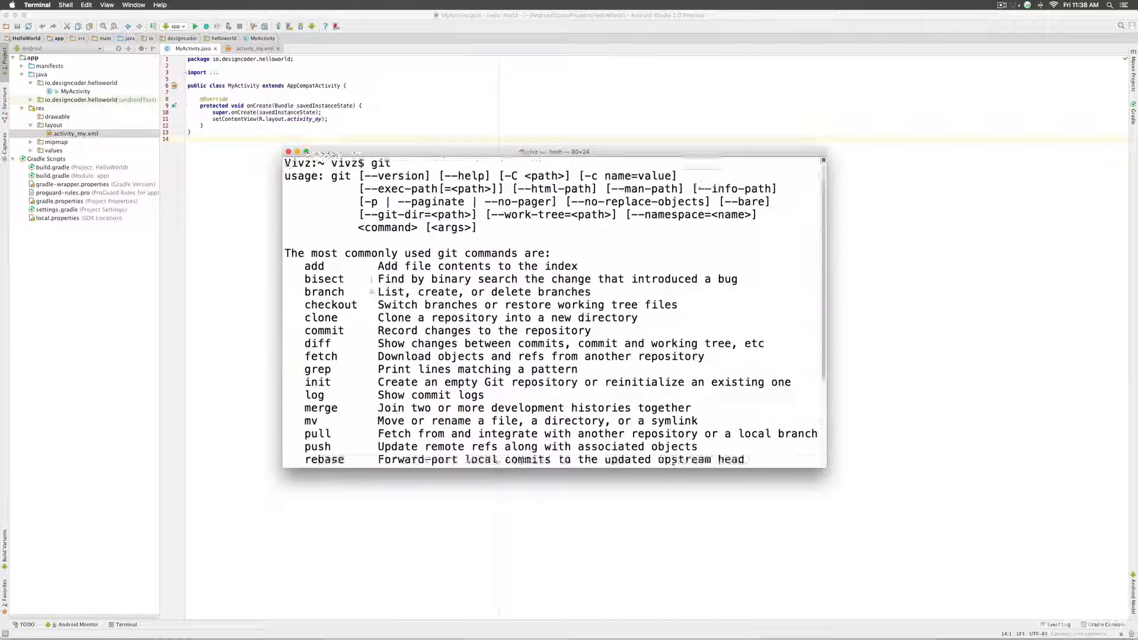
pyautogui.scroll(-6, 370, 308)
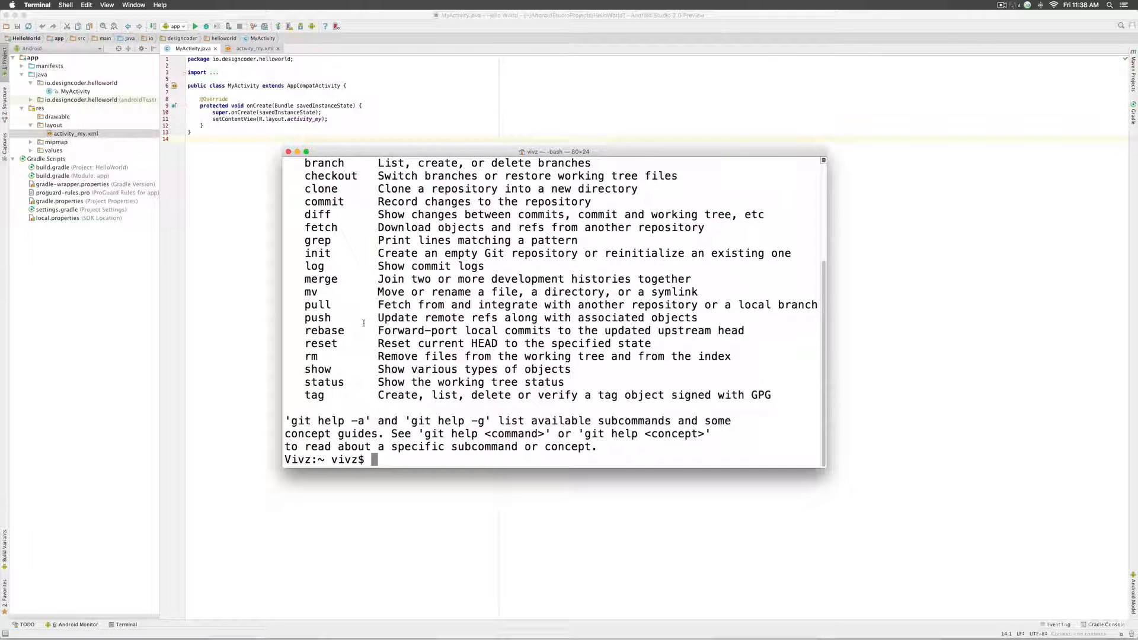
pyautogui.scroll(6, 365, 320)
pyautogui.scroll(-6, 363, 323)
# - Run git --version, which reports version 2.4.9 (Apple Git-60)
pyautogui.write('git')
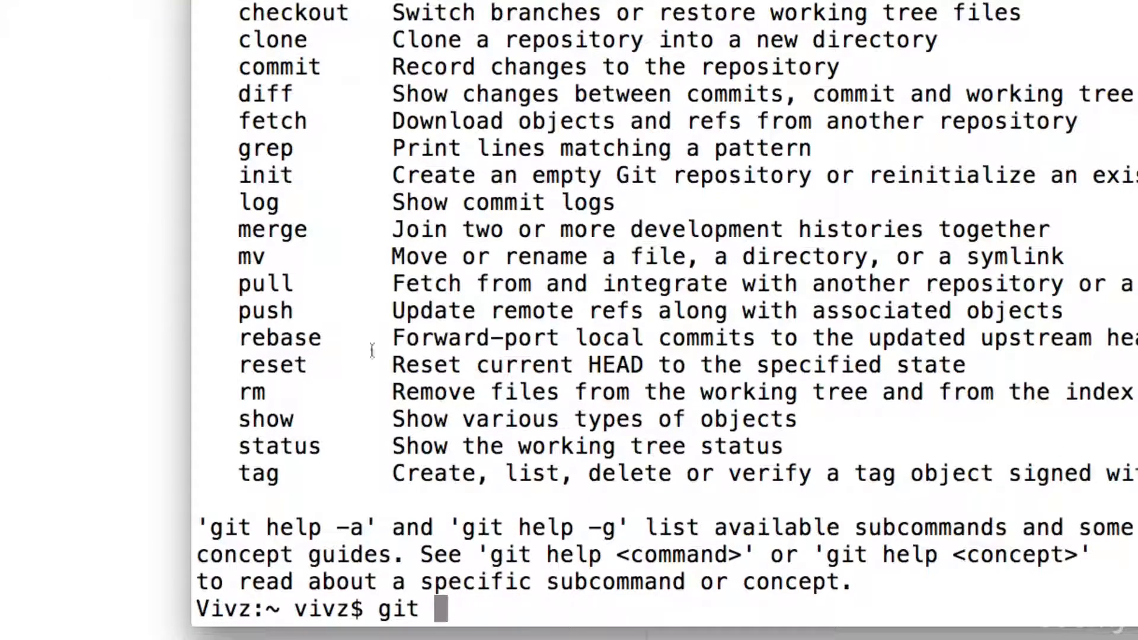
pyautogui.write('--version')
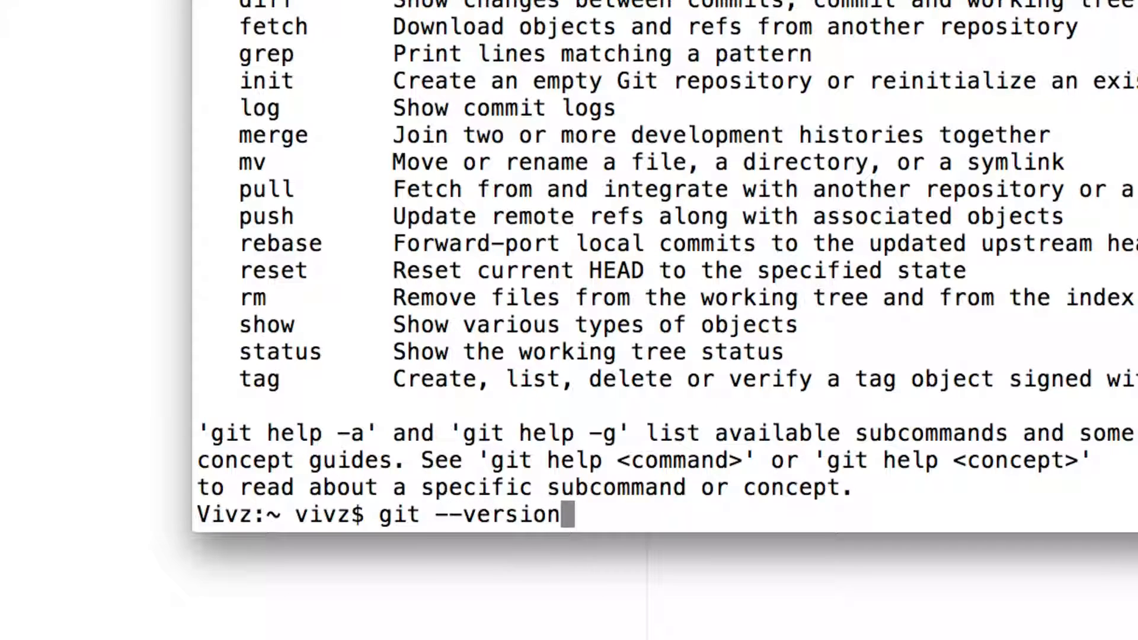
pyautogui.press('Return')
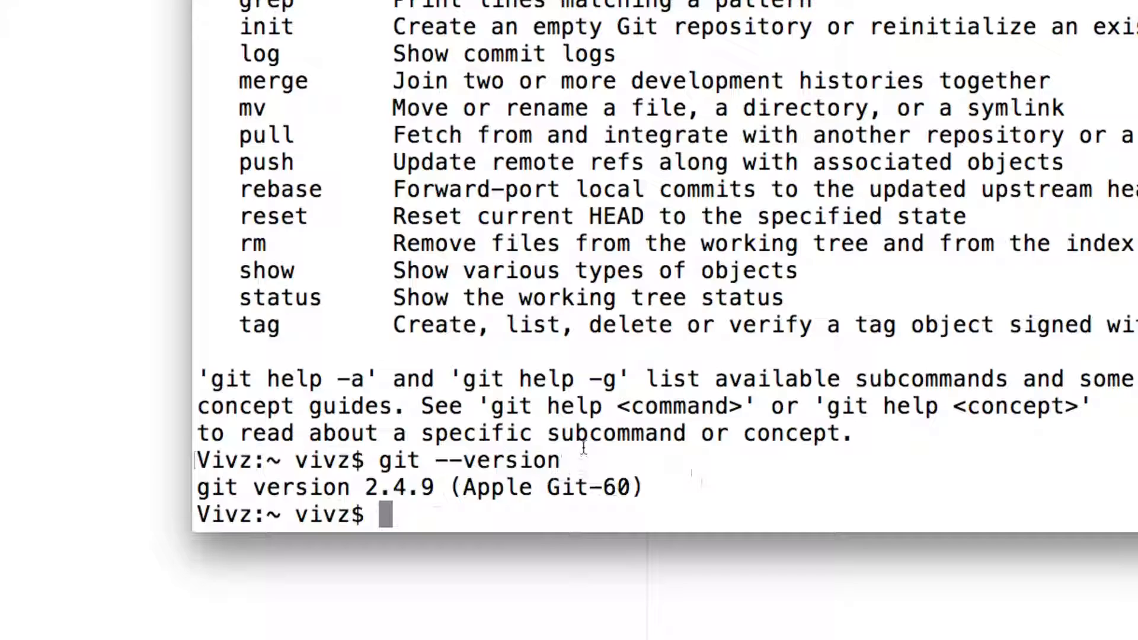
pyautogui.scroll(5, 574, 431)
pyautogui.scroll(-5, 573, 431)
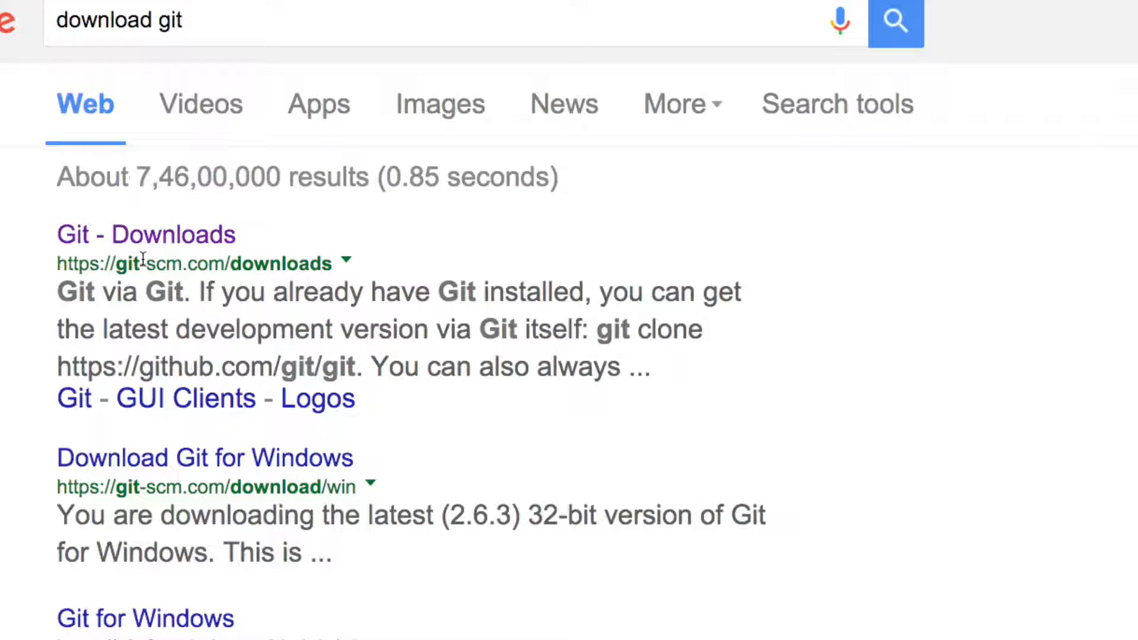
# - Download git-2.6.2-intel-universal-mavericks.dmg from git-scm.com's Mac OS X downloads page
pyautogui.click(258, 247)
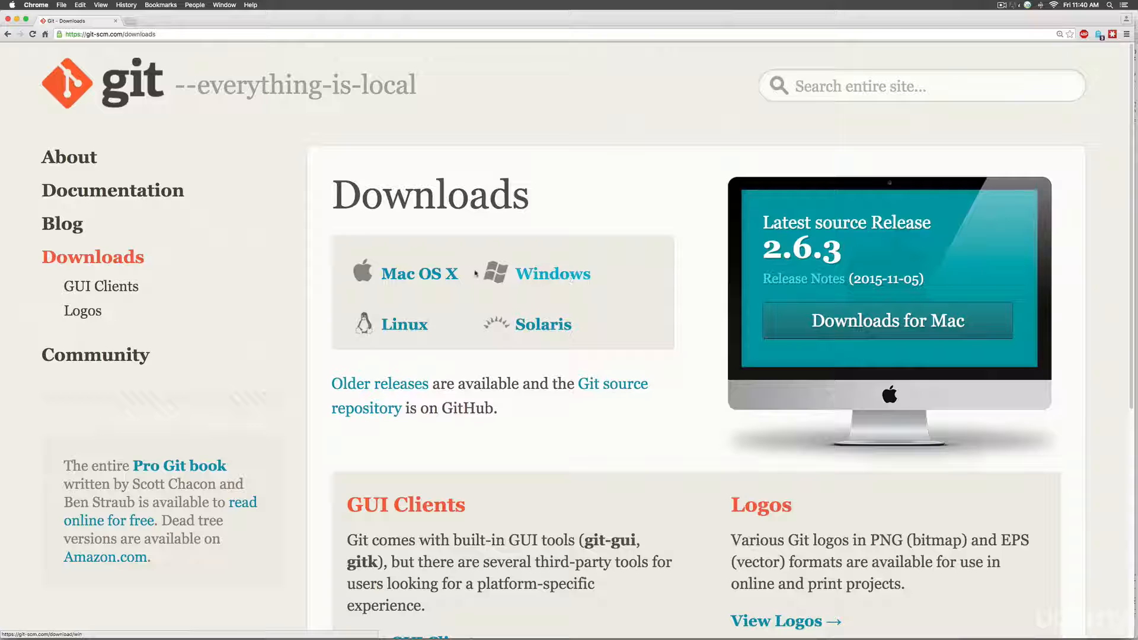
pyautogui.click(420, 274)
pyautogui.scroll(-3, 488, 276)
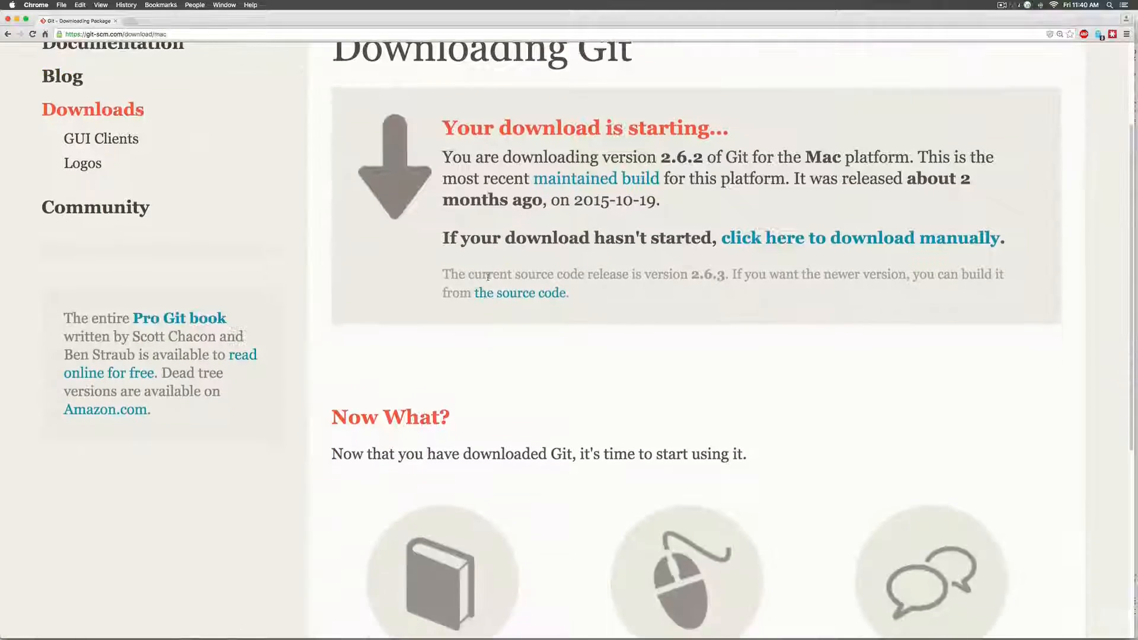
pyautogui.scroll(-3, 488, 276)
pyautogui.scroll(5, 484, 275)
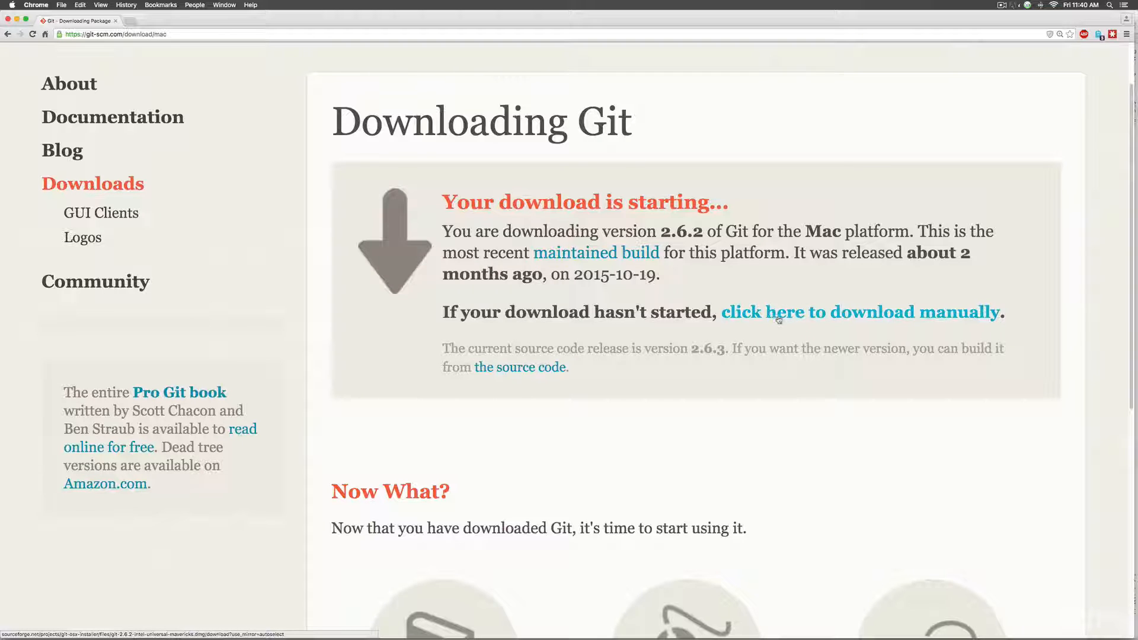
pyautogui.click(792, 306)
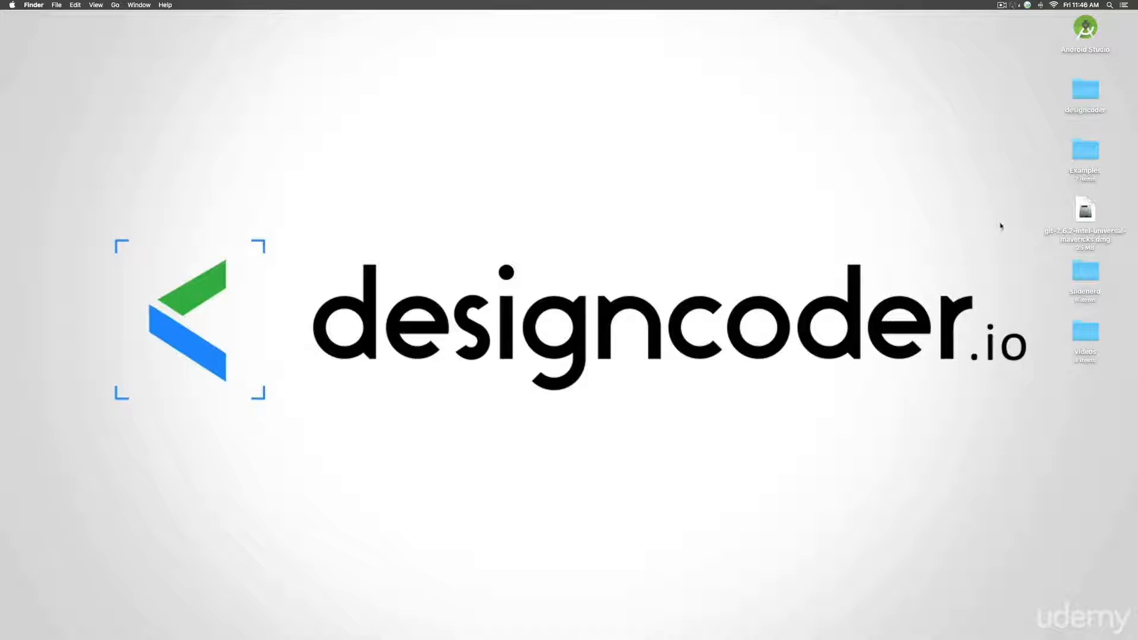
# - Install Git 2.6.2 on Macintosh HD from the disk image, authorizing with the account password
pyautogui.doubleClick(1082, 241)
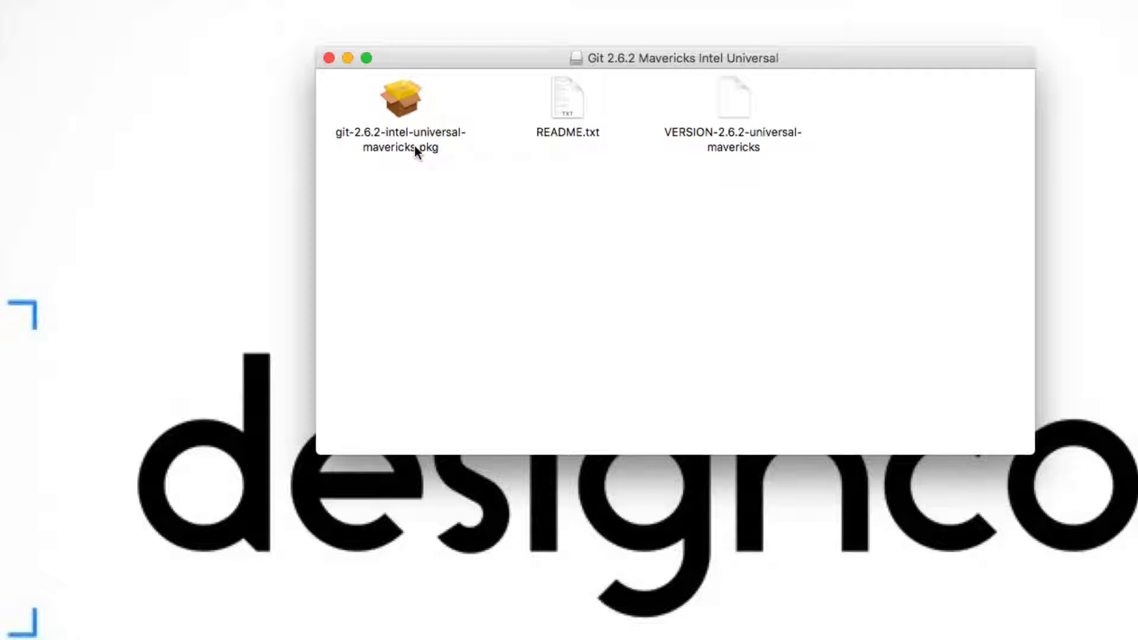
pyautogui.doubleClick(415, 147)
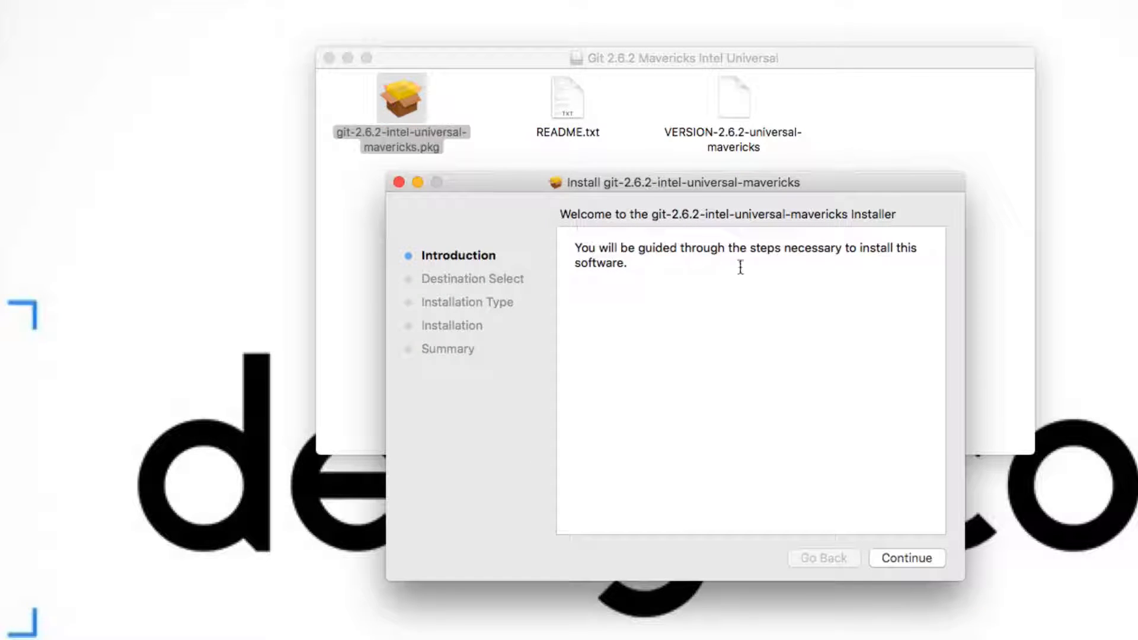
pyautogui.click(906, 557)
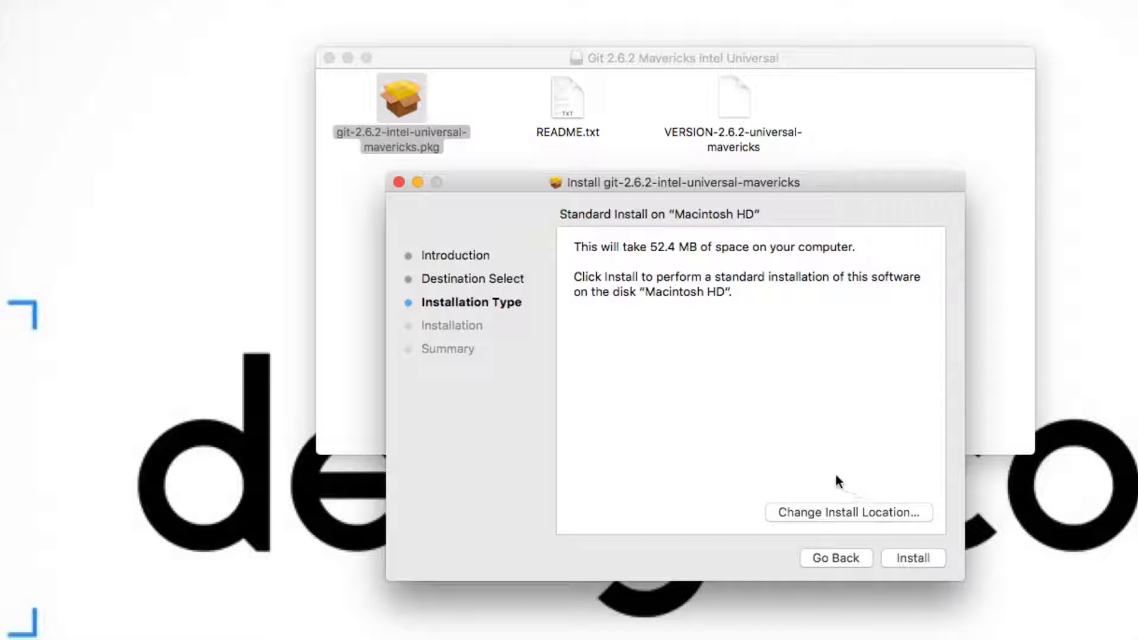
pyautogui.click(852, 511)
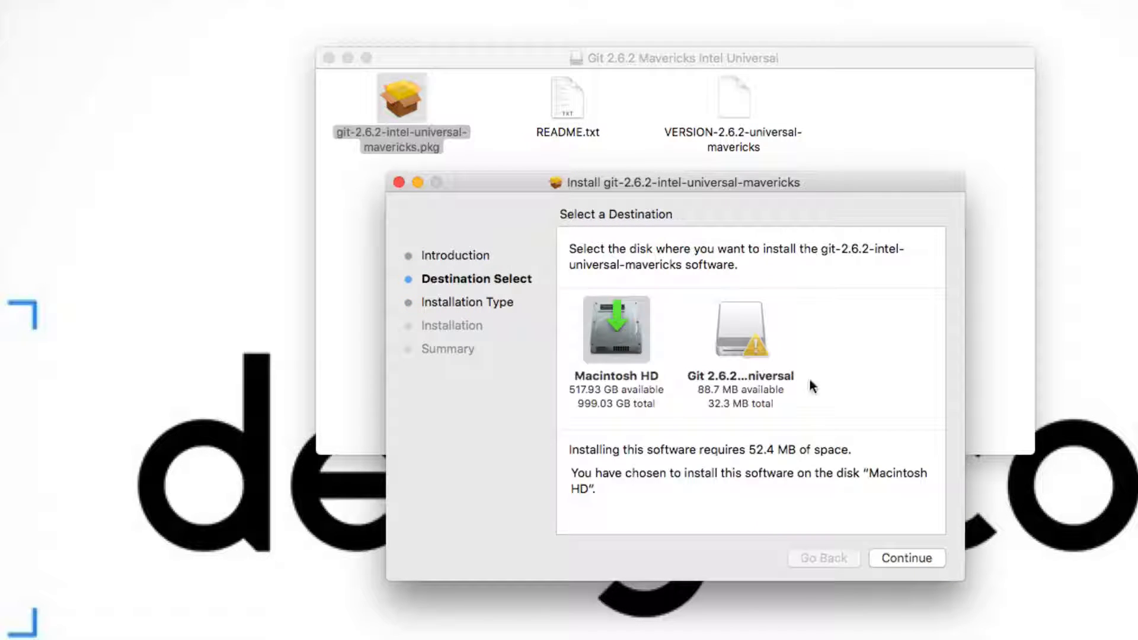
pyautogui.press('Return')
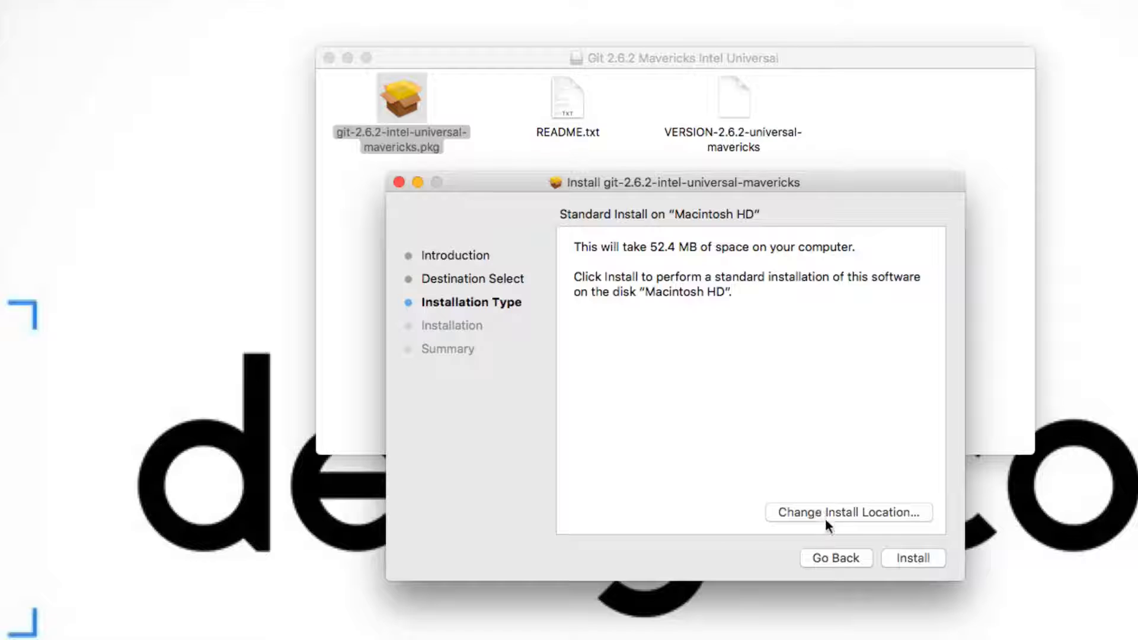
pyautogui.click(825, 521)
pyautogui.click(901, 557)
pyautogui.click(913, 559)
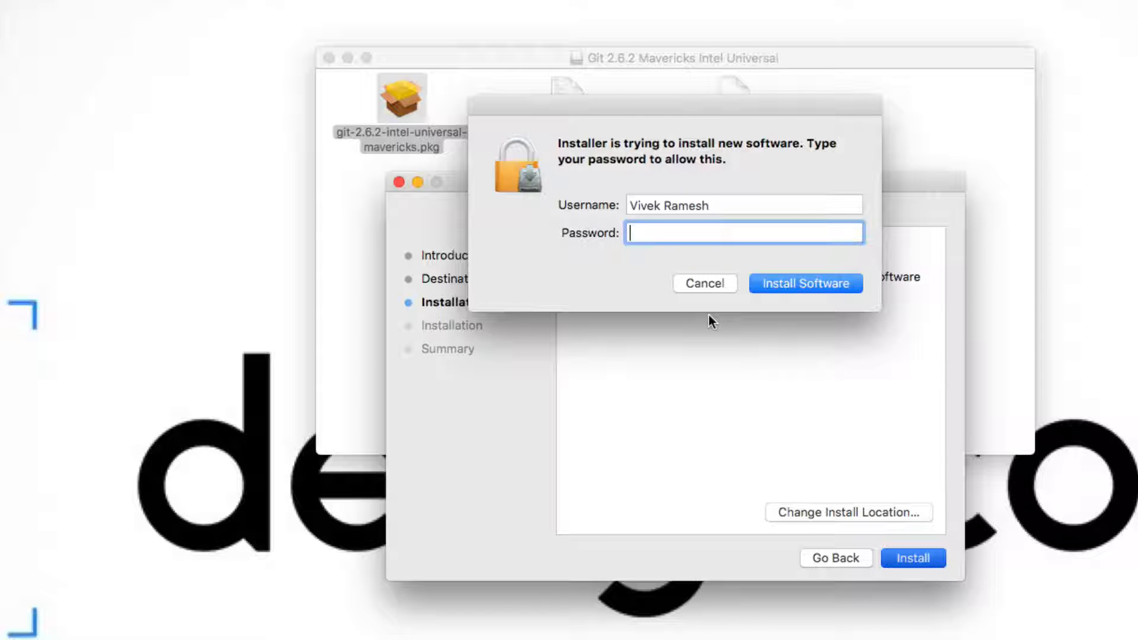
pyautogui.write('••••••••••')
pyautogui.click(791, 283)
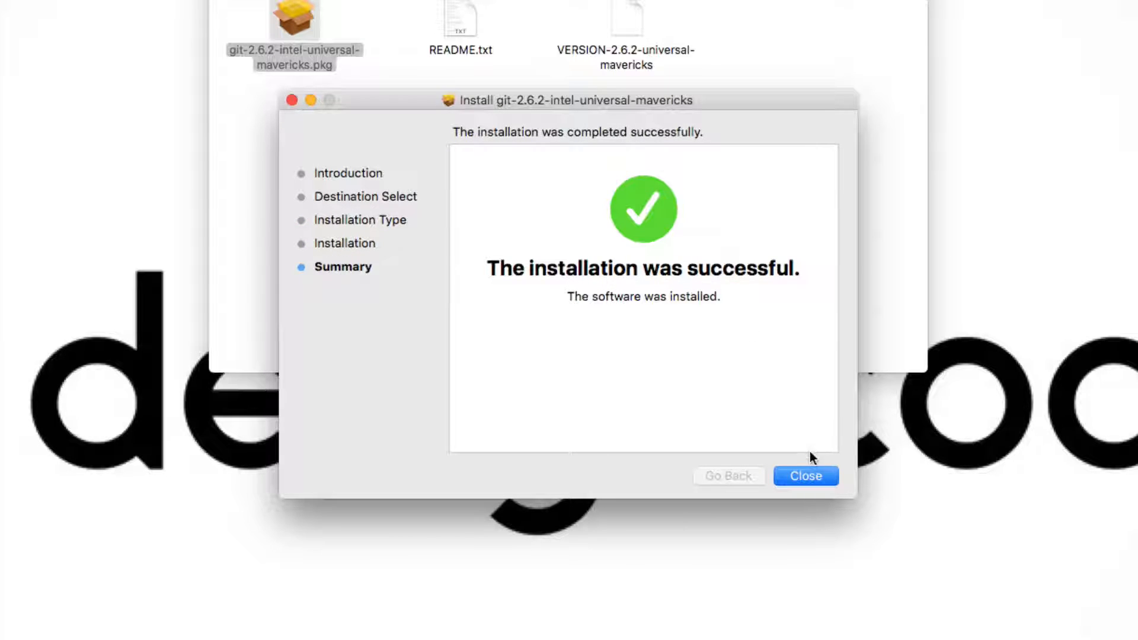
# - Close the finished installer and the Git disk window, then eject the mounted Git volume
pyautogui.click(804, 472)
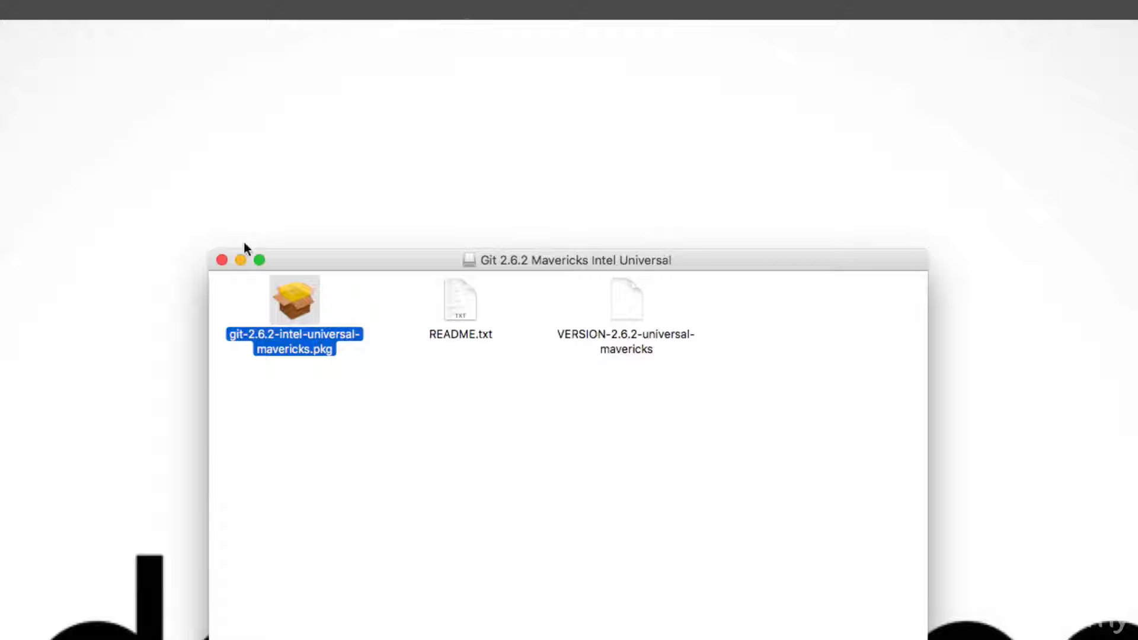
pyautogui.click(222, 260)
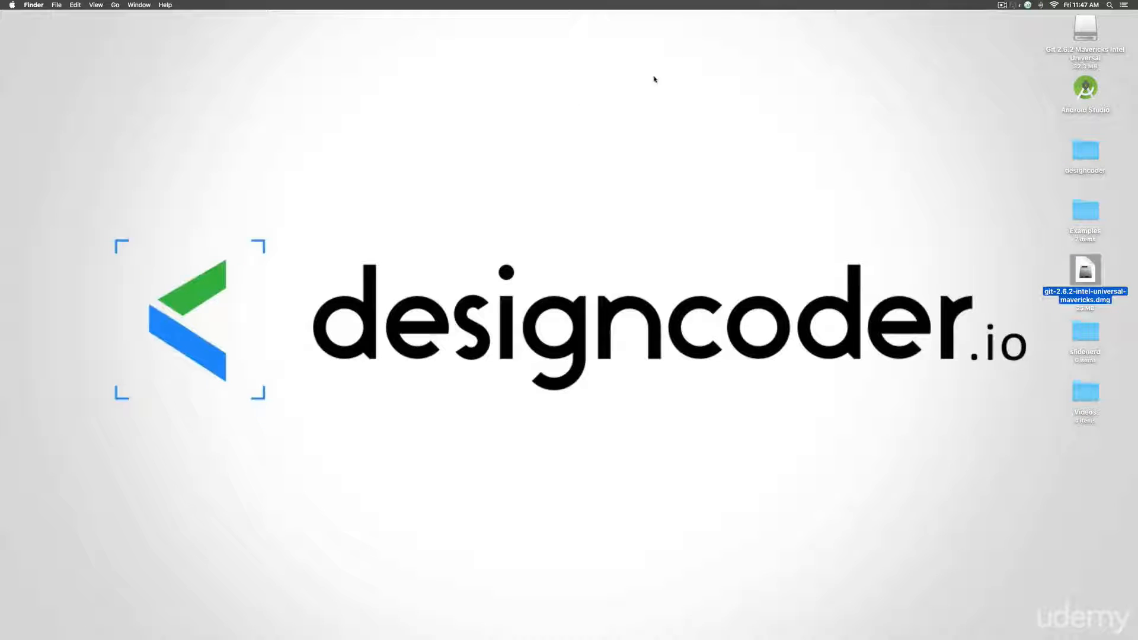
pyautogui.click(1087, 53)
pyautogui.rightClick(1084, 52)
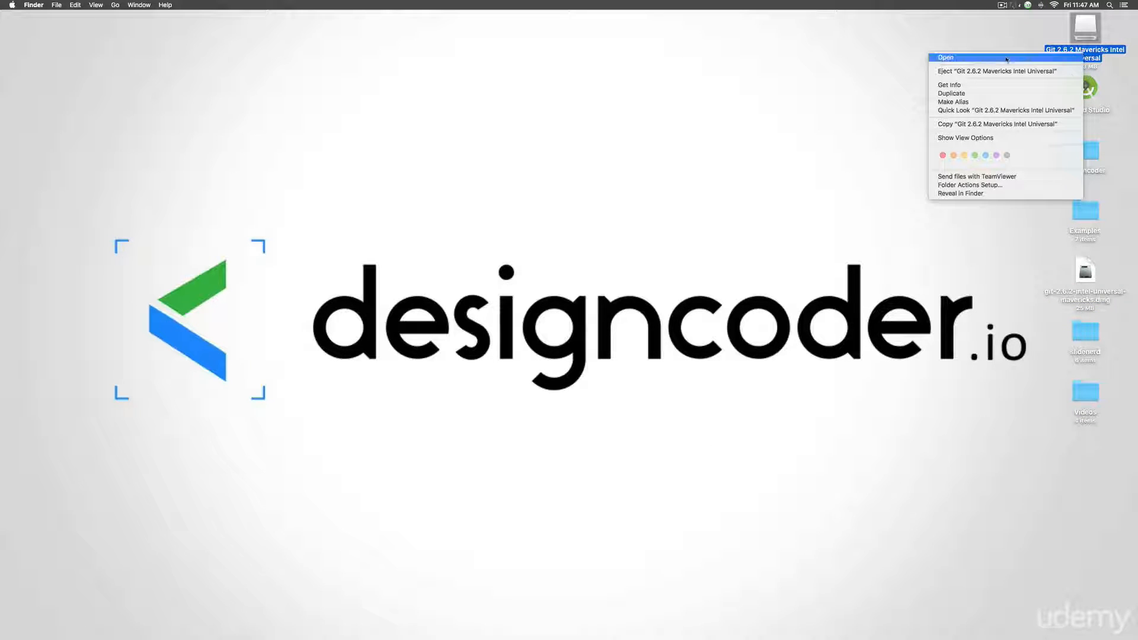
pyautogui.click(982, 72)
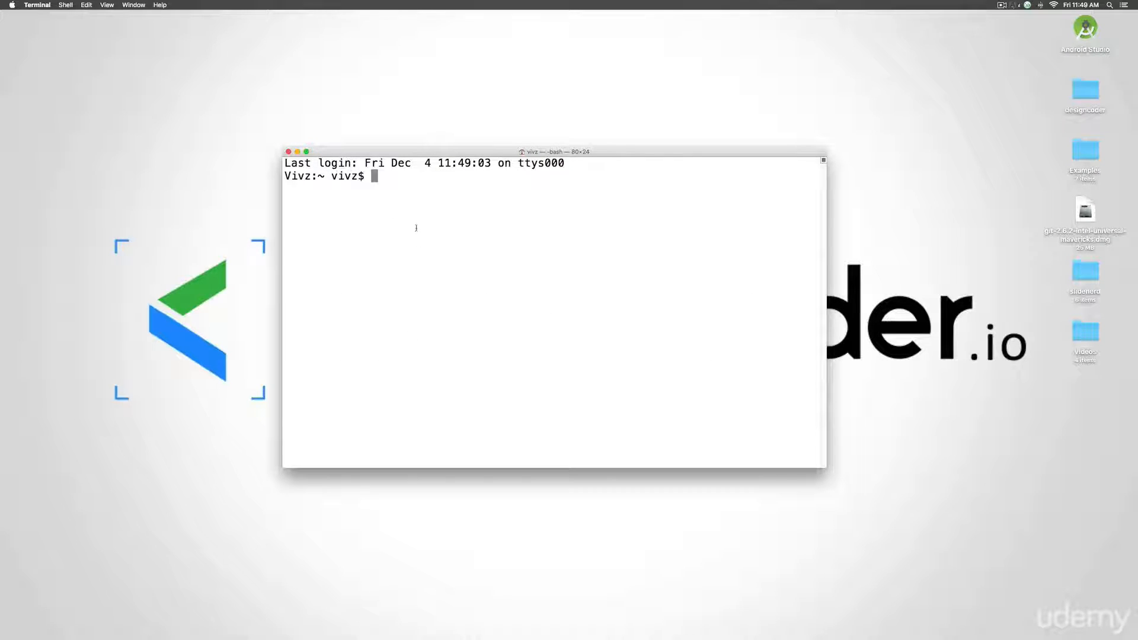
# - Run git and git --version in Terminal, confirming version 2.6.2
pyautogui.write('git')
pyautogui.press('Return')
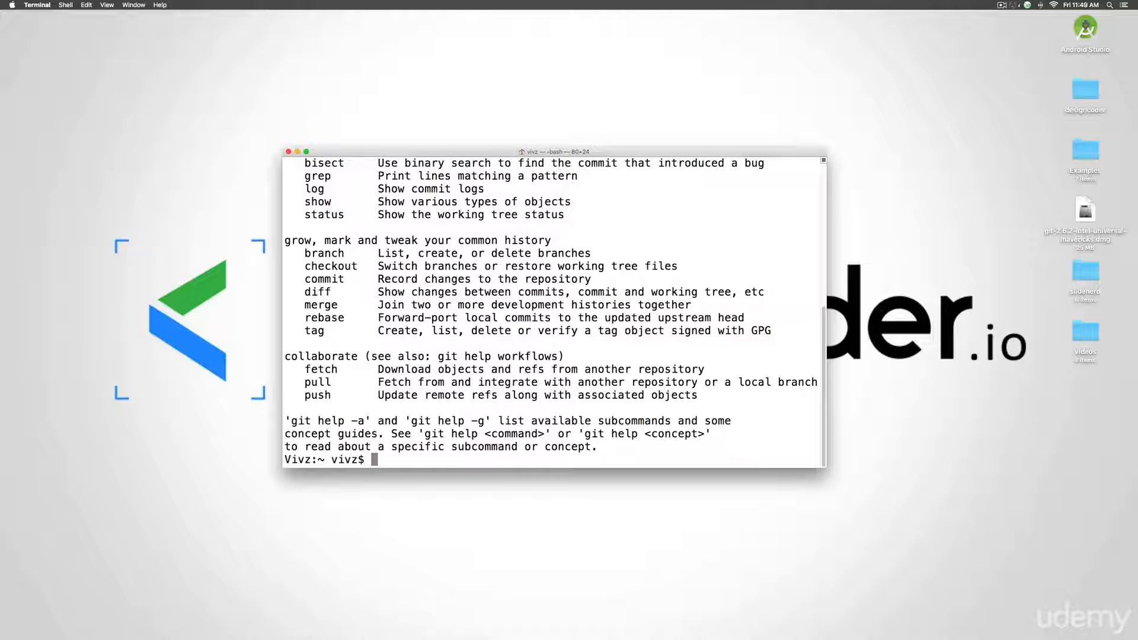
pyautogui.write('git --version')
pyautogui.press('Return')
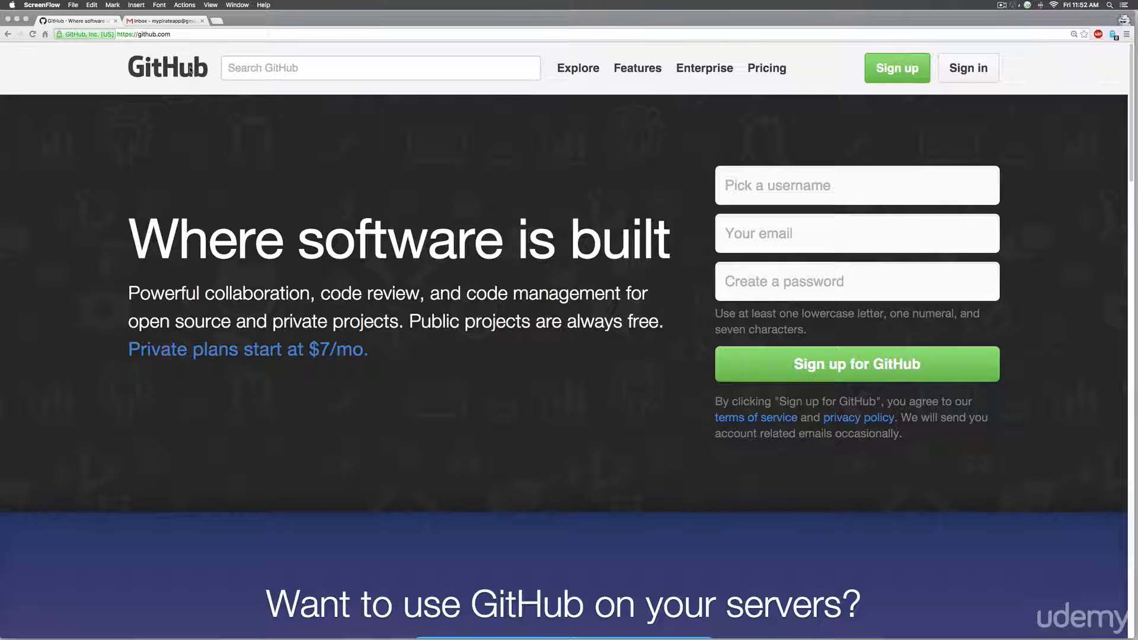
# - Load another user's GitHub profile page in a new tab, then close it
pyautogui.click(215, 71)
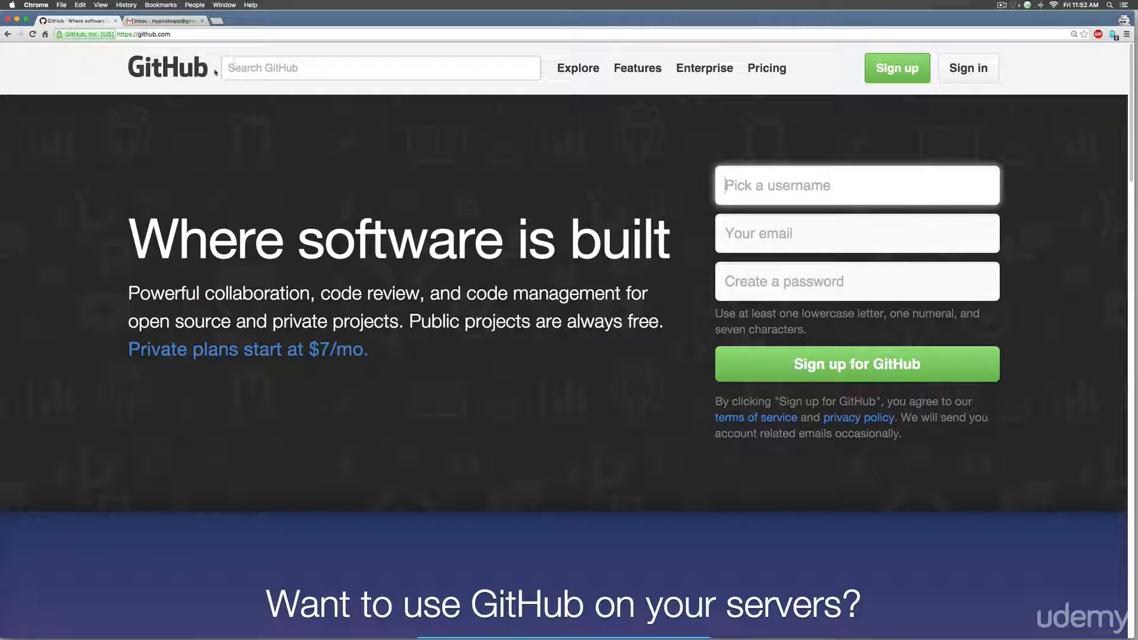
pyautogui.click(216, 21)
pyautogui.write('github.com/slidenerd/')
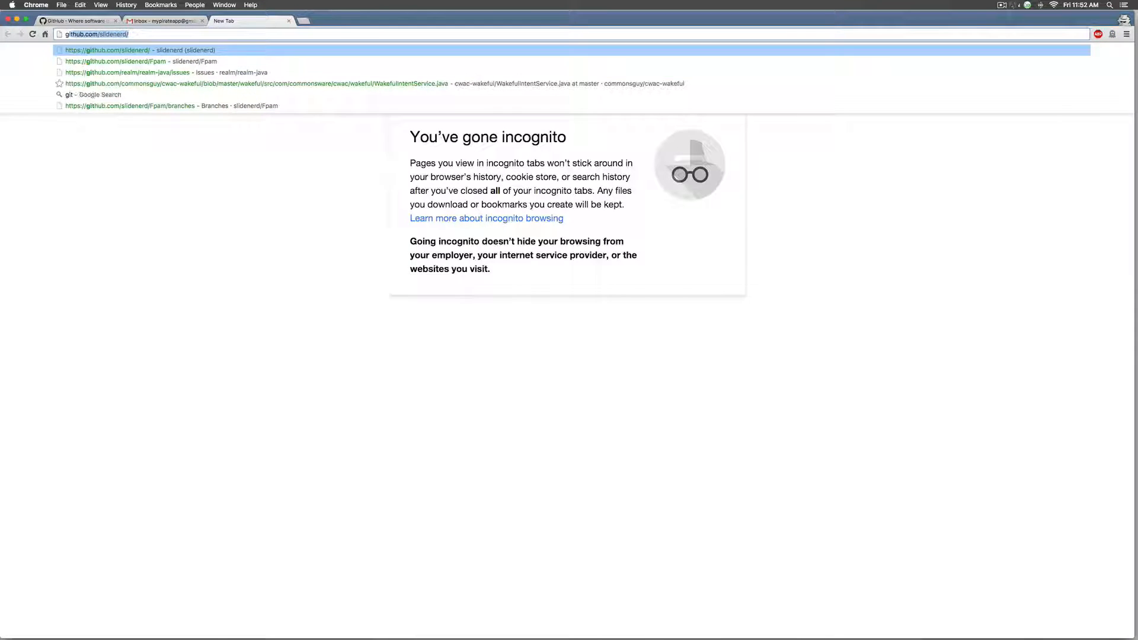
pyautogui.press('Return')
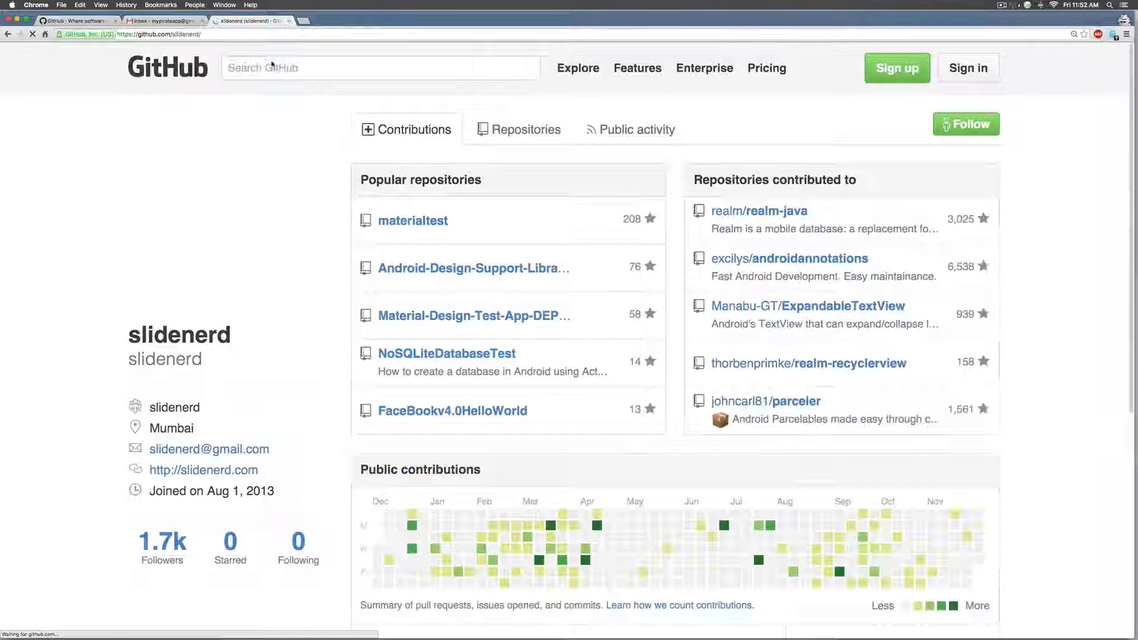
pyautogui.click(289, 20)
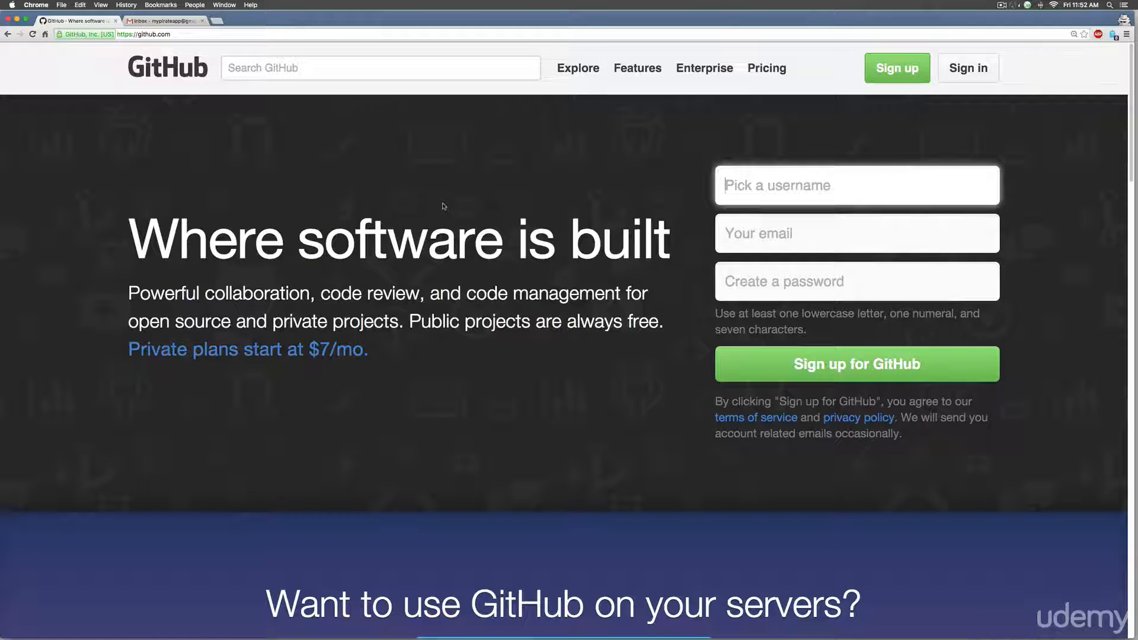
# - Open GitHub's Join form and enter the new account's username
pyautogui.click(883, 74)
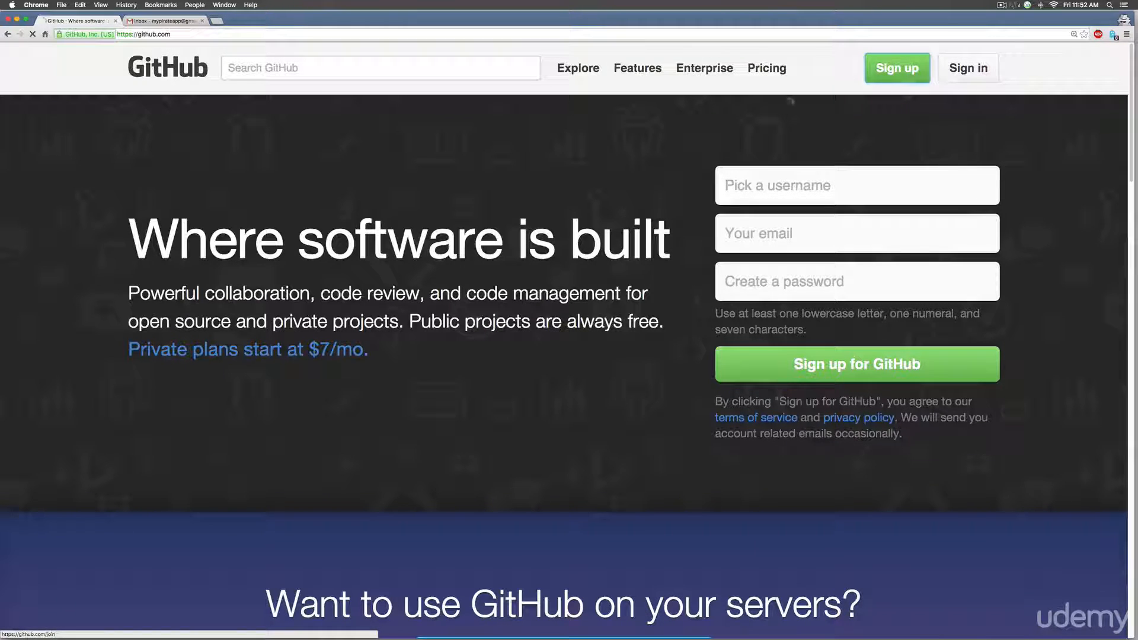
pyautogui.scroll(-3, 324, 329)
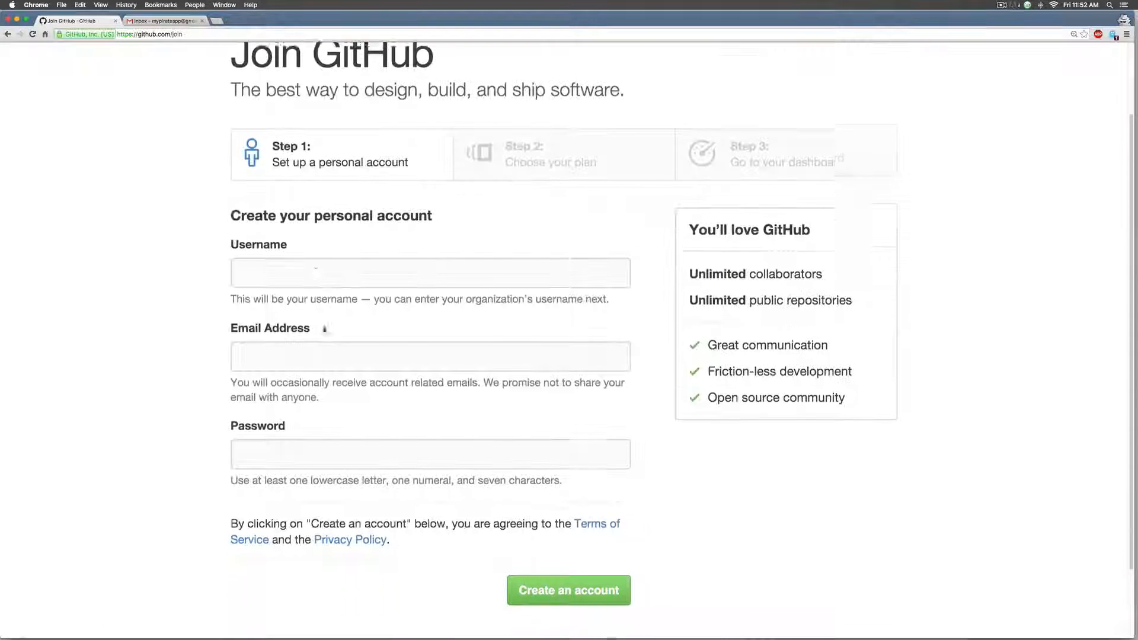
pyautogui.click(314, 262)
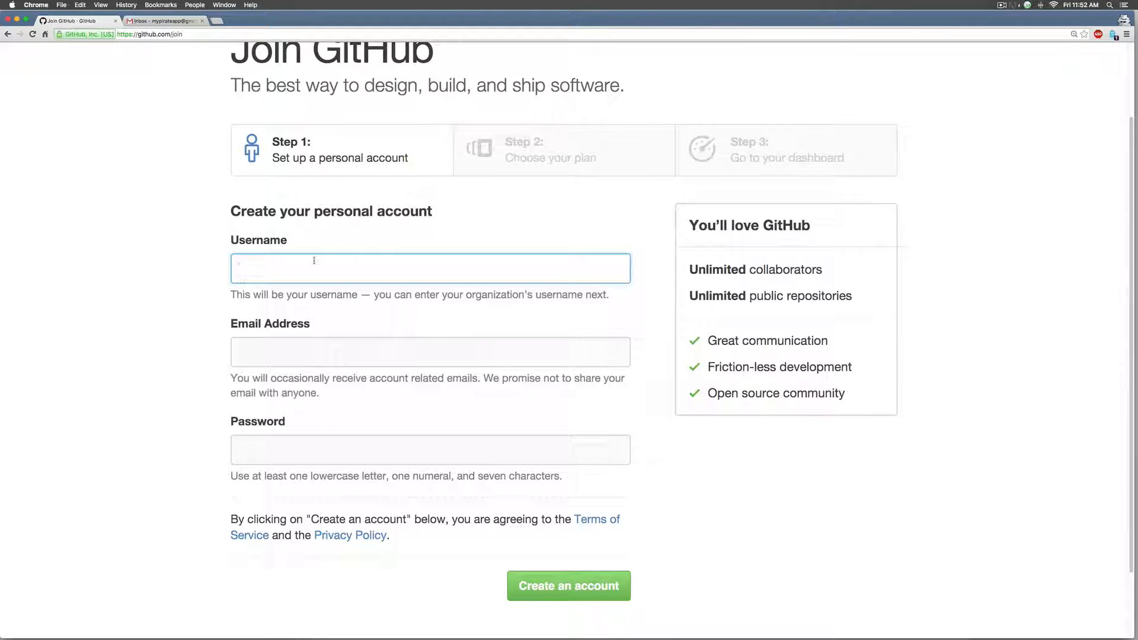
pyautogui.write('mypirateapp')
pyautogui.click(354, 356)
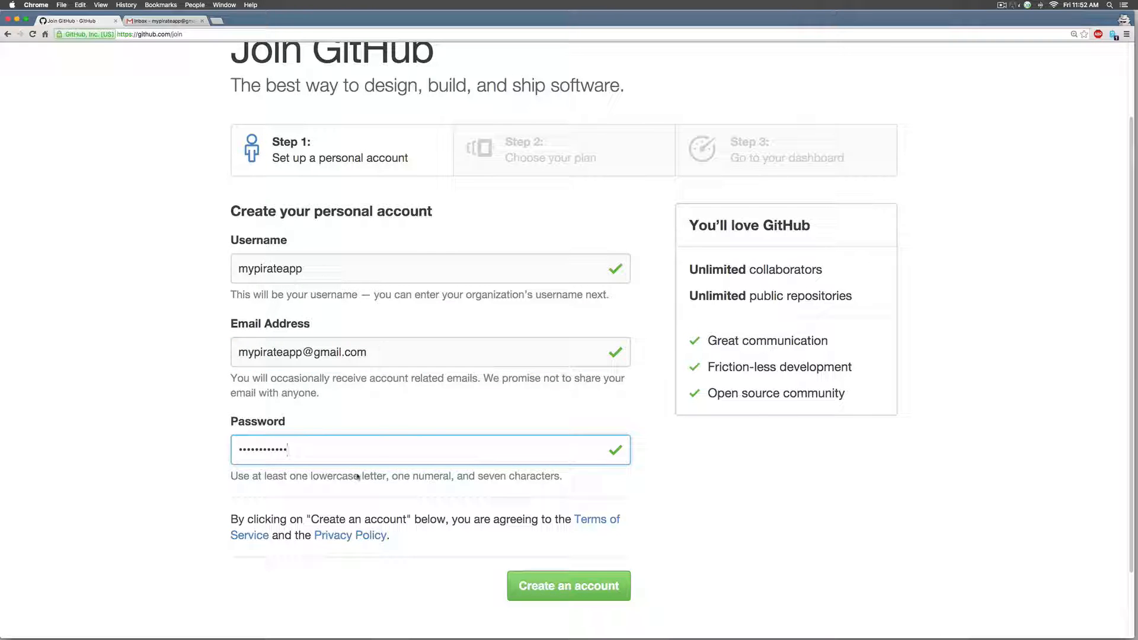
# - Create the GitHub account and finish sign-up on the Free plan
pyautogui.click(597, 595)
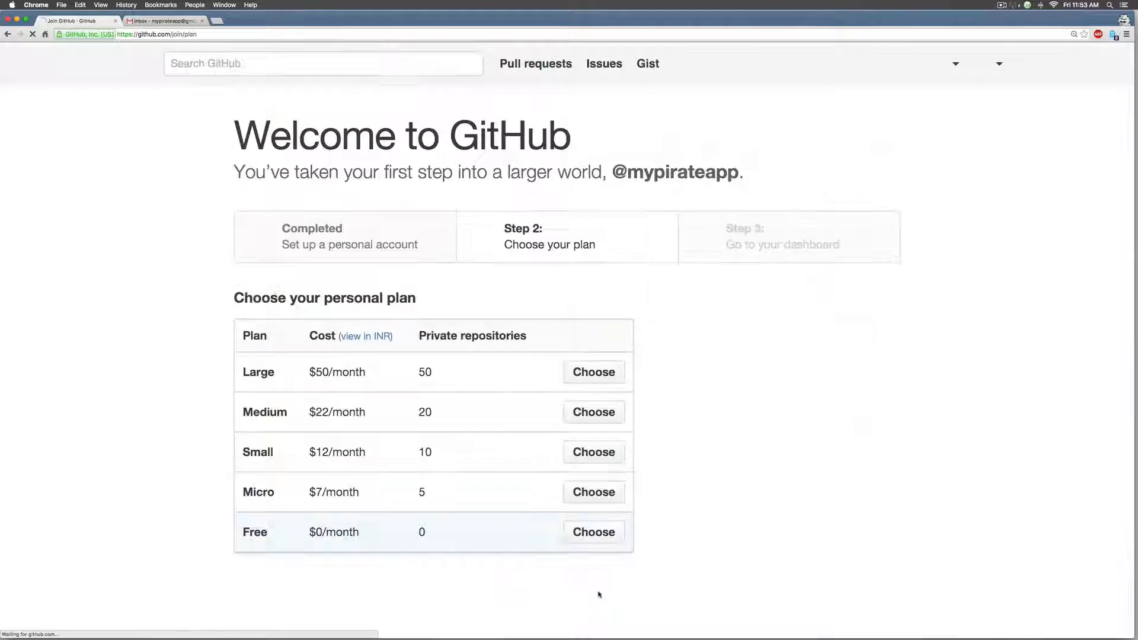
pyautogui.scroll(-4, 375, 283)
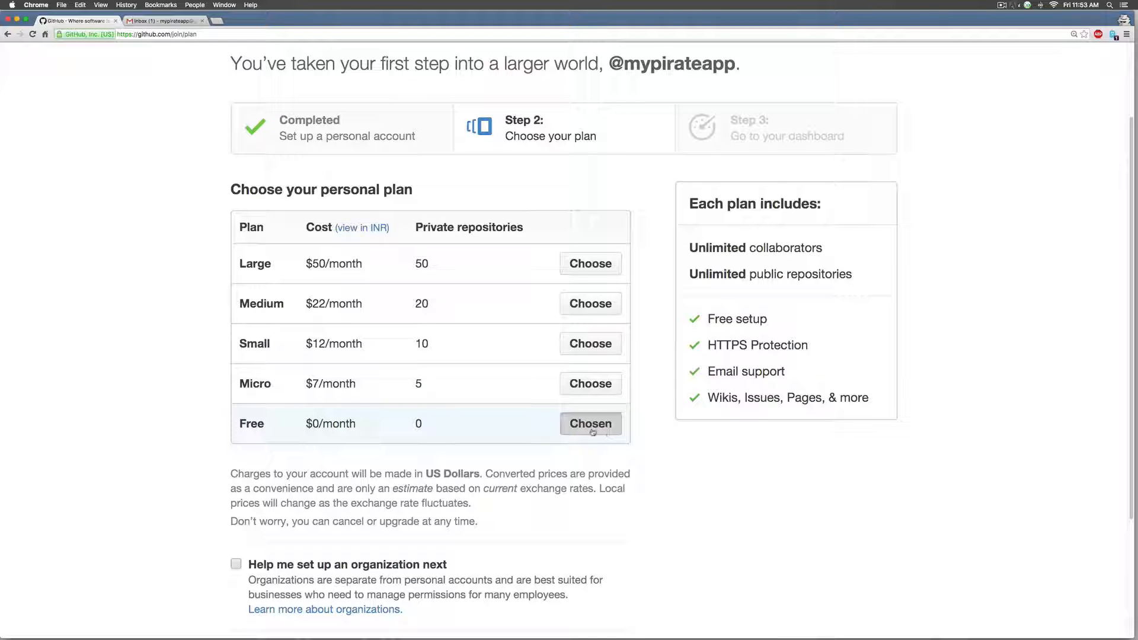
pyautogui.scroll(-5, 591, 423)
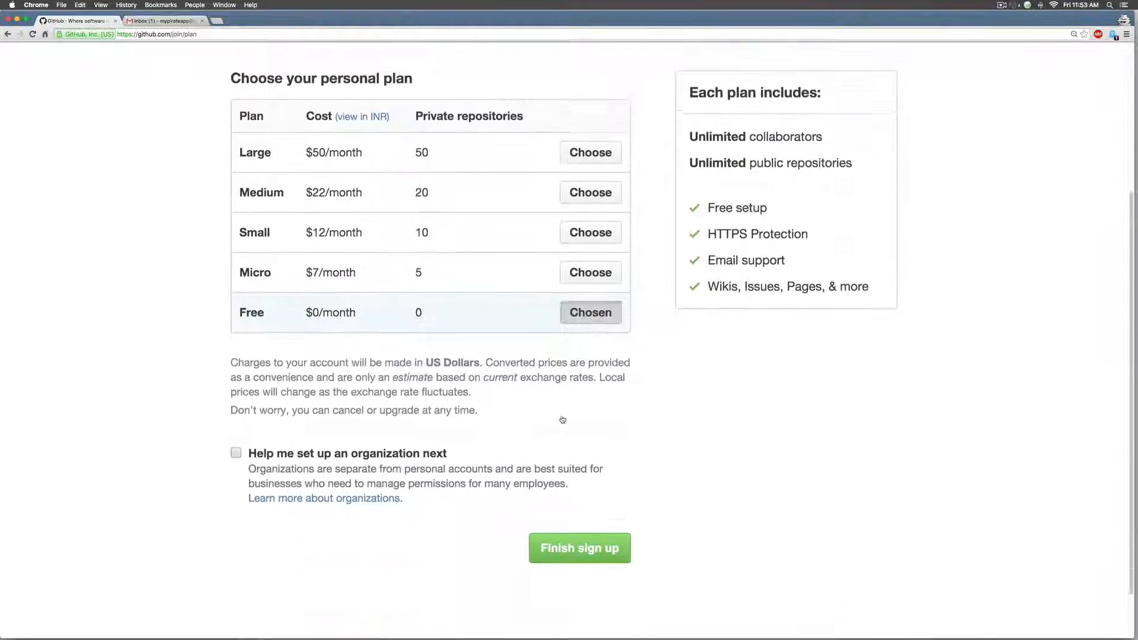
pyautogui.click(573, 488)
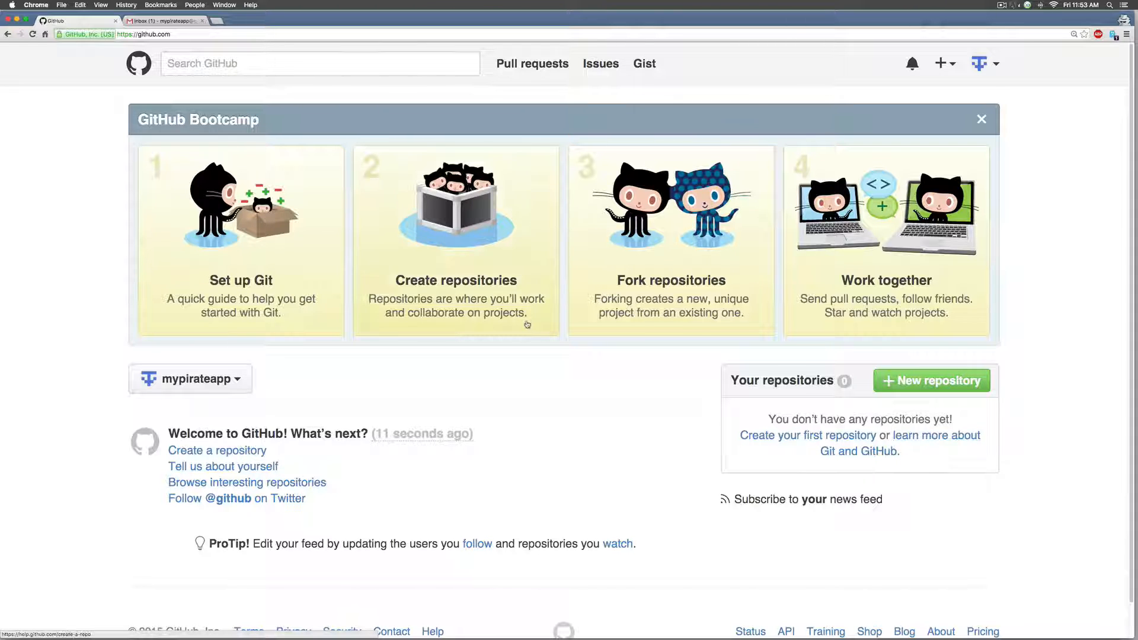
pyautogui.click(157, 23)
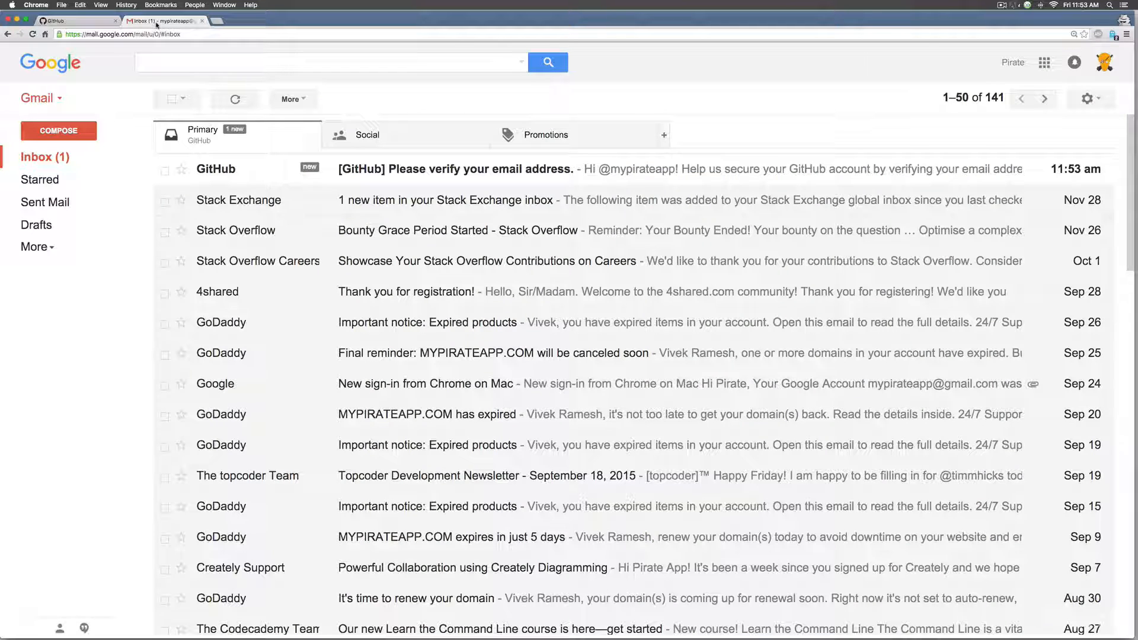
# - Open GitHub's 'Please verify your email address' message in Gmail and verify the address
pyautogui.click(491, 173)
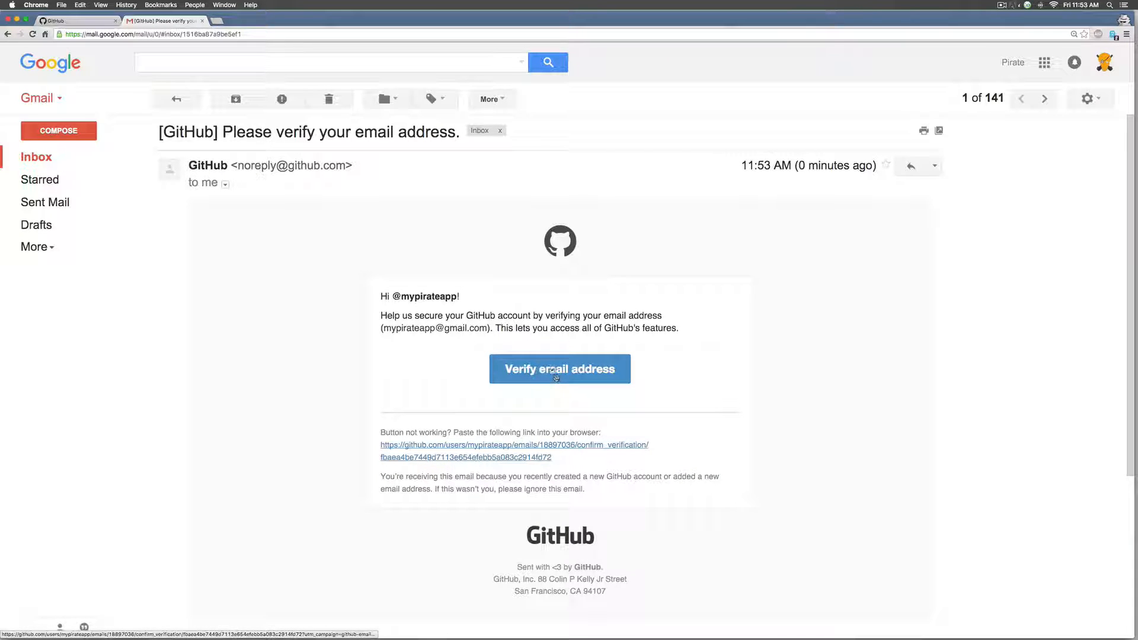
pyautogui.click(555, 374)
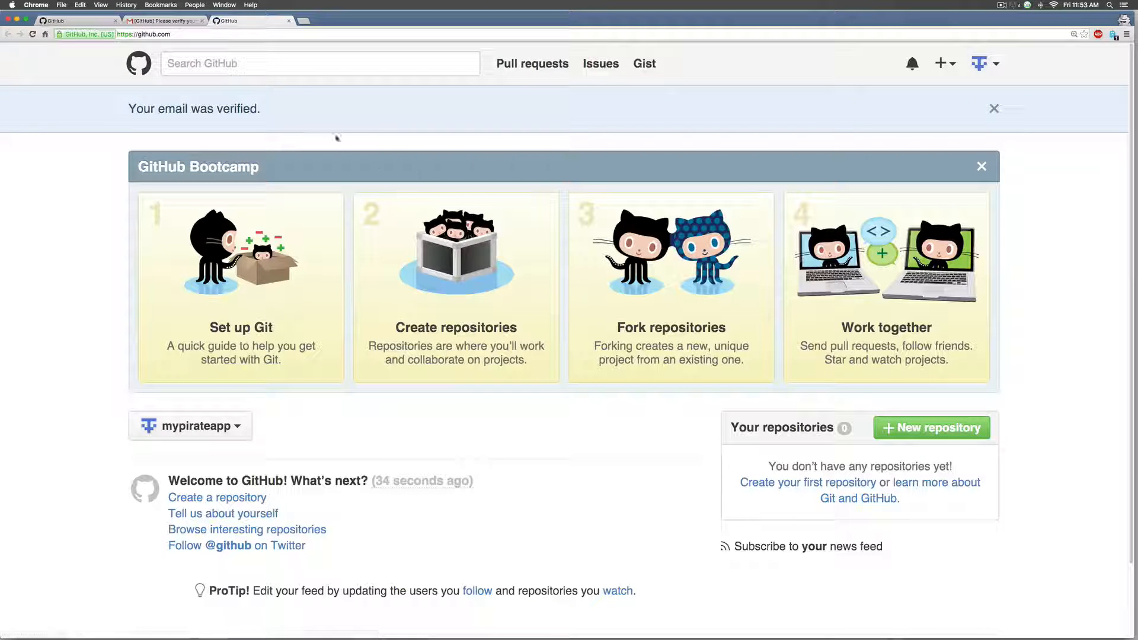
pyautogui.scroll(-3, 319, 356)
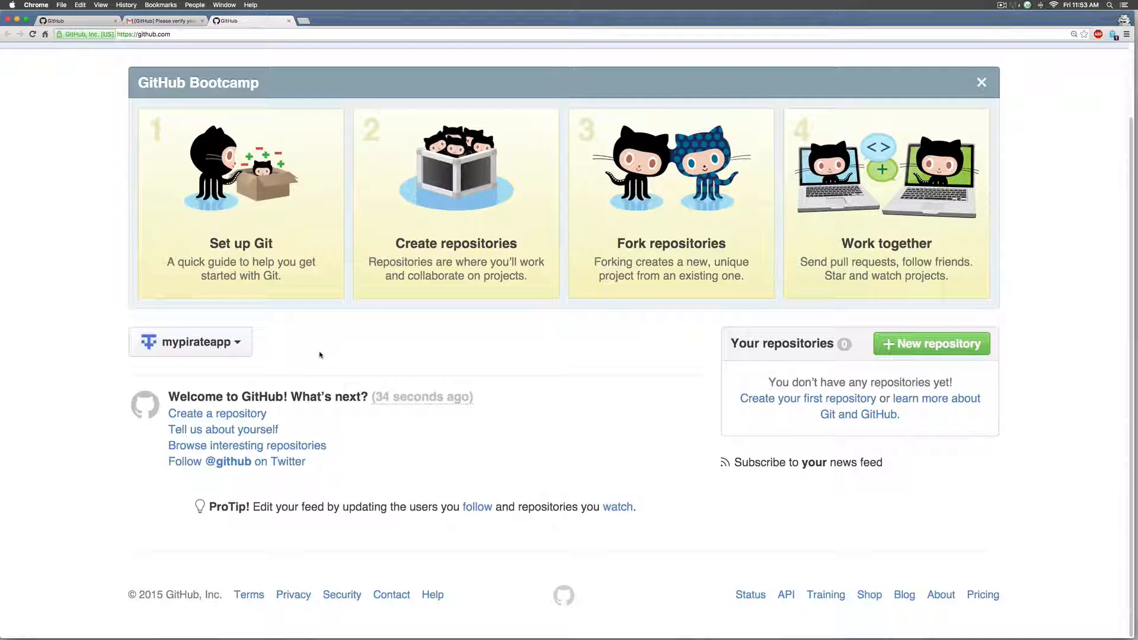
pyautogui.scroll(3, 320, 355)
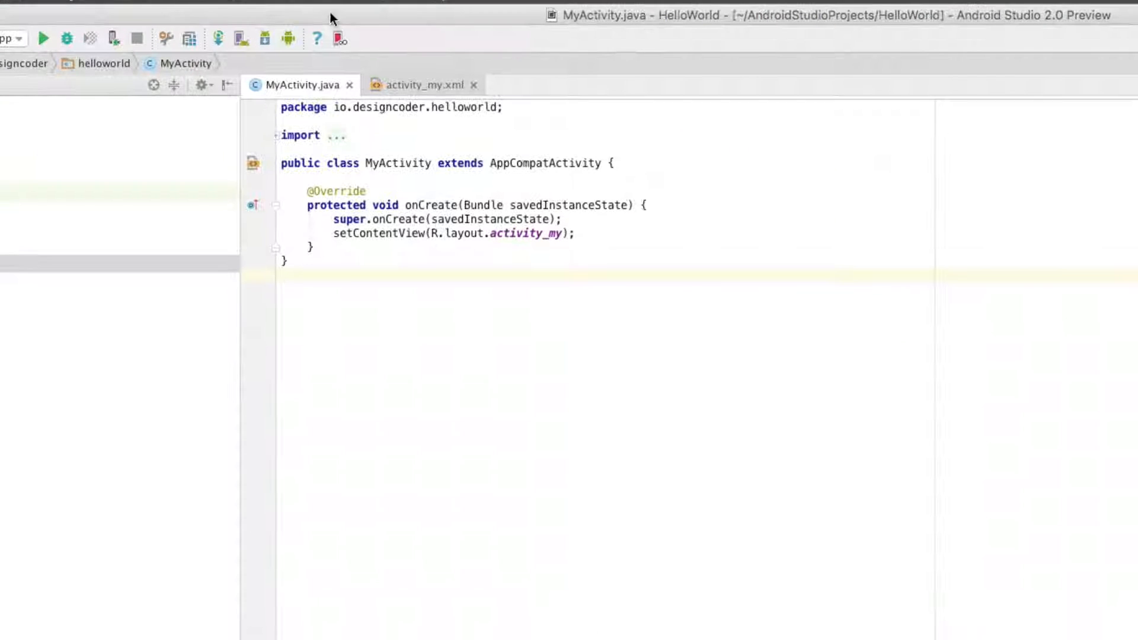
# - Choose VCS > Import into Version Control > Share Project on GitHub
pyautogui.click(330, 11)
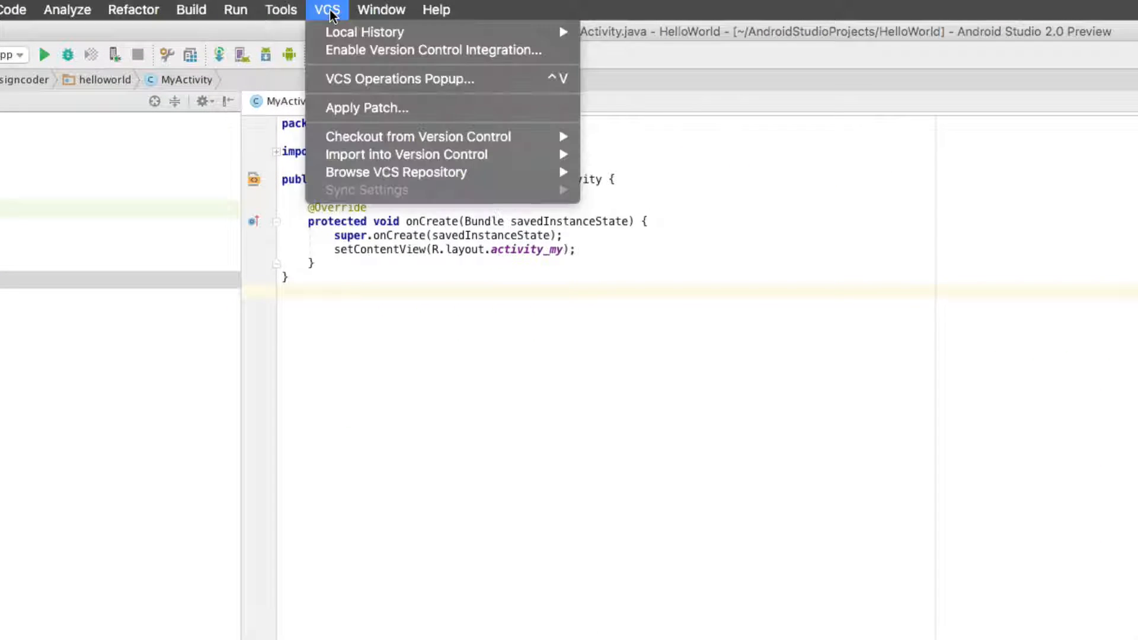
pyautogui.moveTo(418, 152)
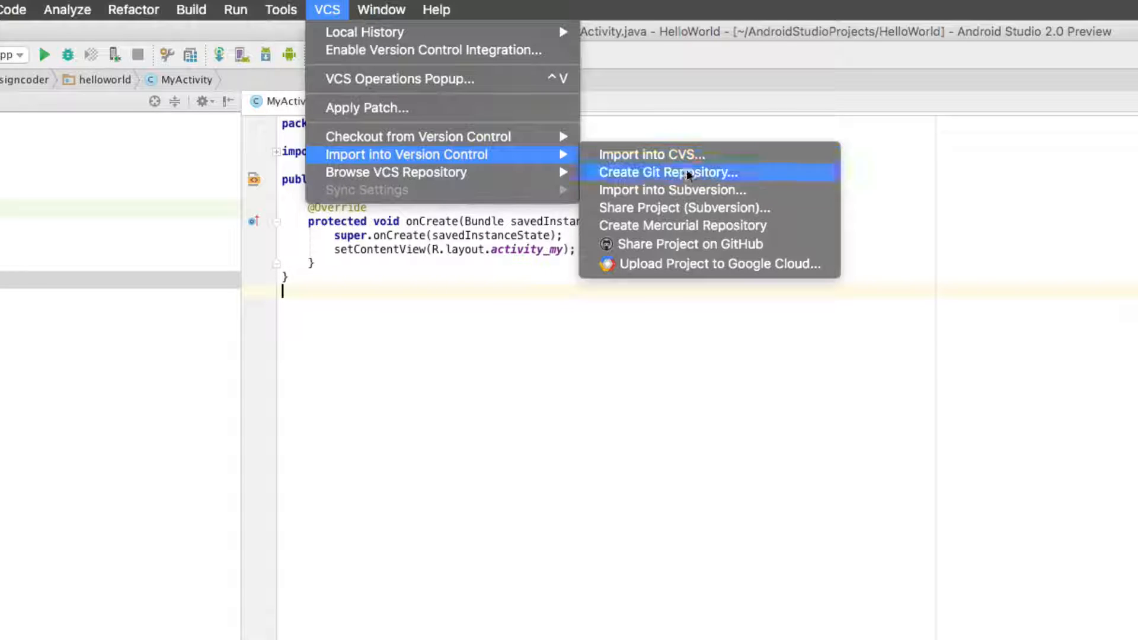
pyautogui.click(707, 250)
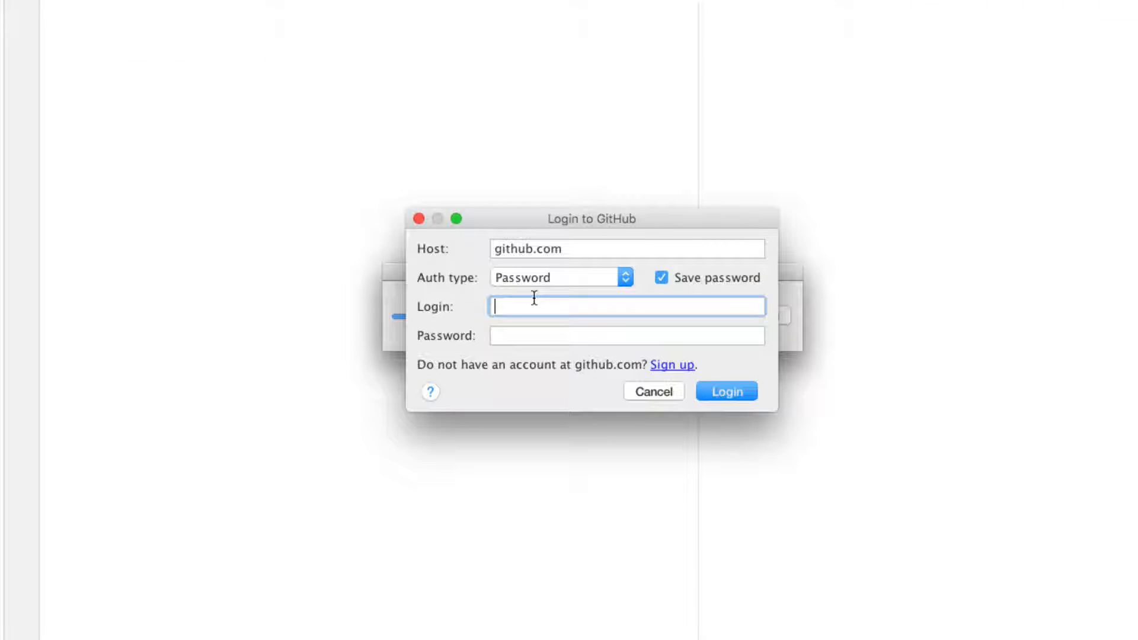
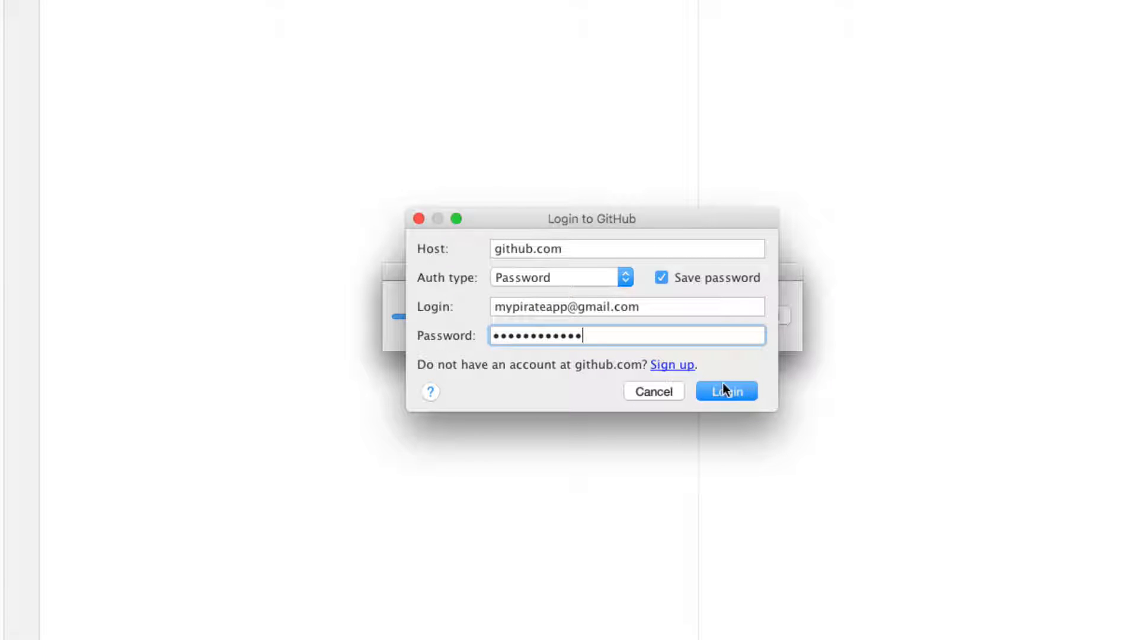
# - Log in, skip the master password, and share HelloWorld described 'This is a simple hello world project in Android'
pyautogui.click(724, 389)
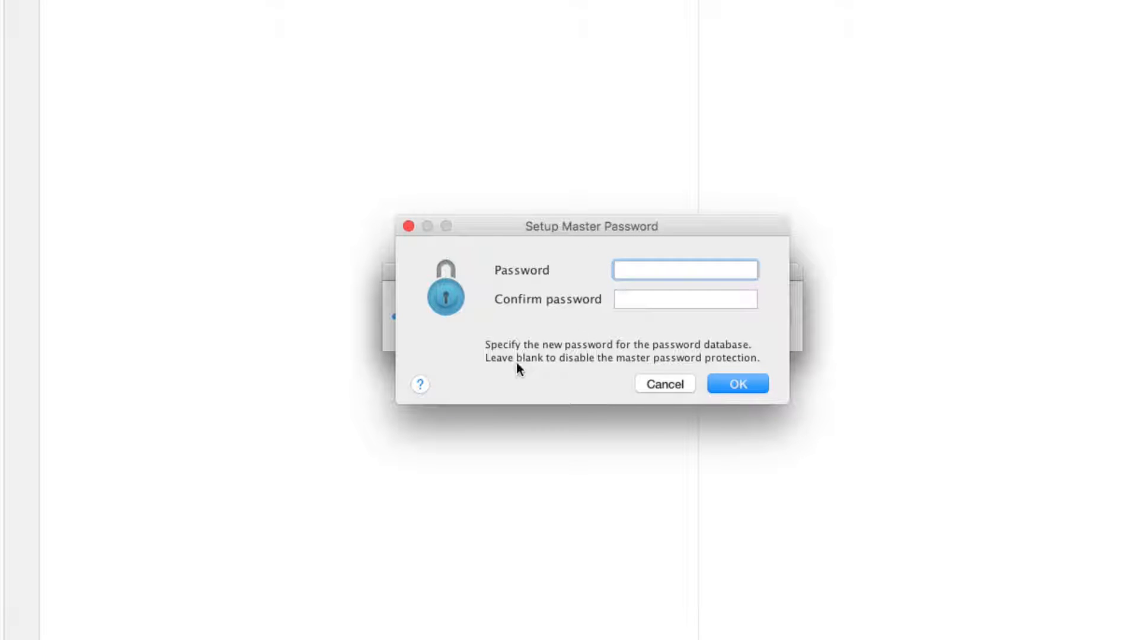
pyautogui.click(738, 384)
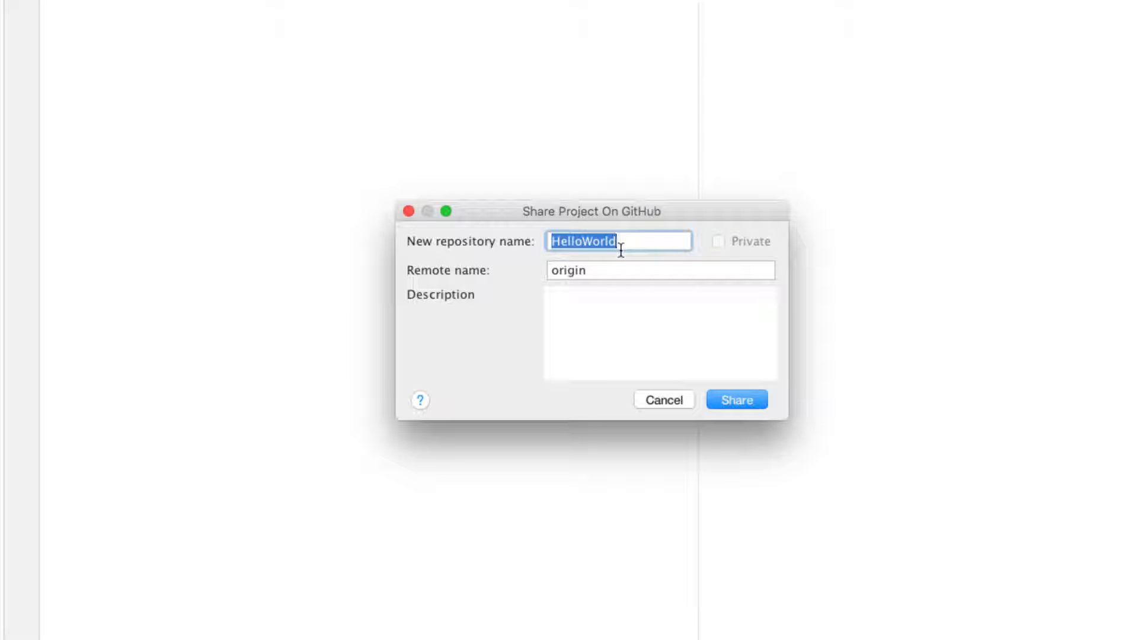
pyautogui.click(613, 296)
pyautogui.write('T')
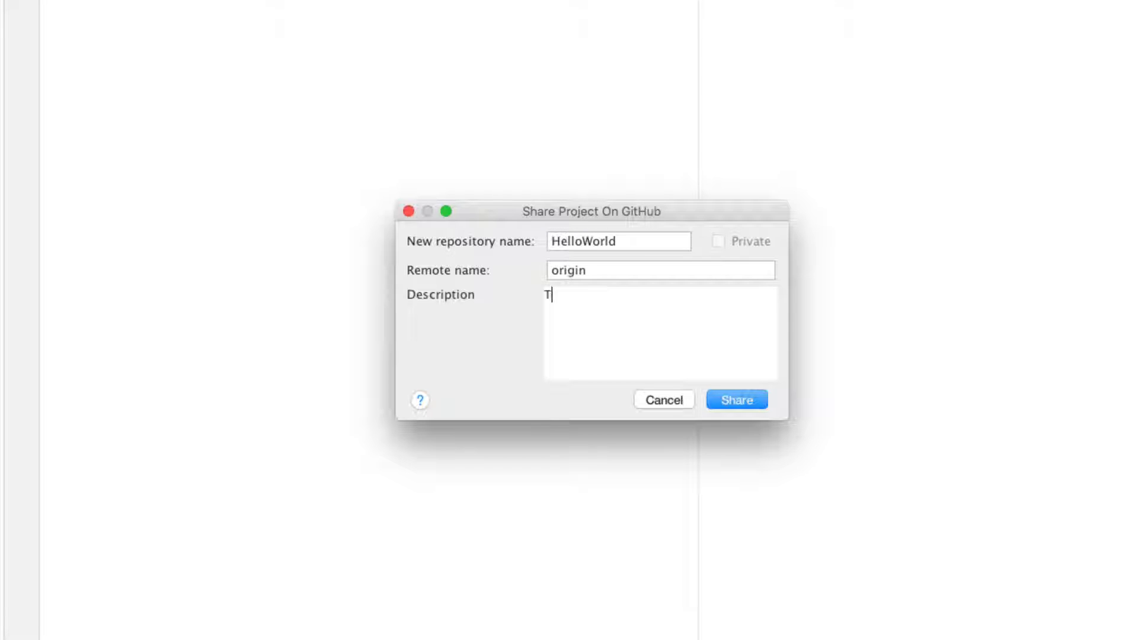
pyautogui.write('his is a simple hello worl')
pyautogui.write('d project in Android')
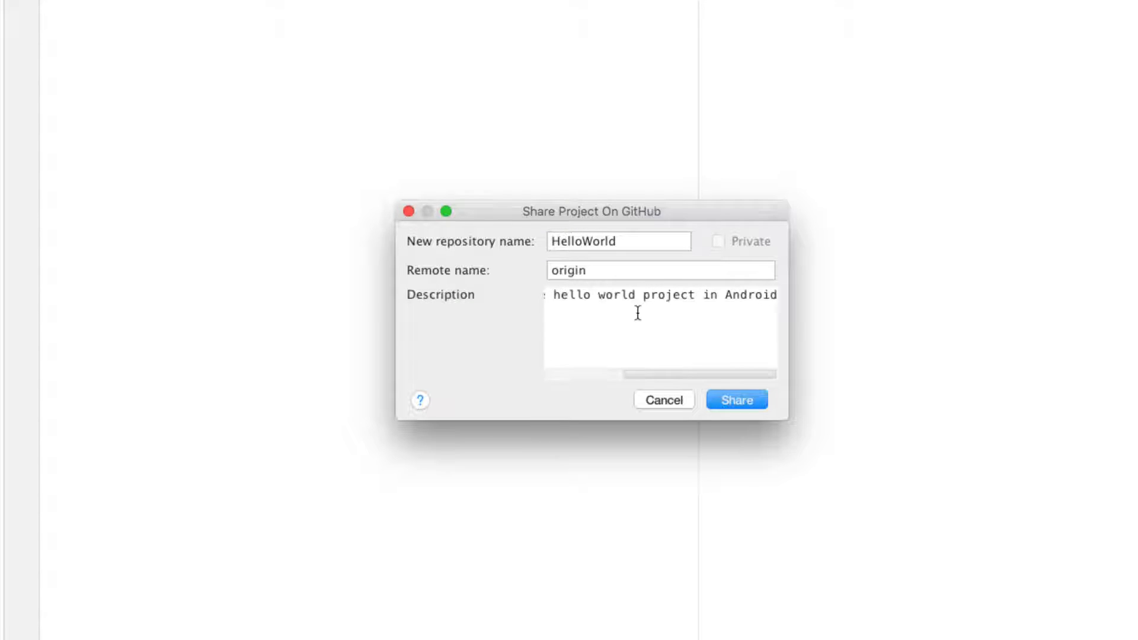
pyautogui.click(735, 398)
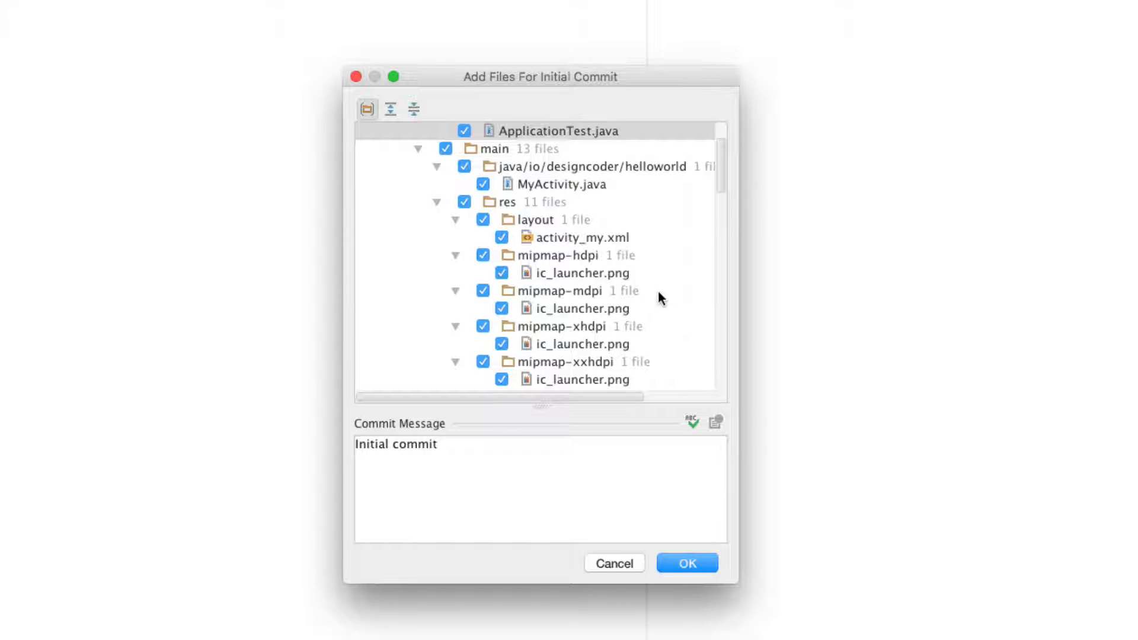
# - Replace 'Initial commit' with 'This is the first commit', share the project, and open the HelloWorld repo link
pyautogui.scroll(-10, 658, 296)
pyautogui.scroll(10, 658, 292)
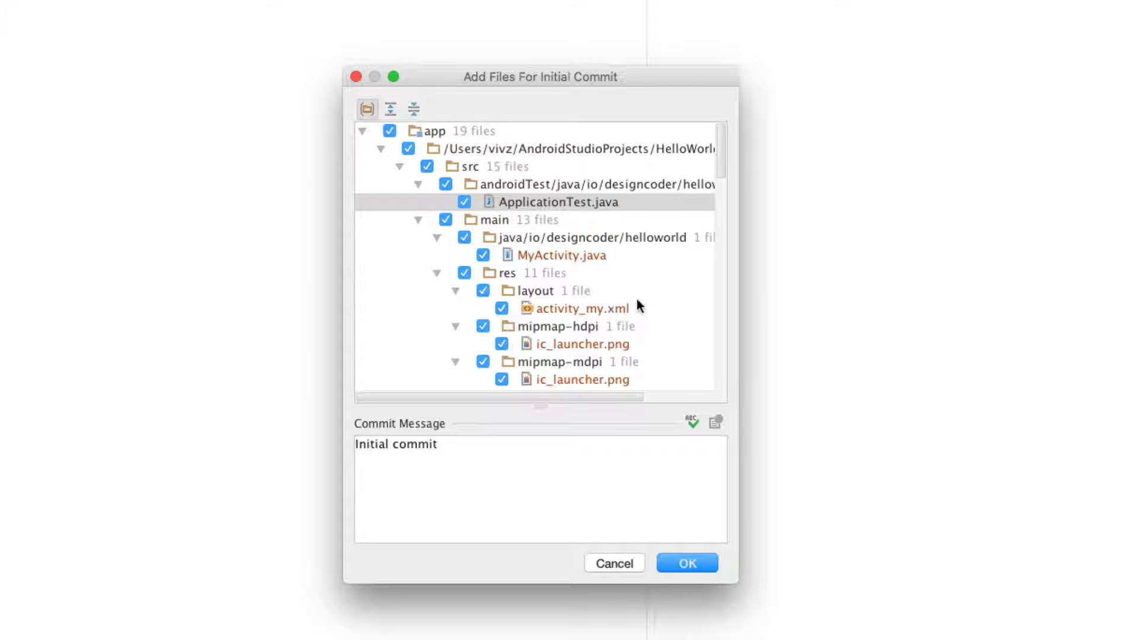
pyautogui.scroll(-10, 610, 306)
pyautogui.scroll(10, 497, 268)
pyautogui.scroll(-10, 541, 286)
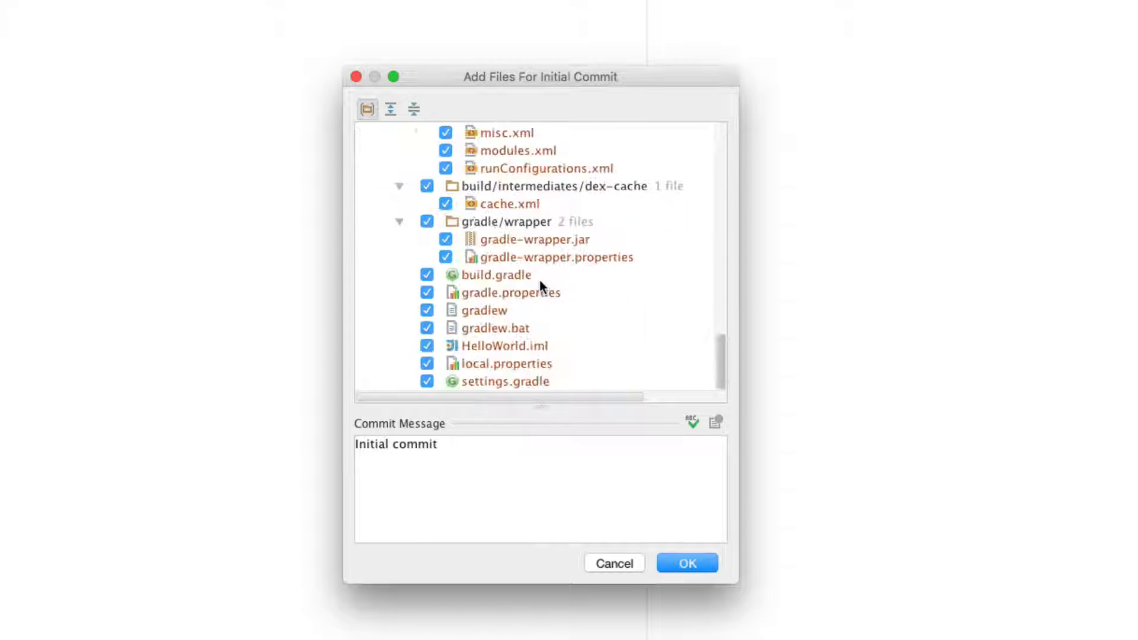
pyautogui.scroll(10, 541, 287)
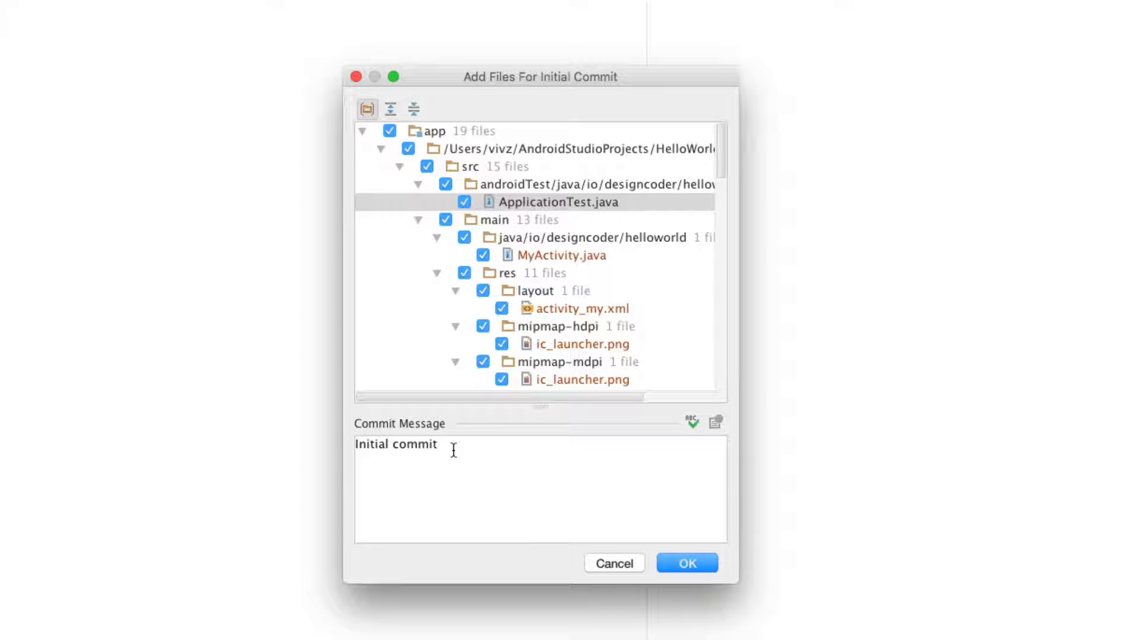
pyautogui.moveTo(451, 445); pyautogui.dragTo(340, 444)
pyautogui.press('BackSpace')
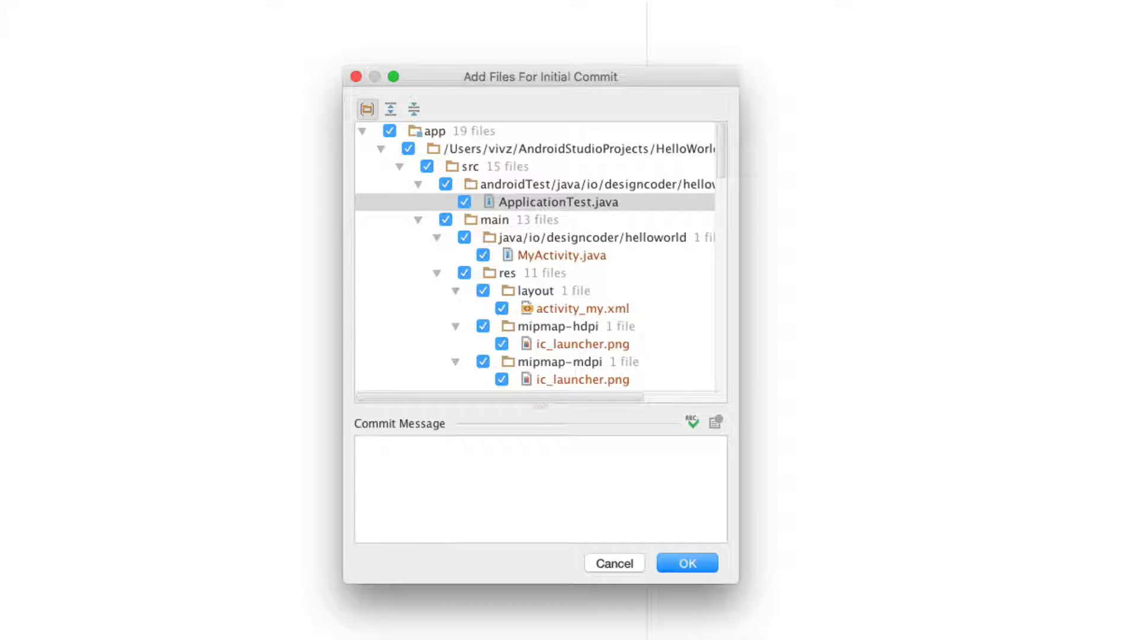
pyautogui.write('This is the first commit')
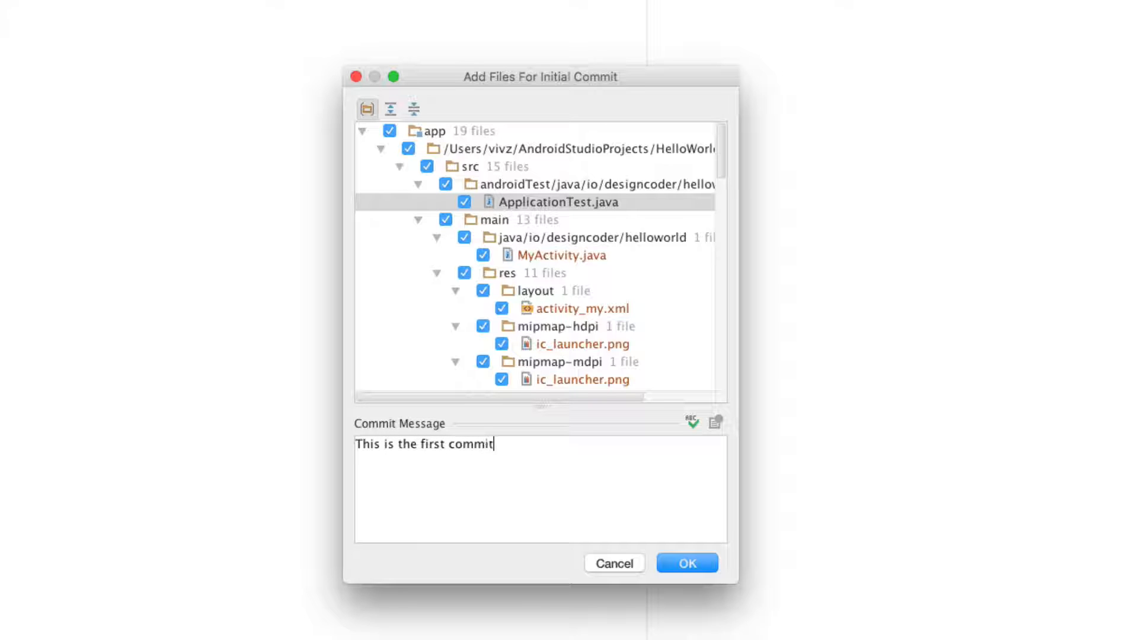
pyautogui.click(686, 563)
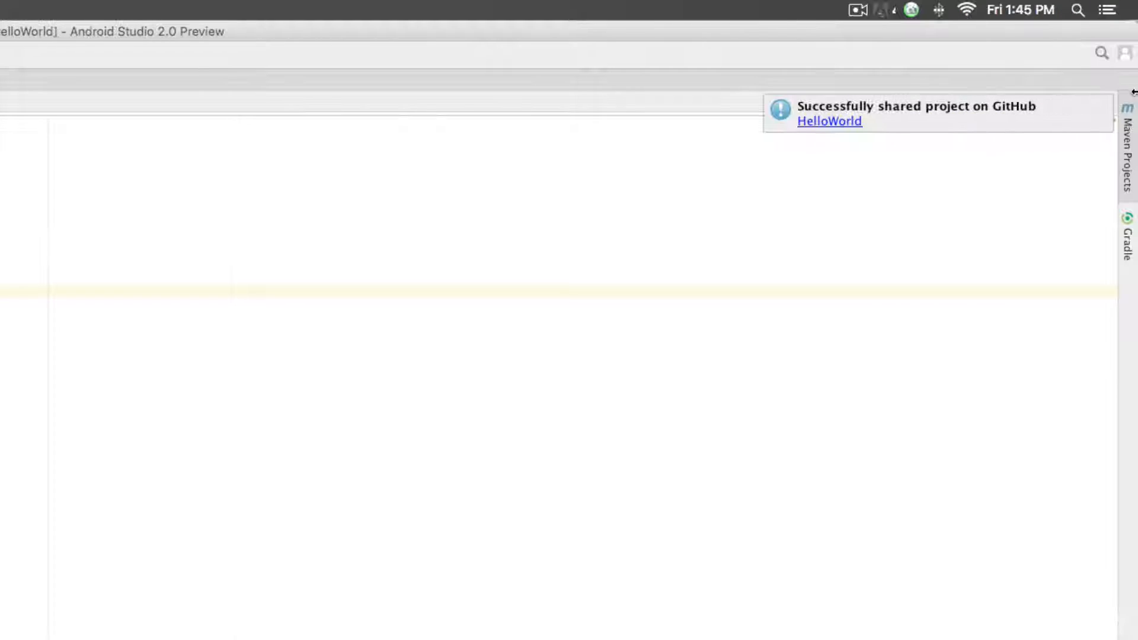
pyautogui.click(818, 122)
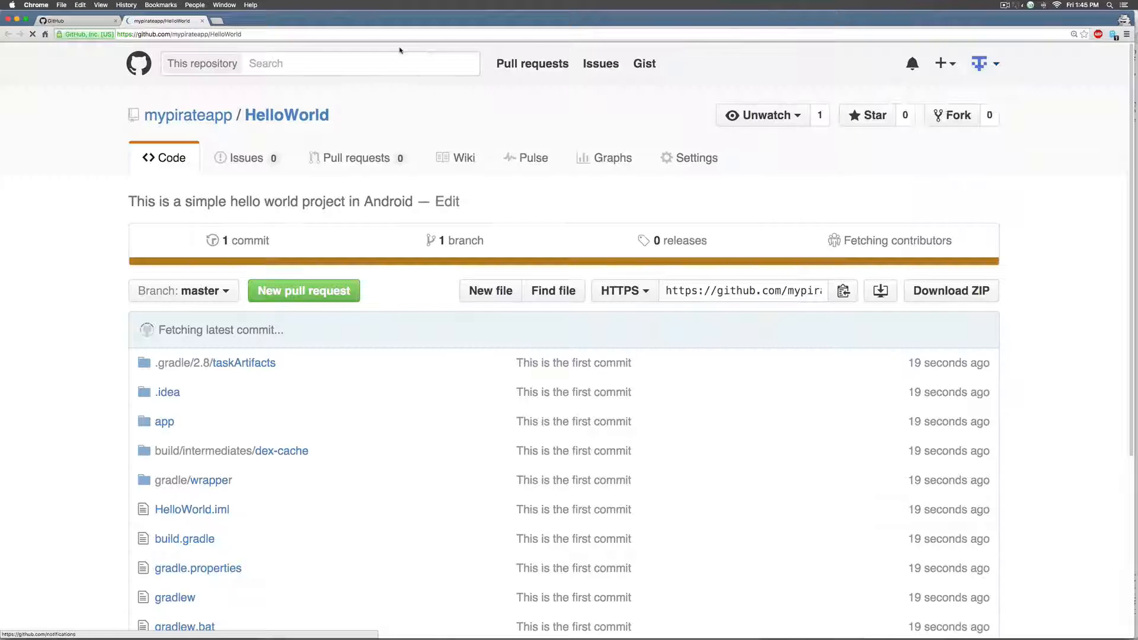
# - Start a README.md draft via Add a README and place the caret in its text, then return to Android Studio
pyautogui.scroll(-5, 399, 204)
pyautogui.scroll(5, 302, 253)
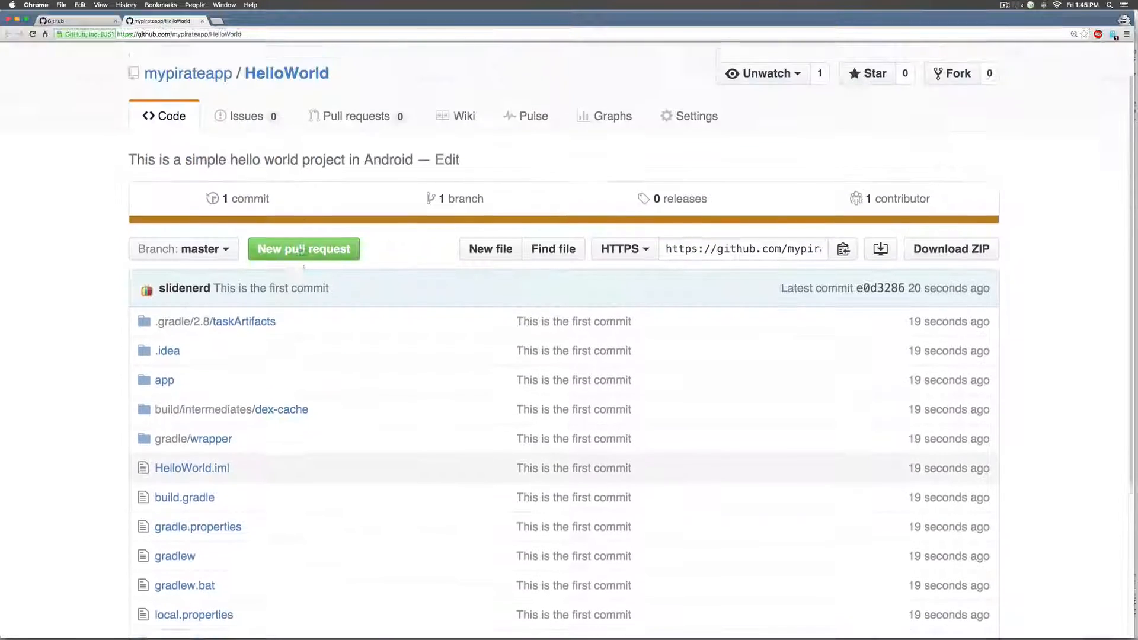
pyautogui.scroll(-5, 300, 254)
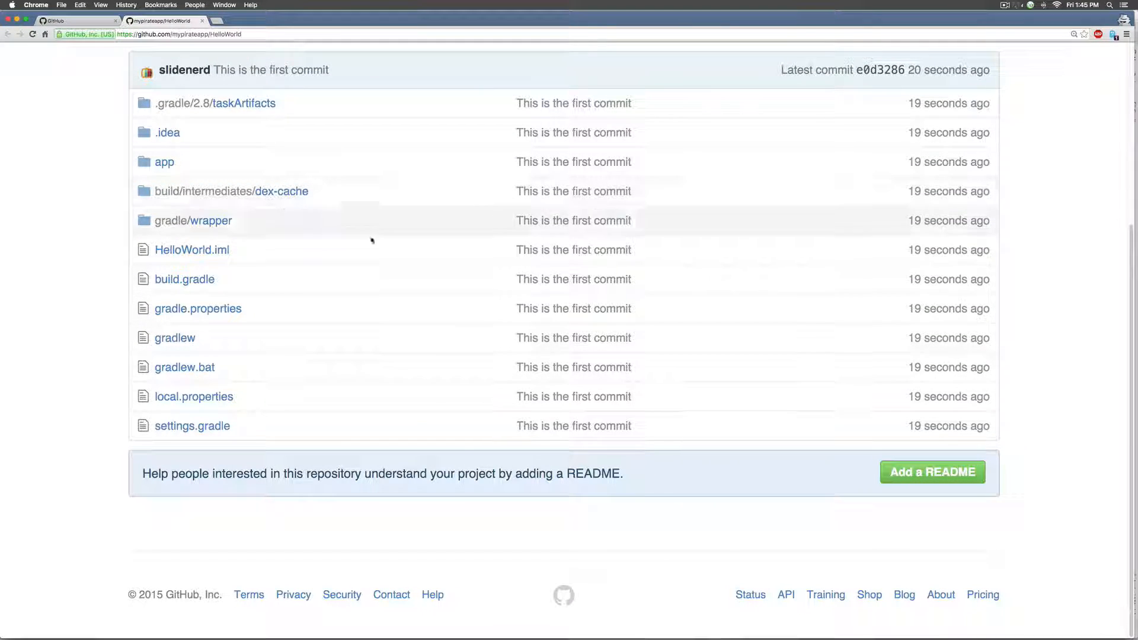
pyautogui.click(932, 472)
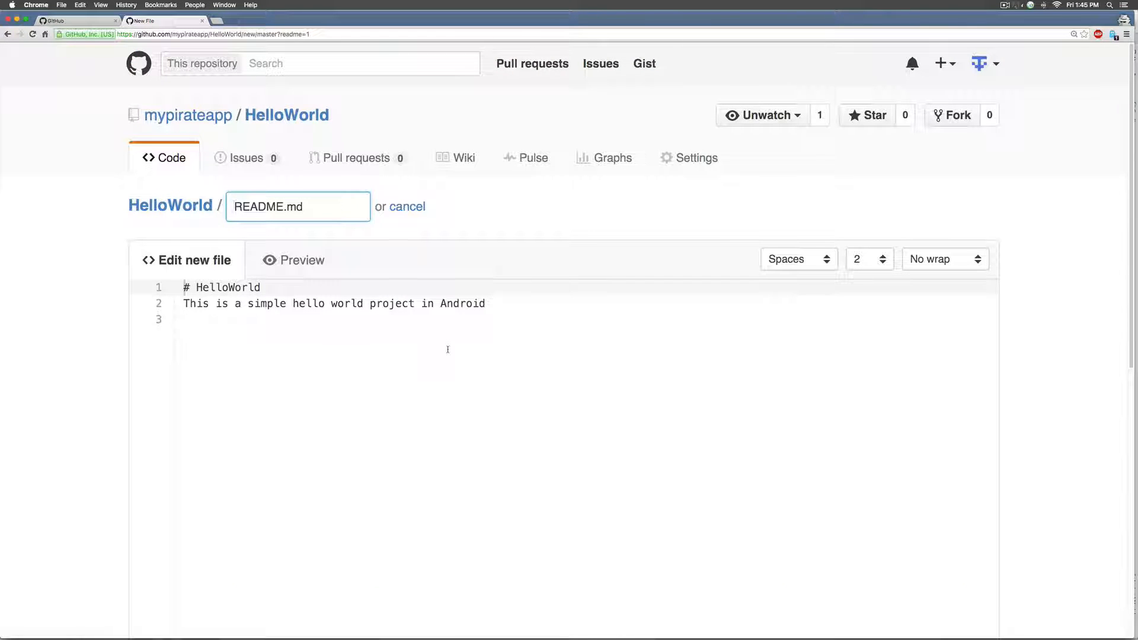
pyautogui.click(364, 355)
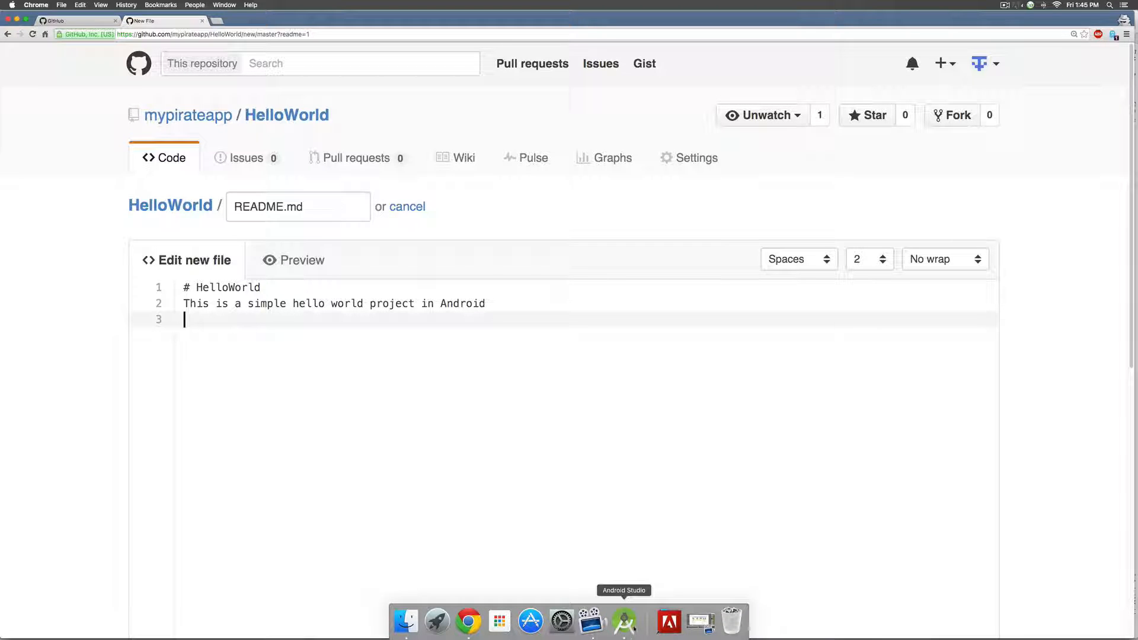
pyautogui.click(625, 622)
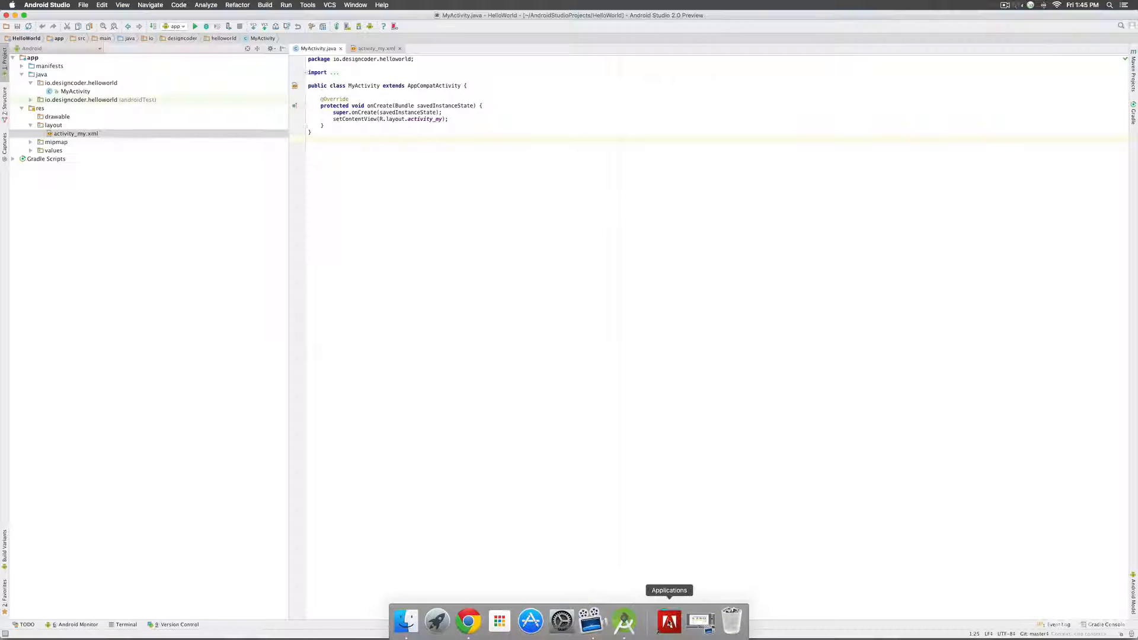
# - Launch the Google Nexus 5 Genymotion device and capture a screenshot of the running Hello World app
pyautogui.click(394, 26)
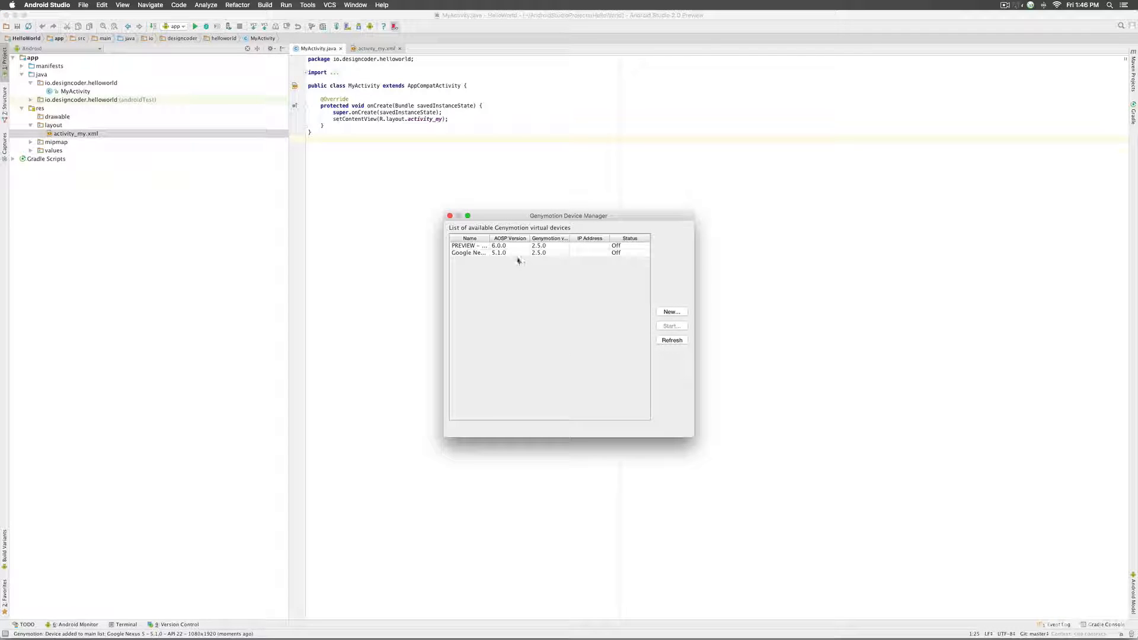
pyautogui.click(517, 253)
pyautogui.click(671, 326)
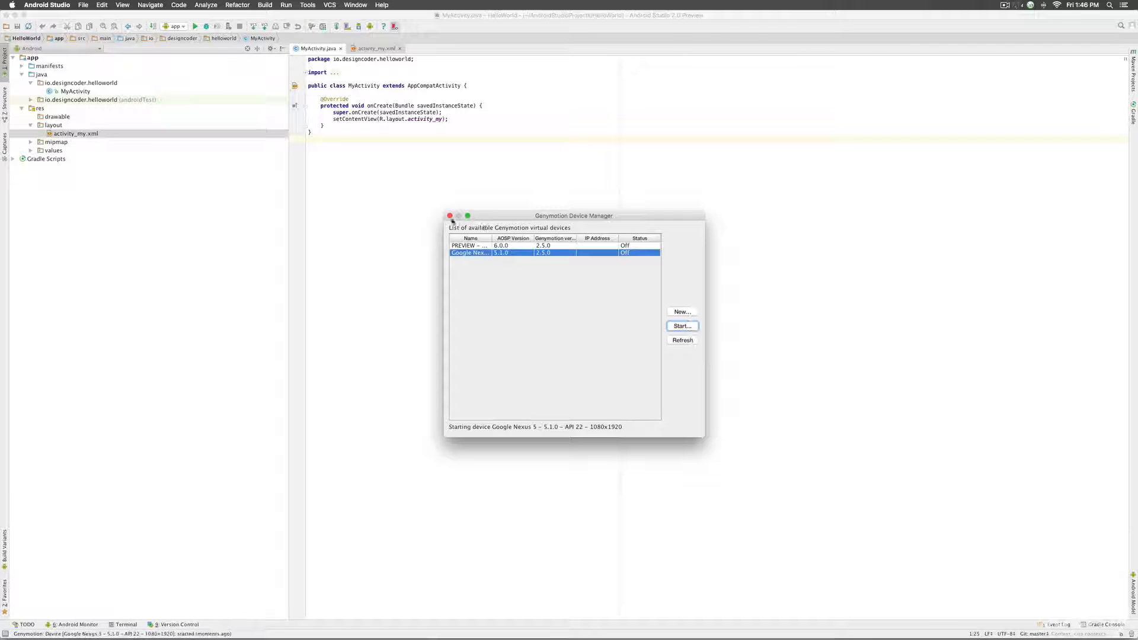
pyautogui.click(449, 217)
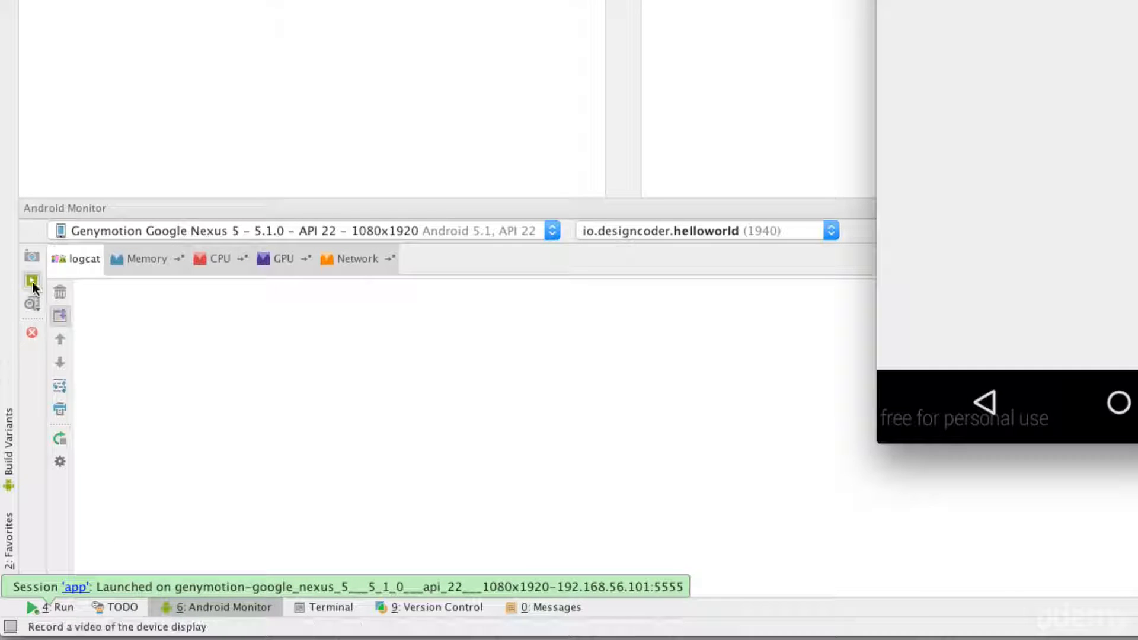
pyautogui.click(33, 256)
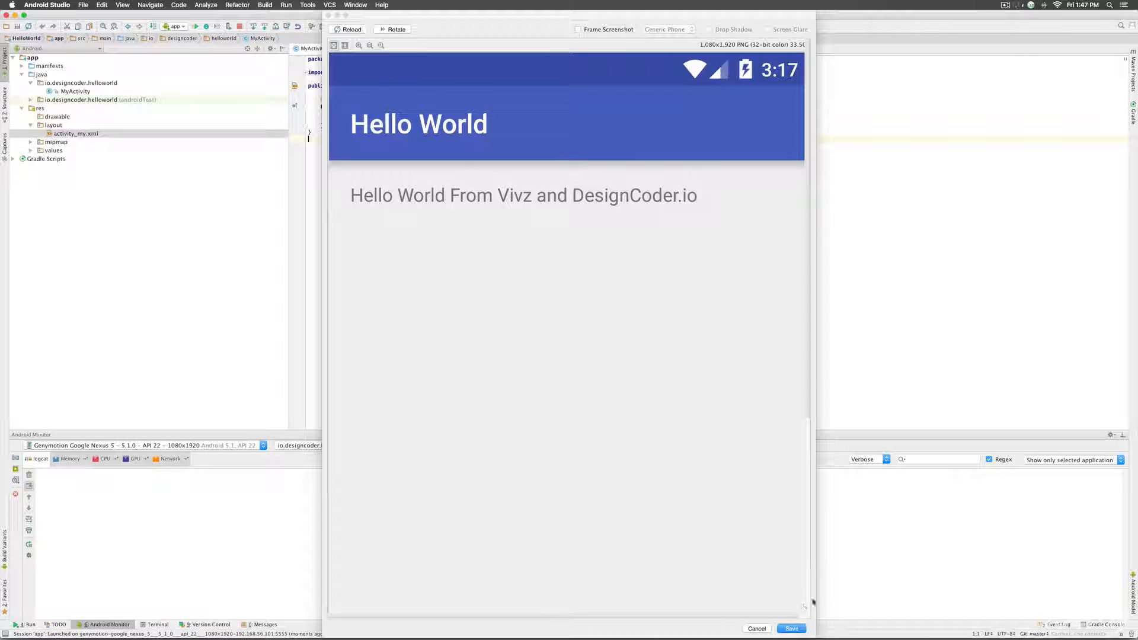
# - Save the emulator screenshot to the Desktop as device-2015-12-04-134758.png, close the image, and return to Chrome
pyautogui.click(798, 627)
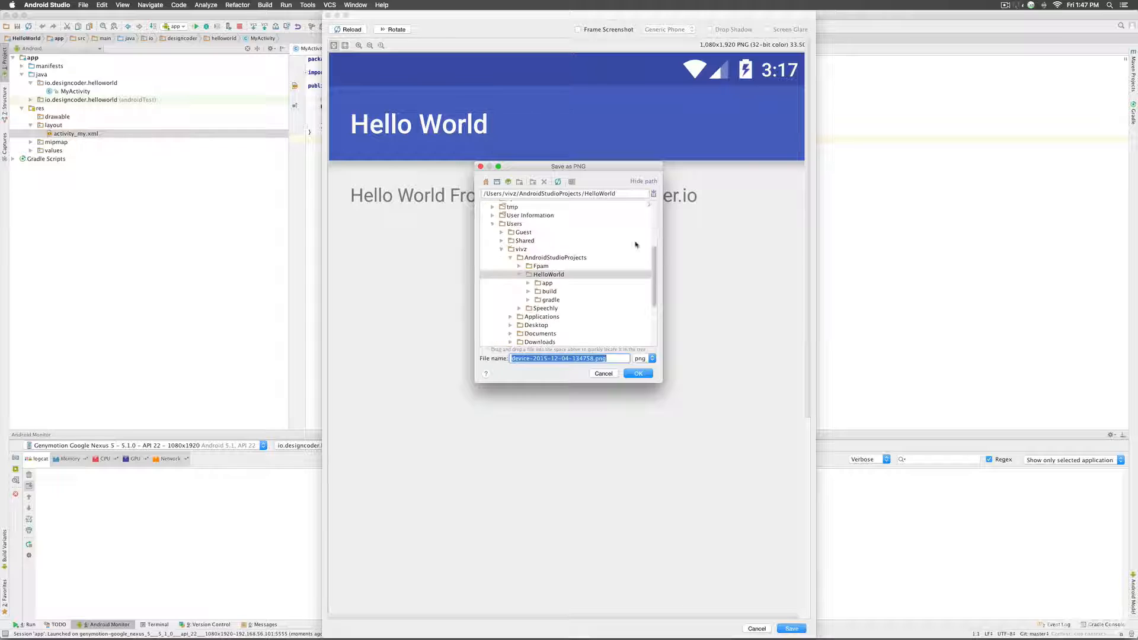
pyautogui.scroll(5, 580, 258)
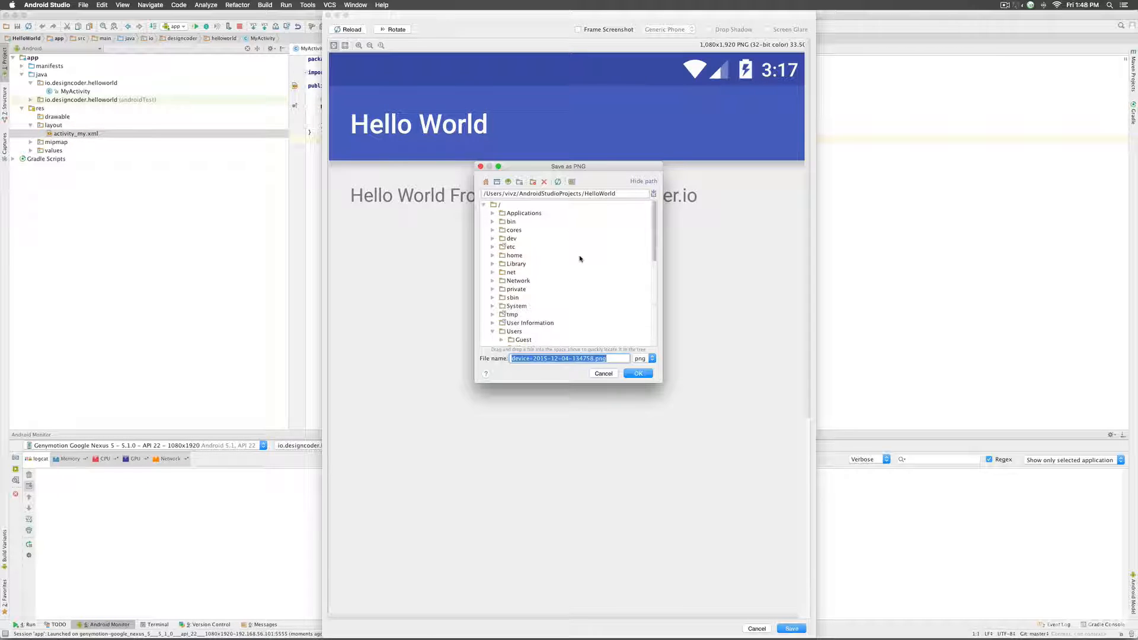
pyautogui.click(527, 214)
pyautogui.press('Left')
pyautogui.press('Left')
pyautogui.press('Right')
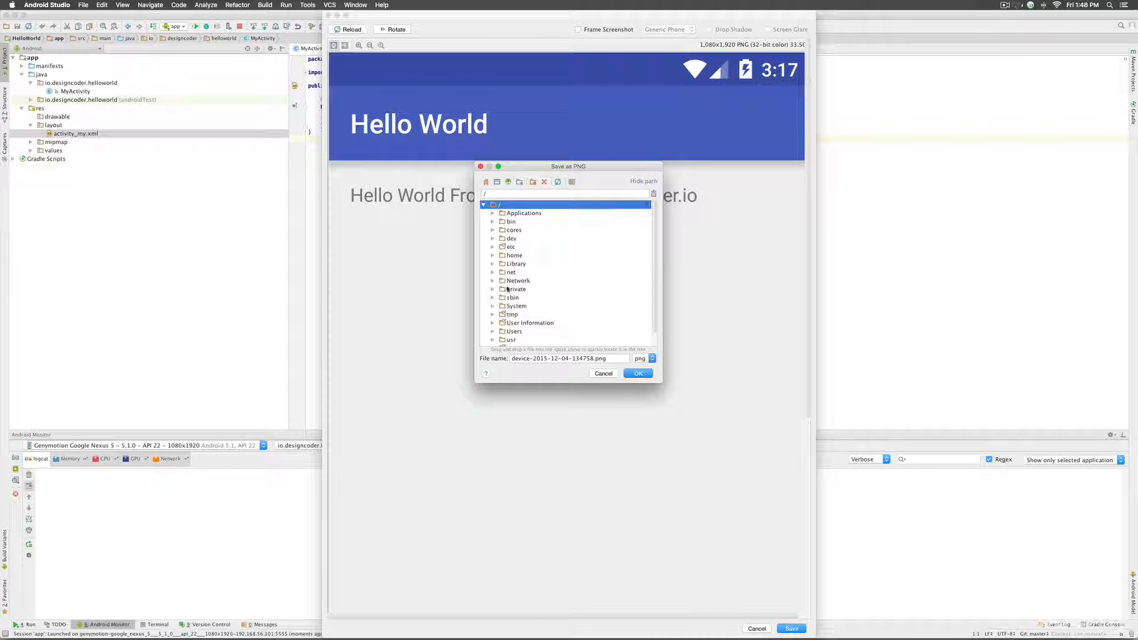
pyautogui.press('super+d')
pyautogui.click(639, 373)
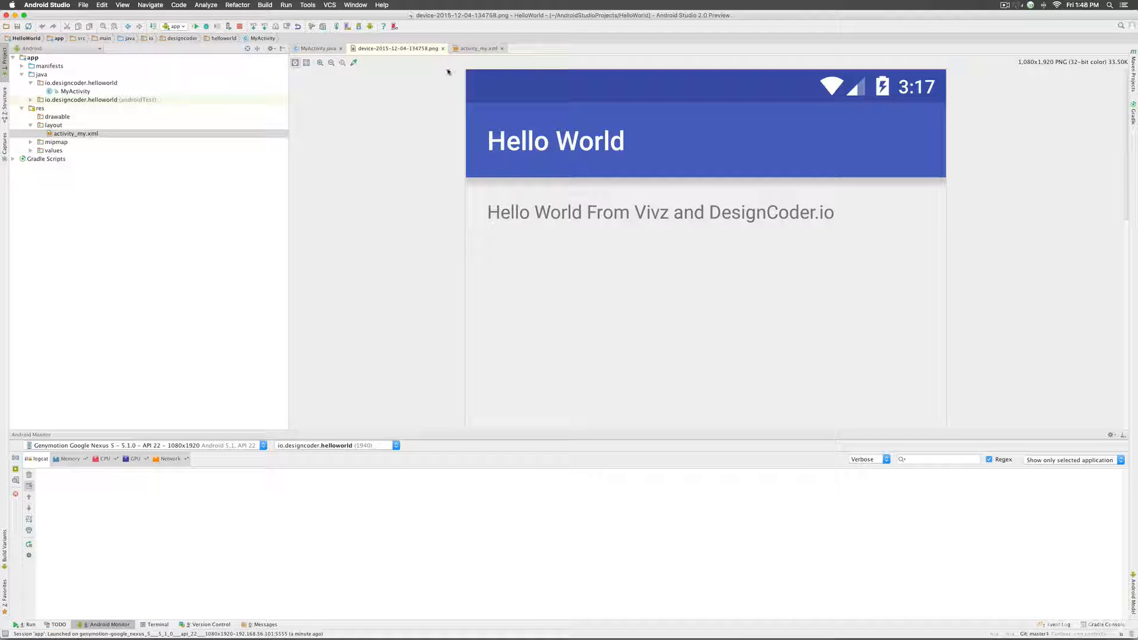
pyautogui.click(443, 49)
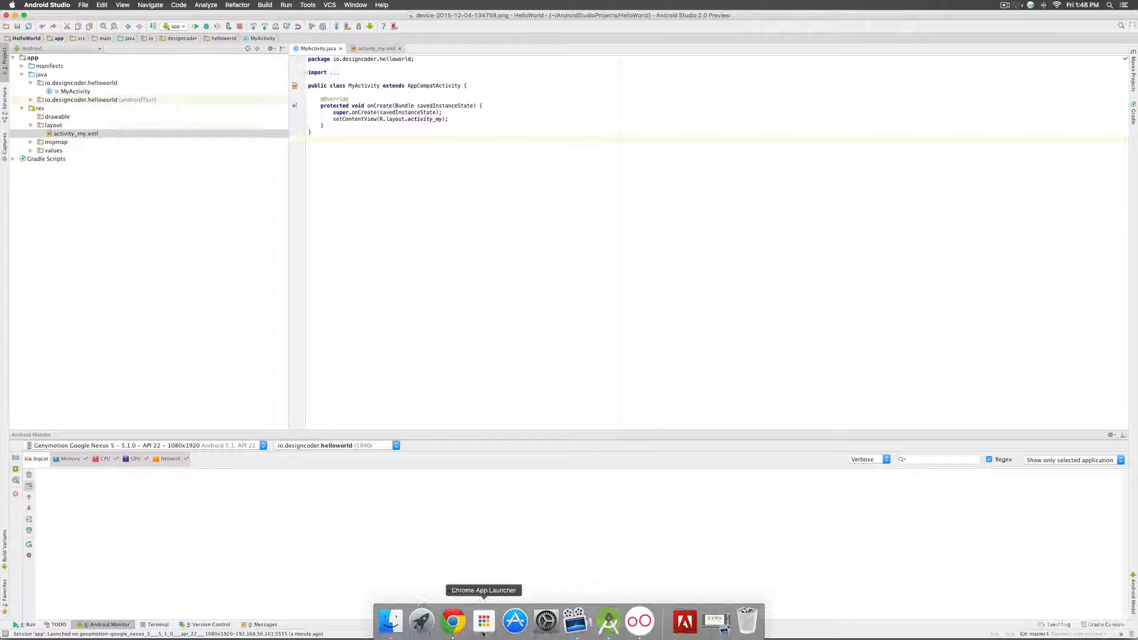
pyautogui.click(452, 621)
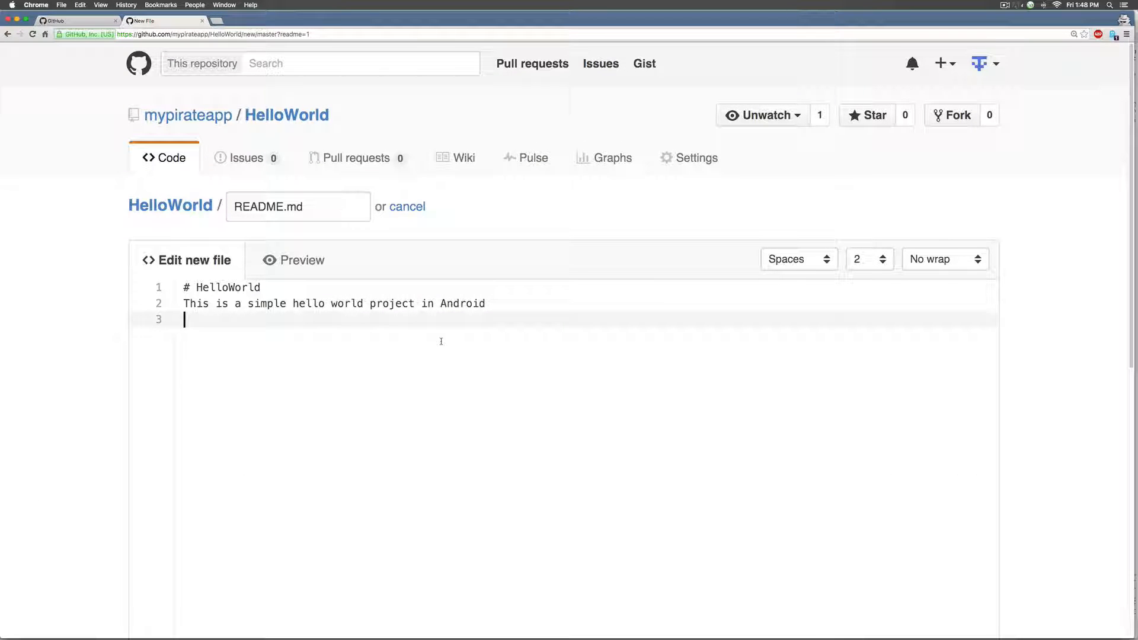
# - Open the HelloWorld repository's Issues page in a new browser tab
pyautogui.rightClick(255, 158)
pyautogui.click(278, 165)
pyautogui.click(232, 20)
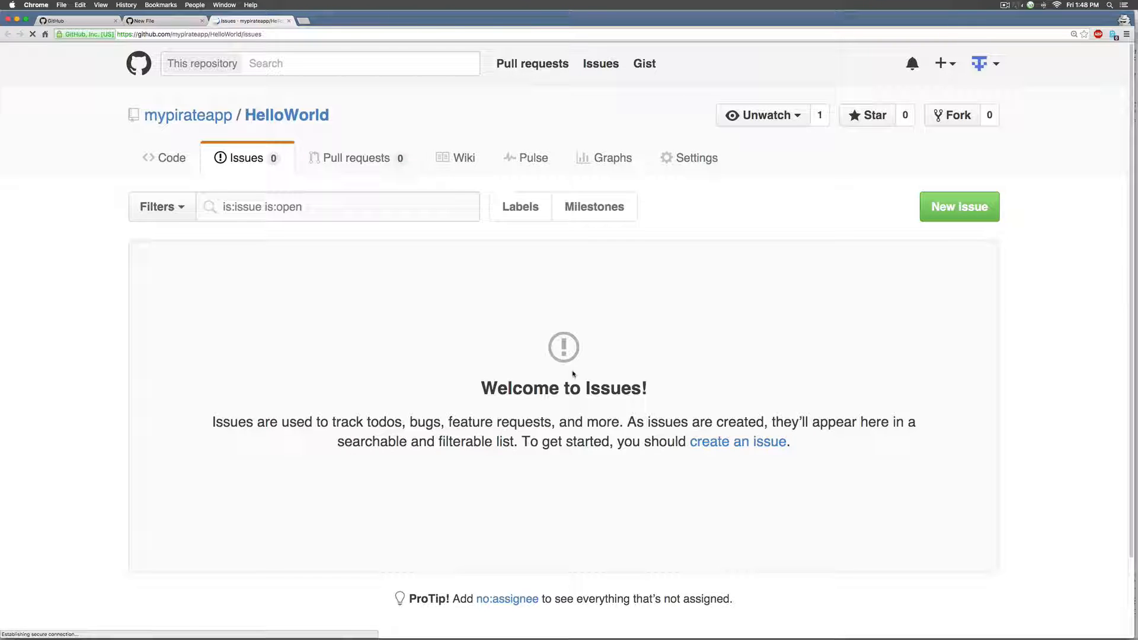
pyautogui.click(178, 25)
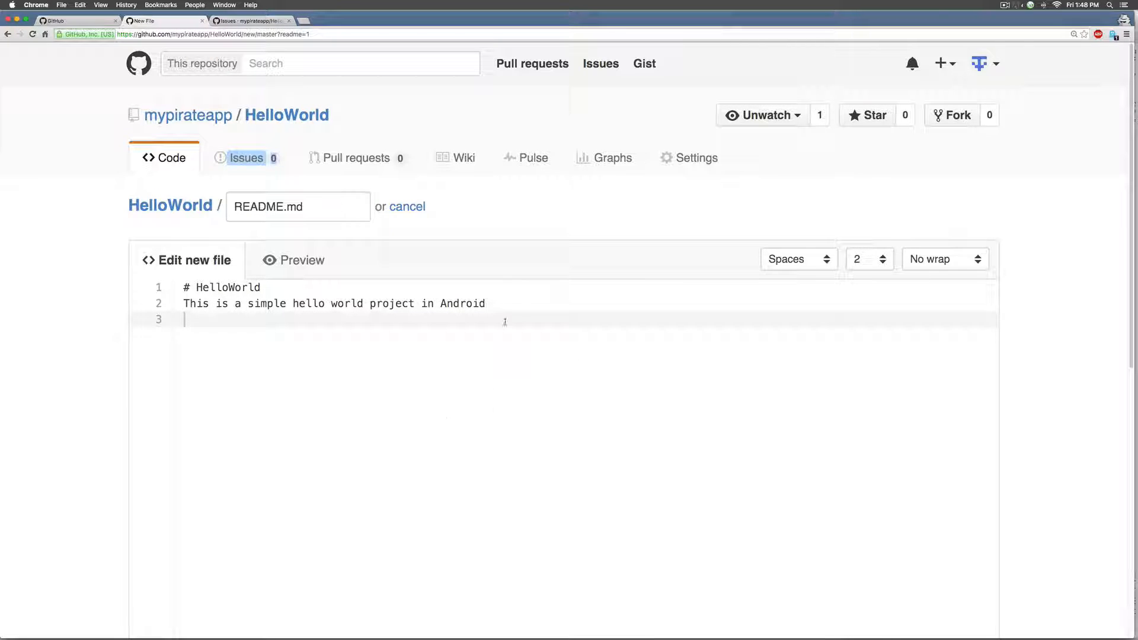
pyautogui.click(255, 20)
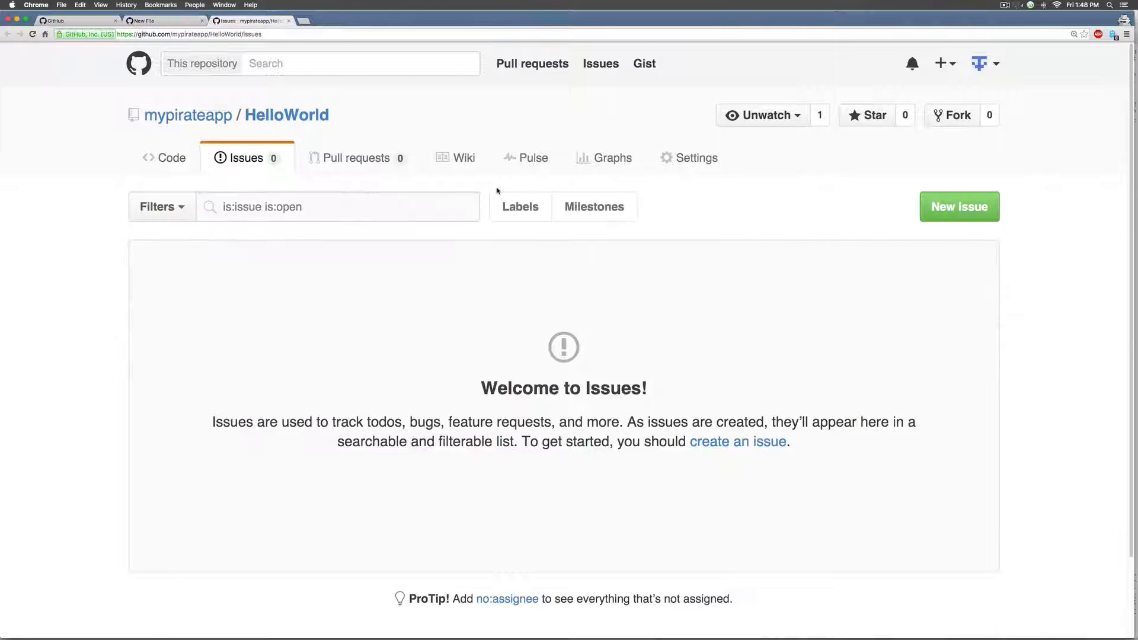
# - Start a new issue and attach device-2015-12-04-134758.png to its comment
pyautogui.click(959, 206)
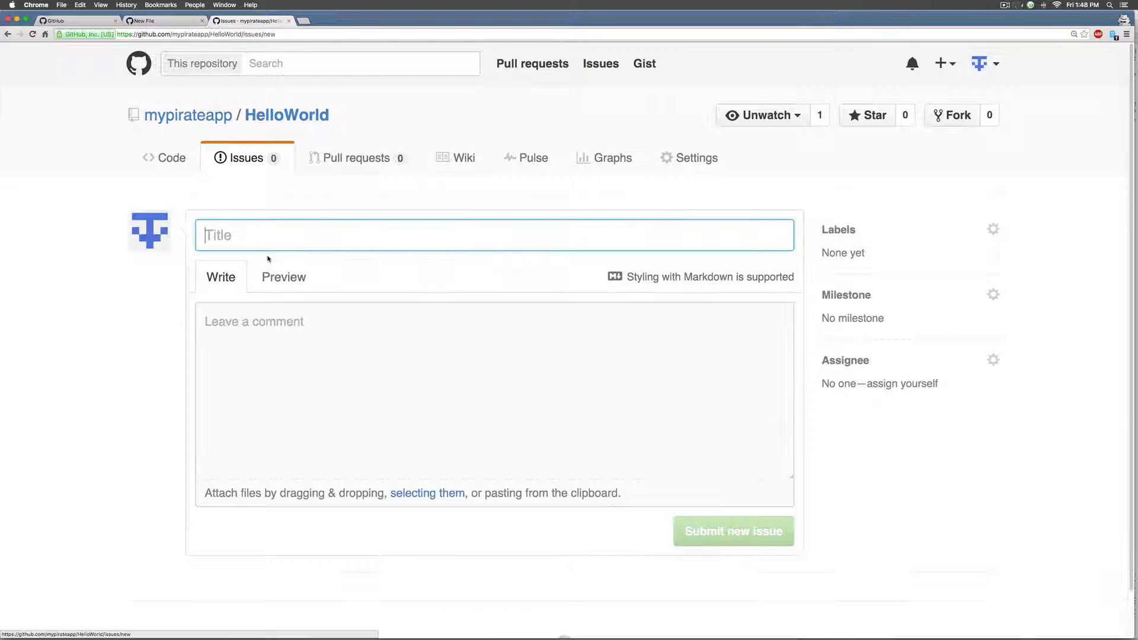
pyautogui.click(448, 418)
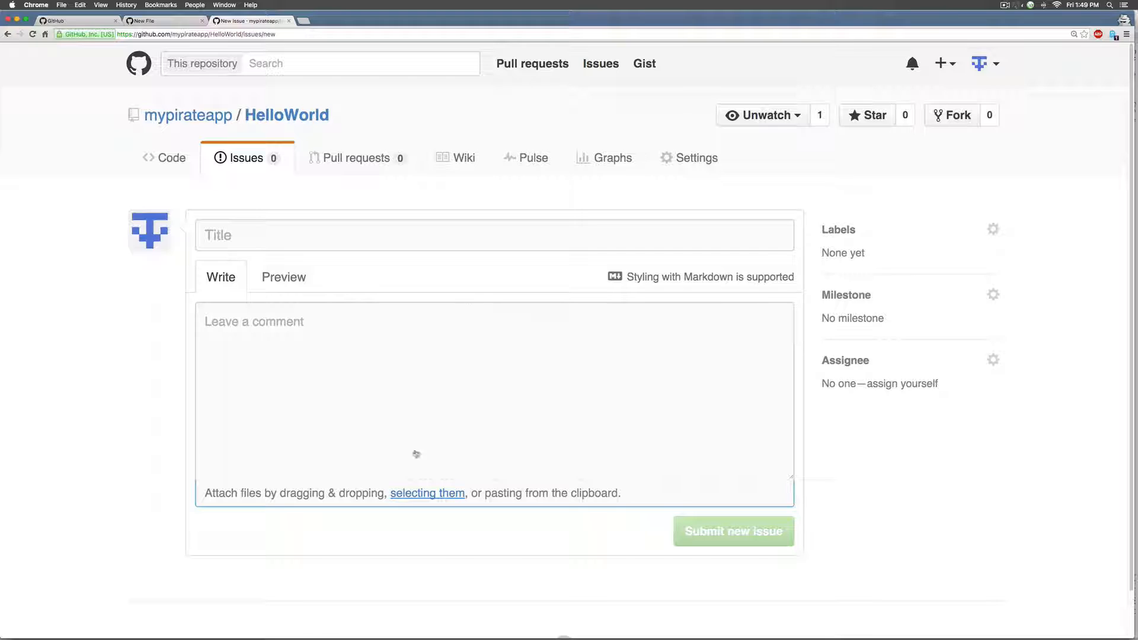
pyautogui.click(418, 494)
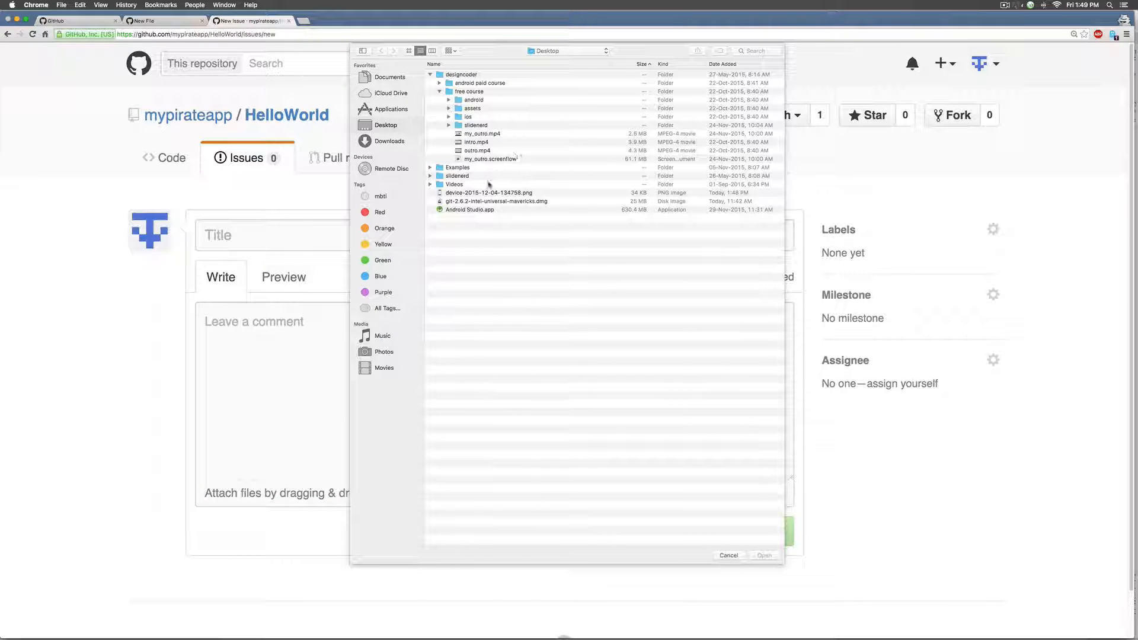
pyautogui.click(485, 194)
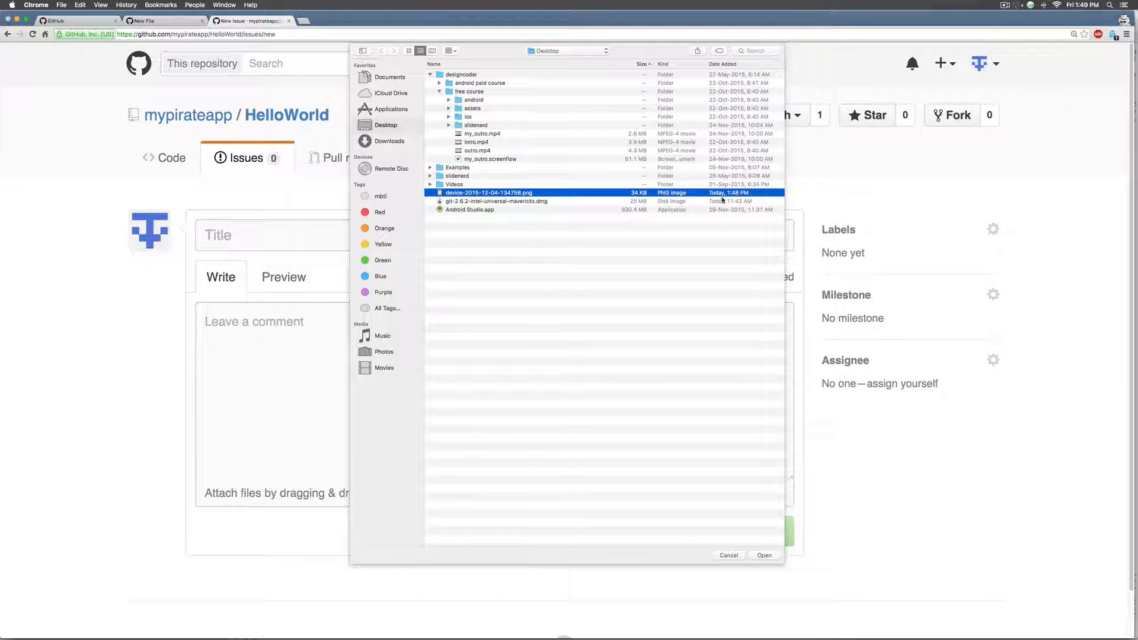
pyautogui.click(764, 556)
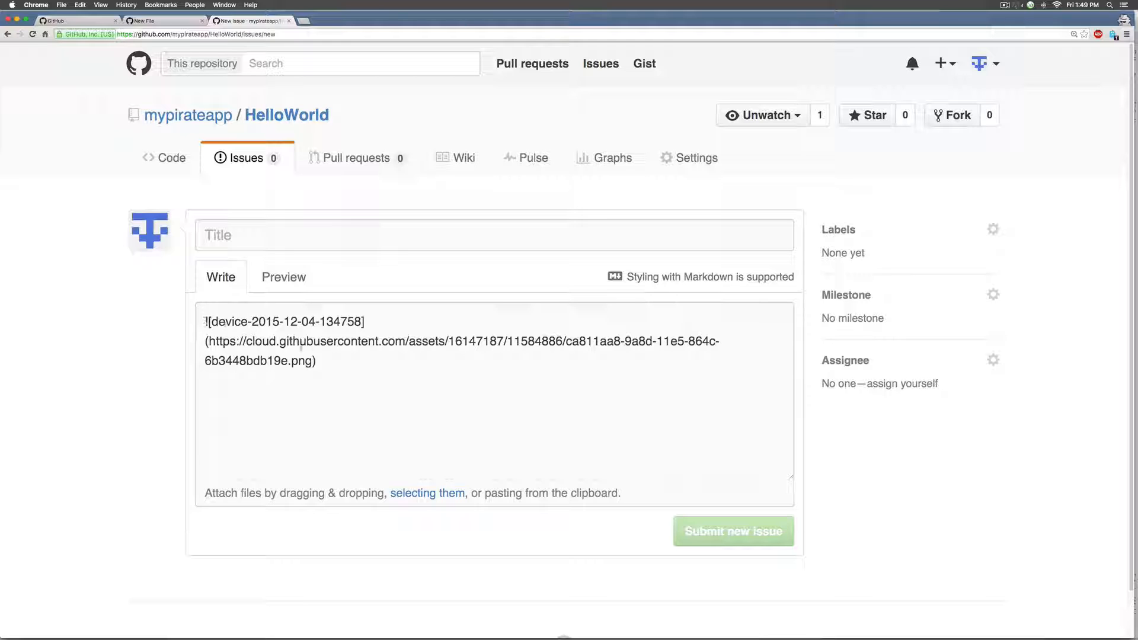
# - Select the uploaded screenshot's markdown image link, then return to the README.md draft's commit form
pyautogui.moveTo(328, 363); pyautogui.dragTo(200, 326)
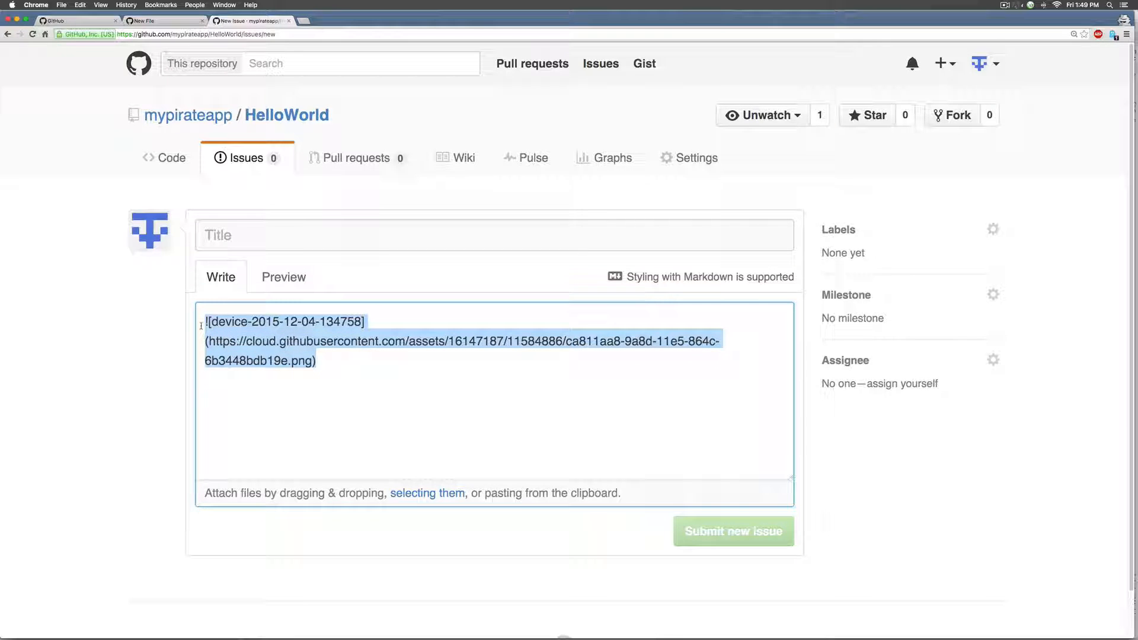
pyautogui.press('super+alt+Left')
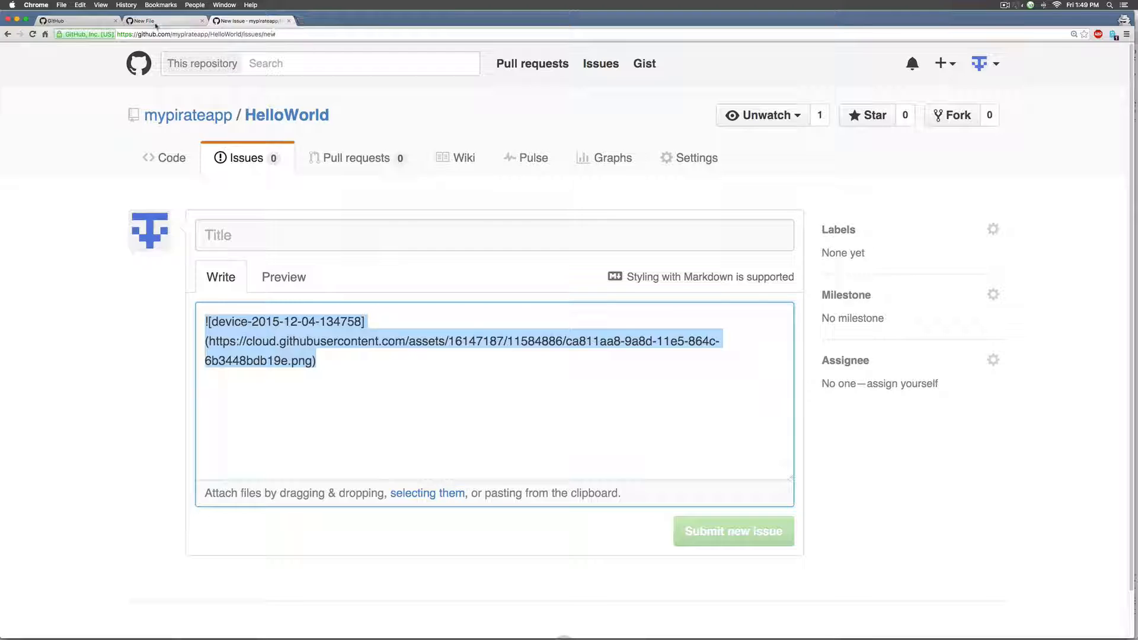
pyautogui.press('Return')
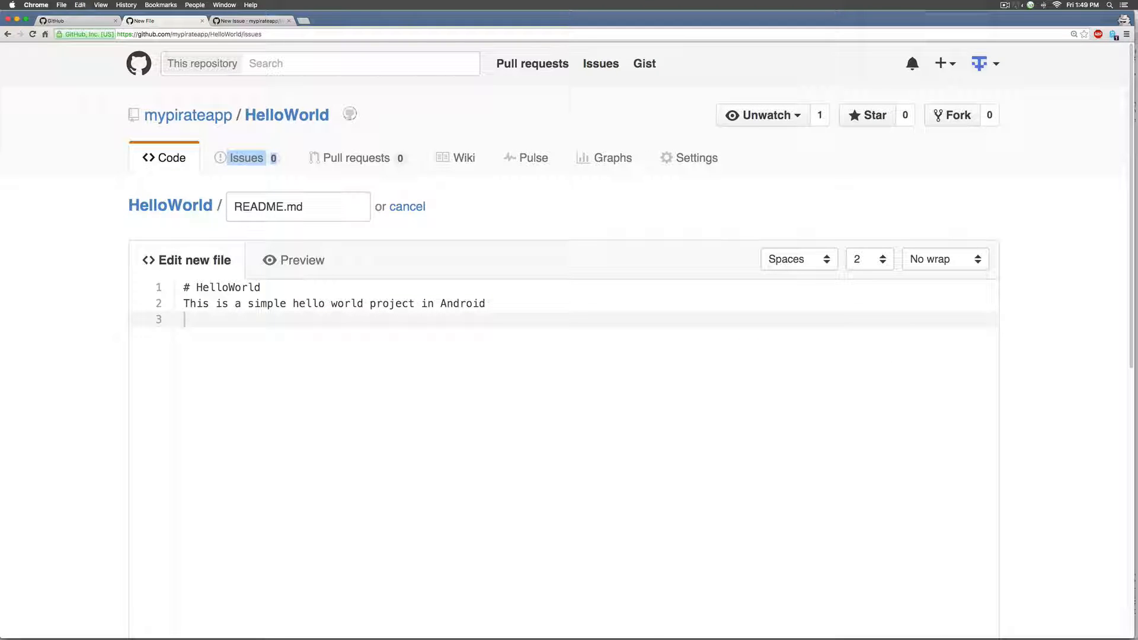
pyautogui.press('super+Left')
pyautogui.scroll(-10, 465, 482)
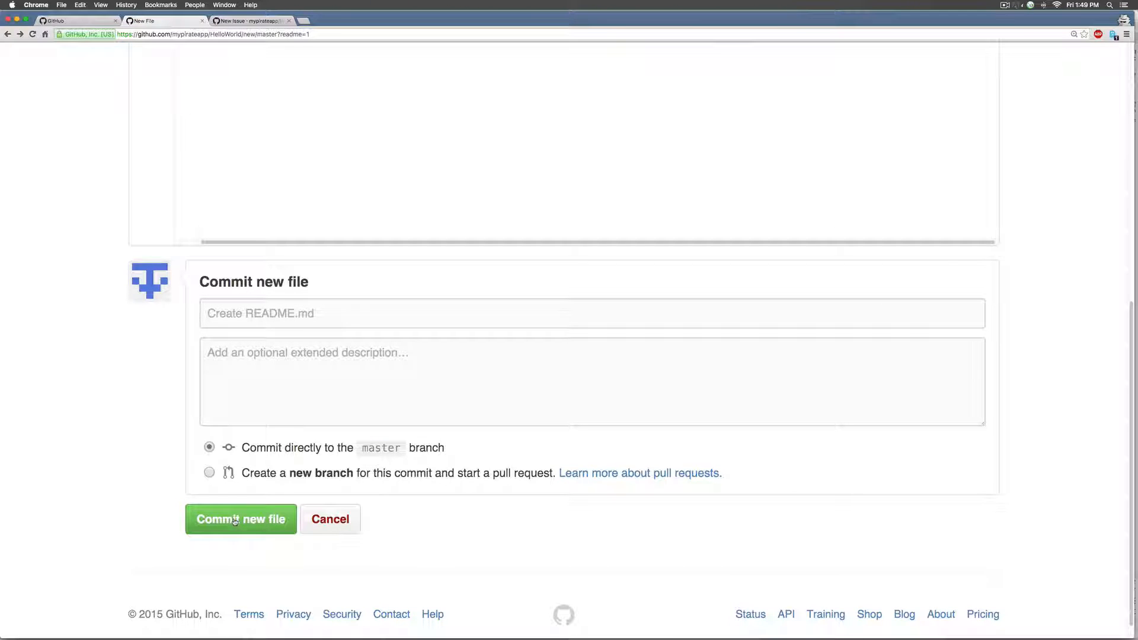
# - Commit README.md to master as 'Create README.md' and check the rendered screenshot on the repo page
pyautogui.click(236, 520)
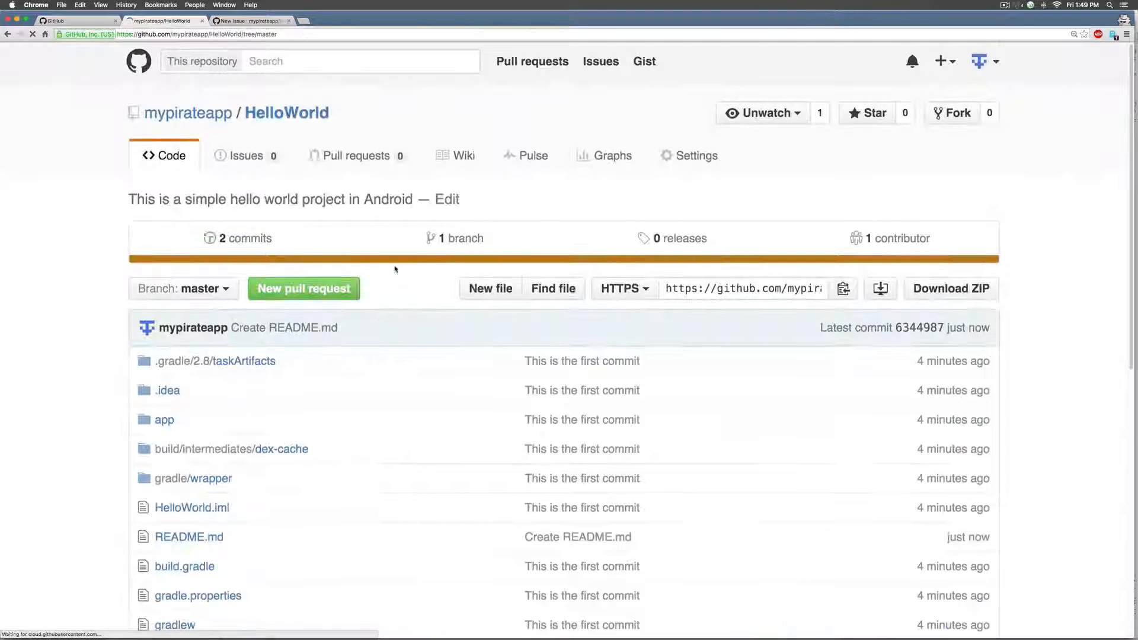
pyautogui.scroll(-8, 395, 268)
pyautogui.scroll(-10, 395, 269)
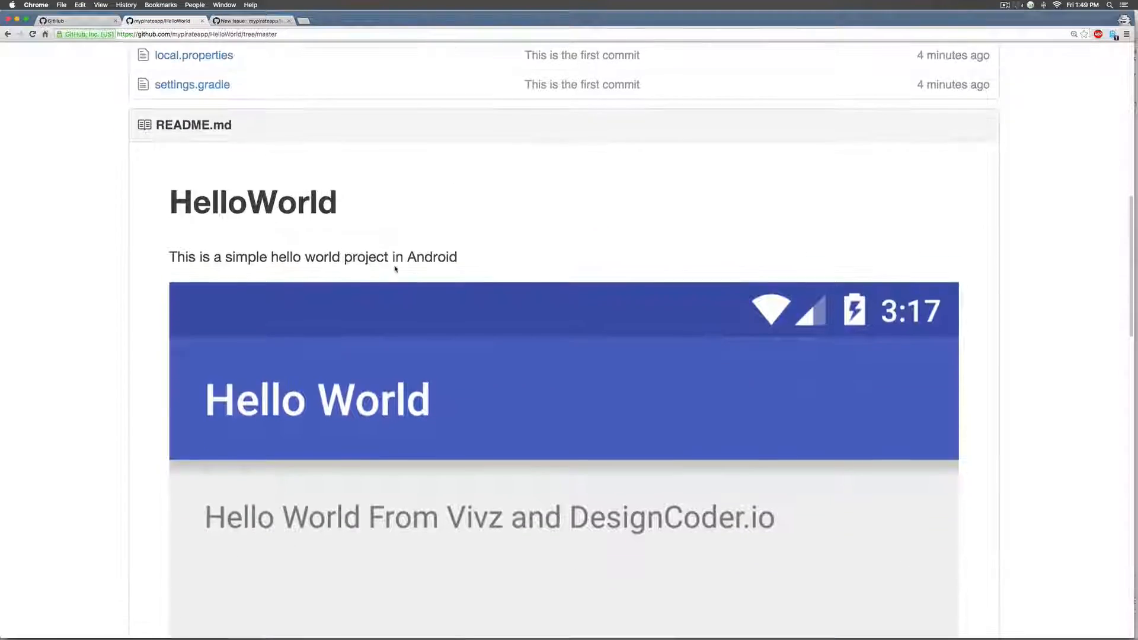
pyautogui.scroll(-5, 394, 268)
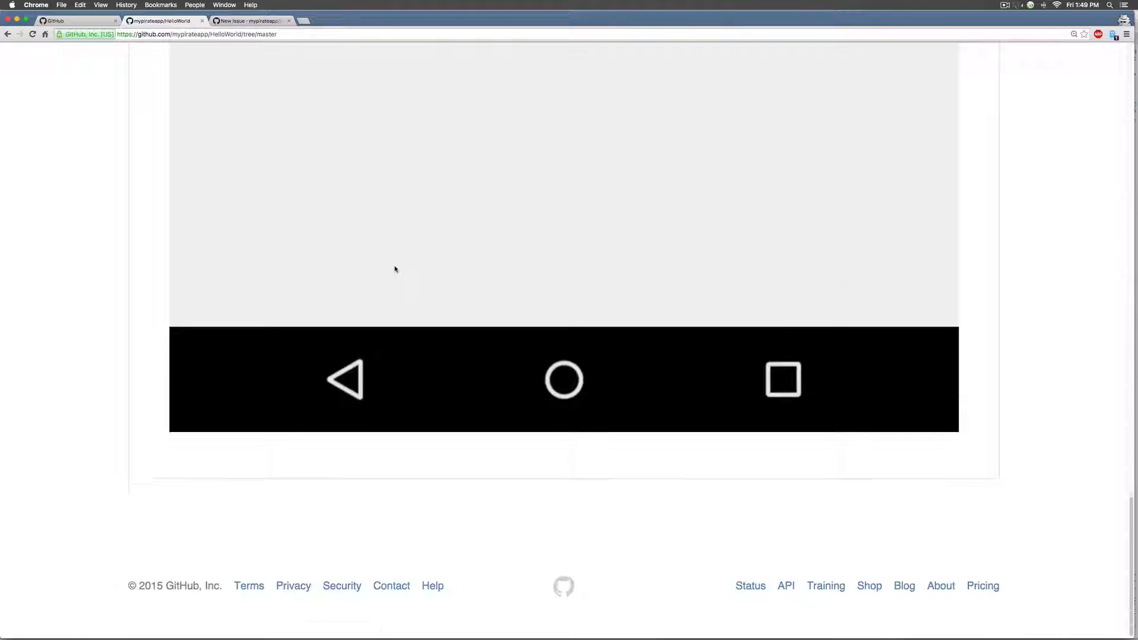
pyautogui.scroll(15, 395, 268)
pyautogui.scroll(4, 395, 268)
pyautogui.scroll(-10, 394, 267)
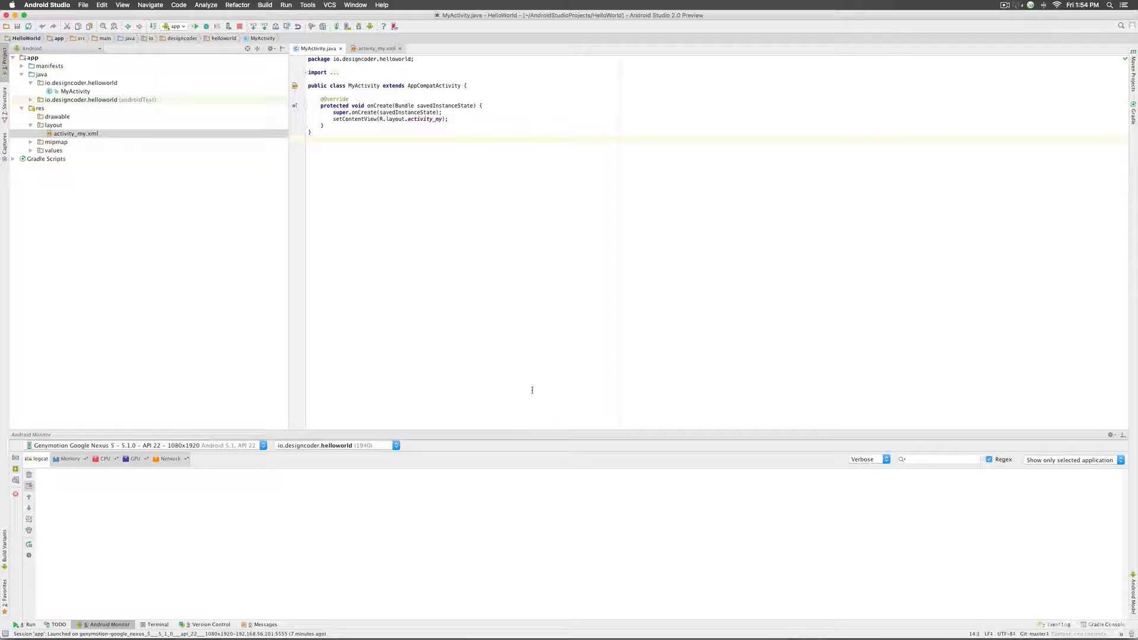
# - Open the second 'git url 403' search result in a new tab and read that Stack Overflow question
pyautogui.click(452, 621)
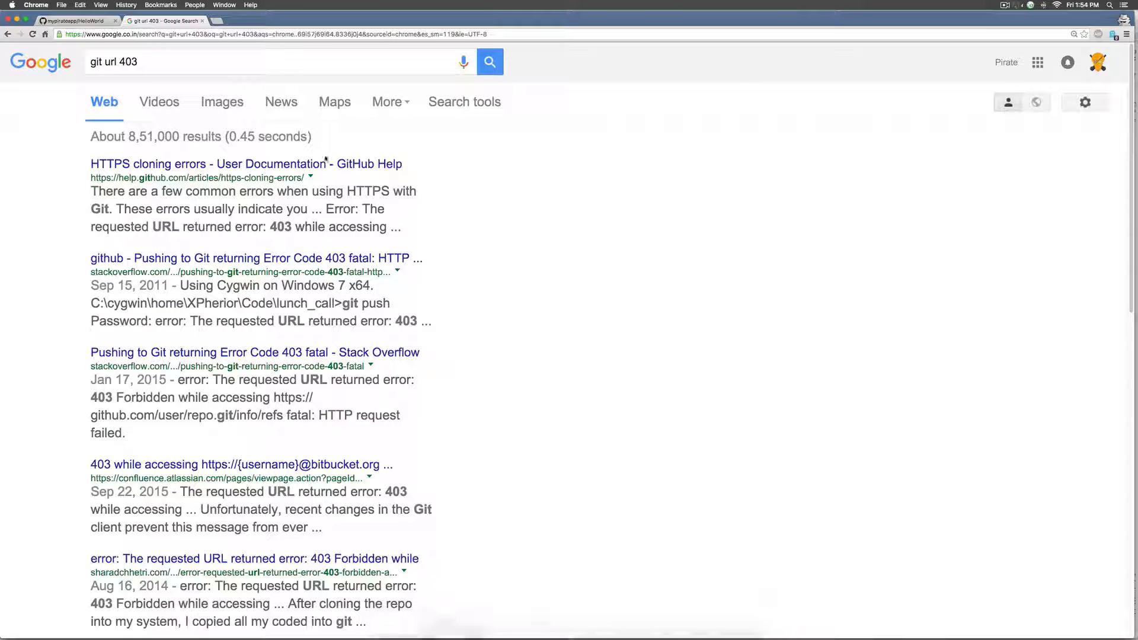
pyautogui.moveTo(152, 63); pyautogui.dragTo(64, 62)
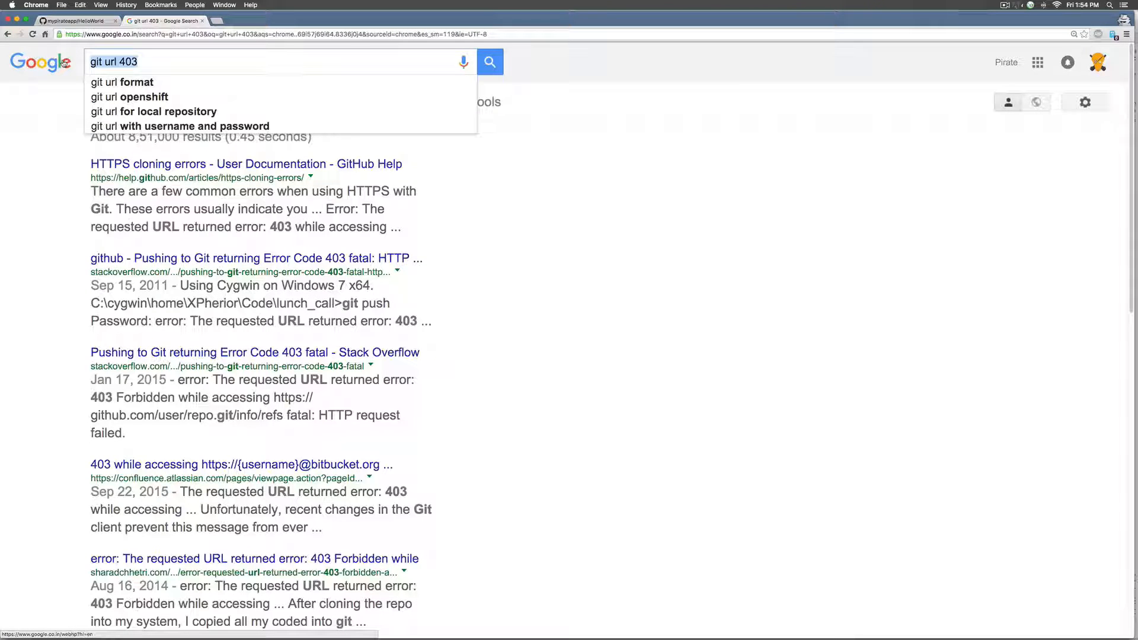
pyautogui.rightClick(249, 256)
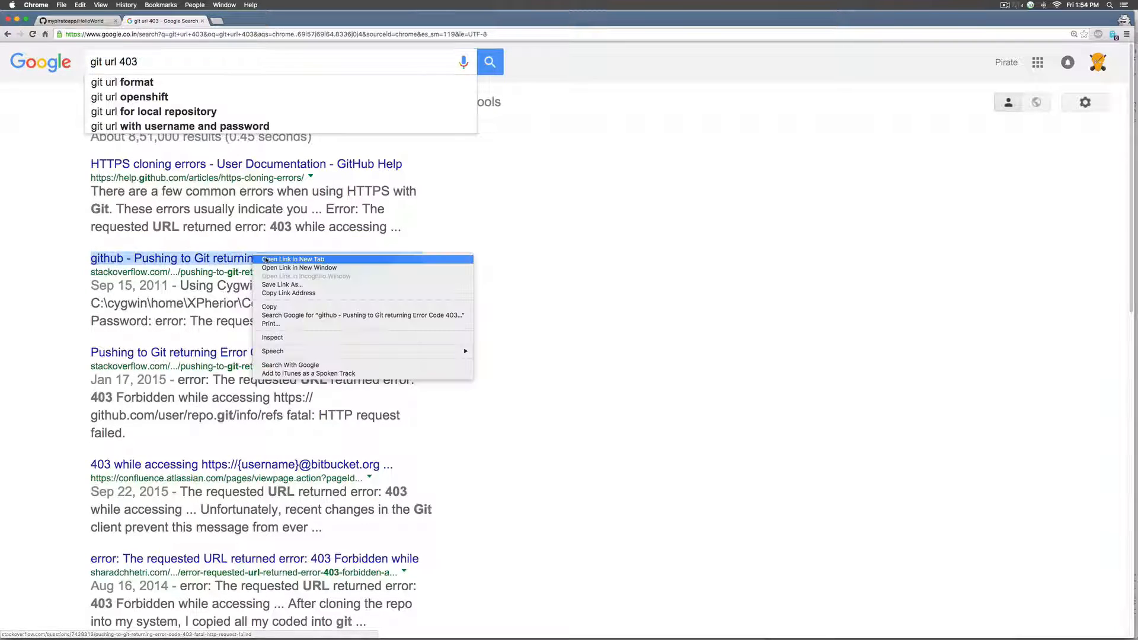
pyautogui.click(308, 312)
pyautogui.hotkey('ctrl', 'Tab')
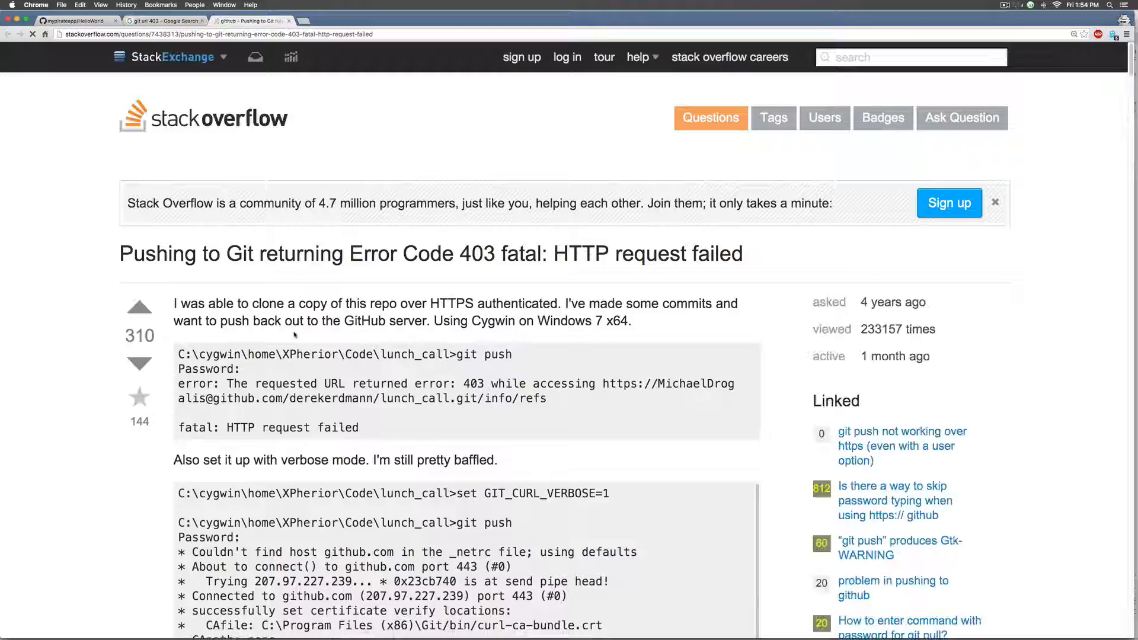
pyautogui.scroll(-20, 307, 348)
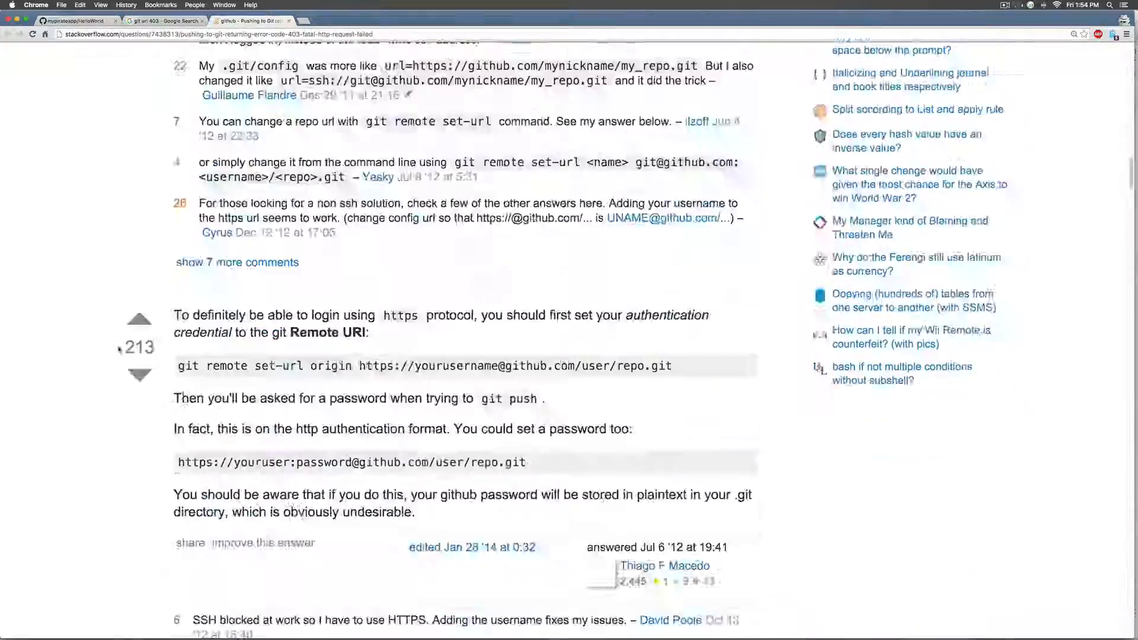
pyautogui.scroll(-20, 119, 349)
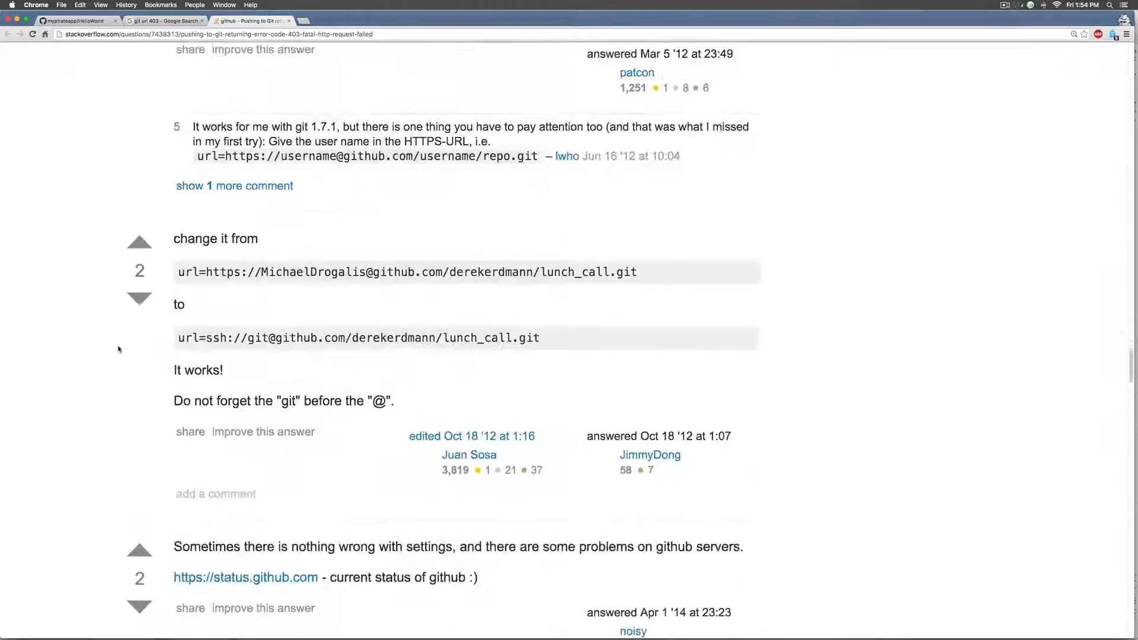
pyautogui.scroll(-20, 118, 349)
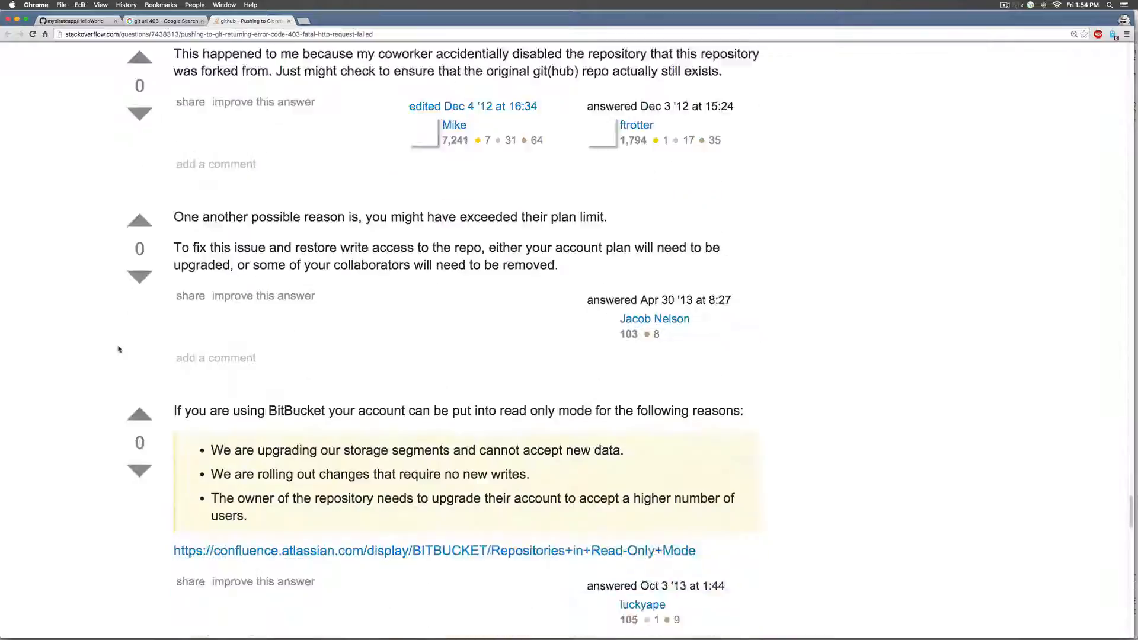
pyautogui.scroll(-20, 118, 349)
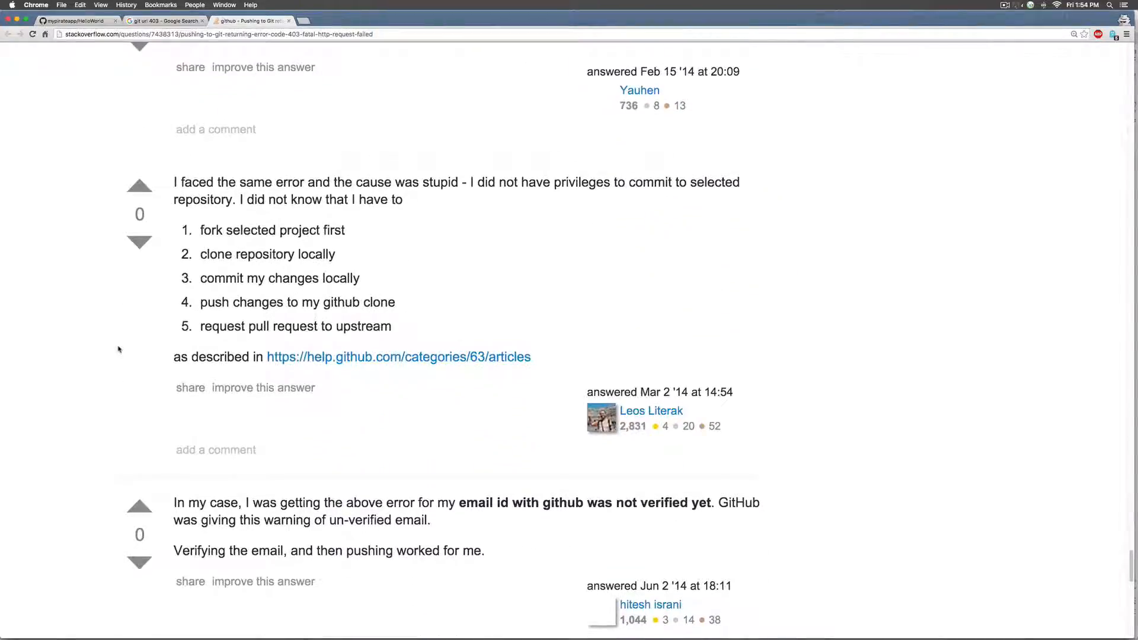
pyautogui.scroll(-10, 118, 349)
pyautogui.scroll(10, 118, 349)
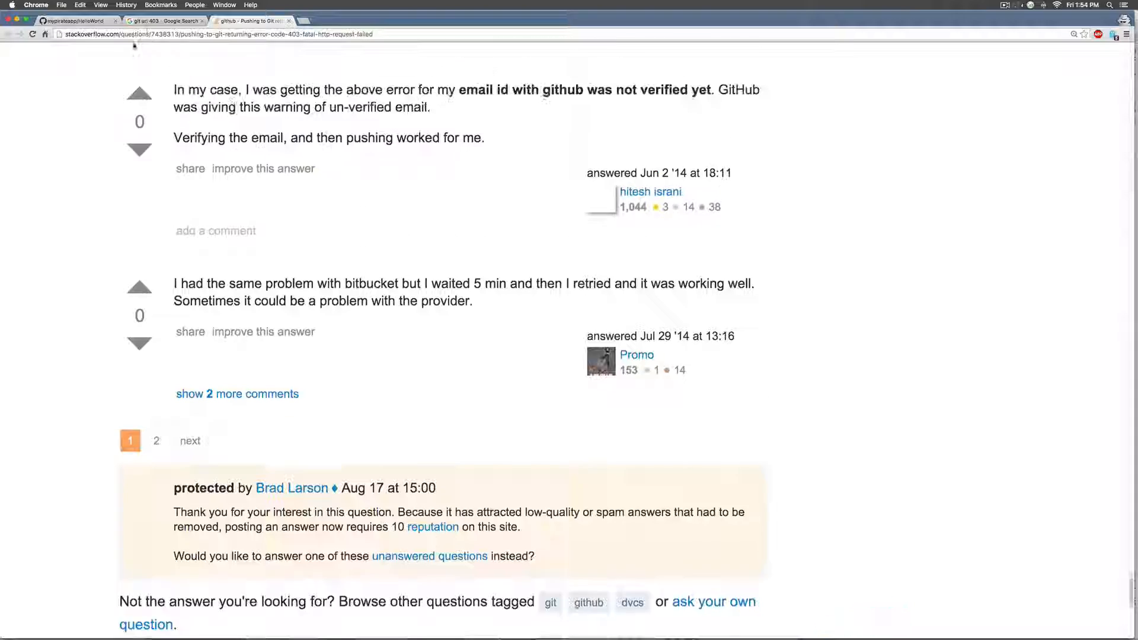
# - Open and skim 'Pushing to Git returning Error Code 403 fatal' in another tab, then switch to Android Studio
pyautogui.click(147, 22)
pyautogui.rightClick(254, 354)
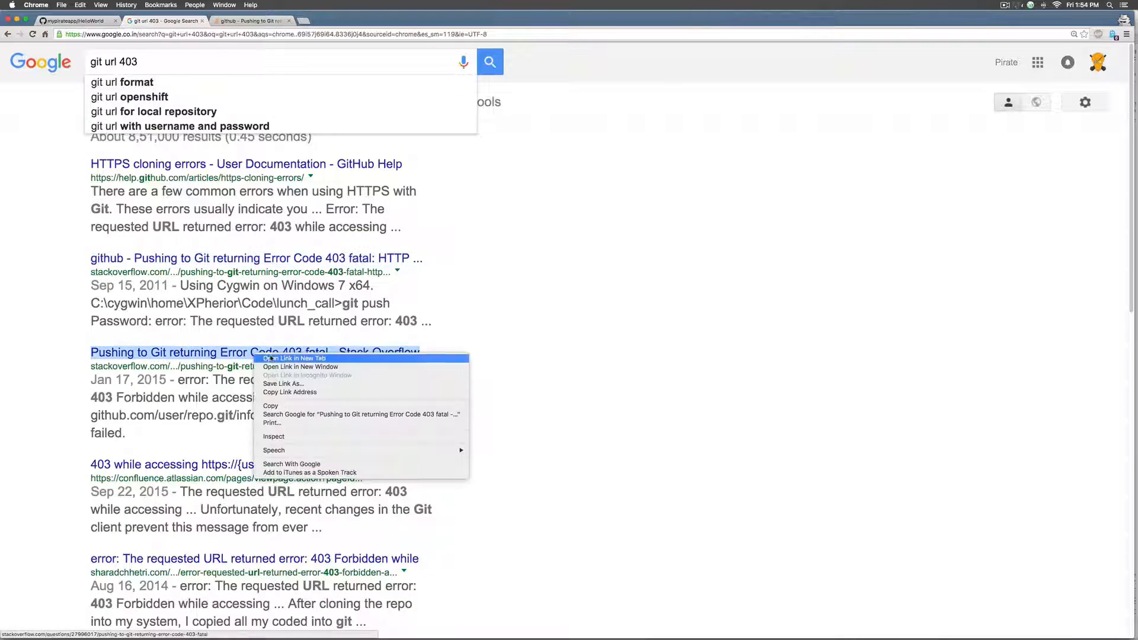
pyautogui.click(290, 358)
pyautogui.click(335, 20)
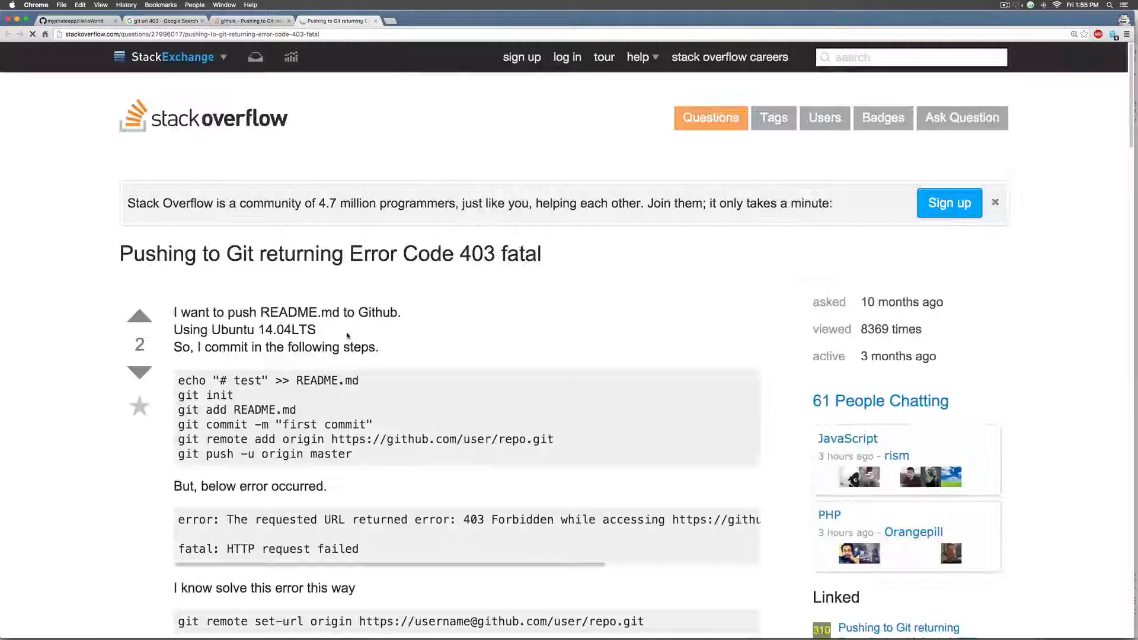
pyautogui.scroll(-10, 357, 340)
pyautogui.scroll(-15, 357, 340)
pyautogui.scroll(5, 356, 332)
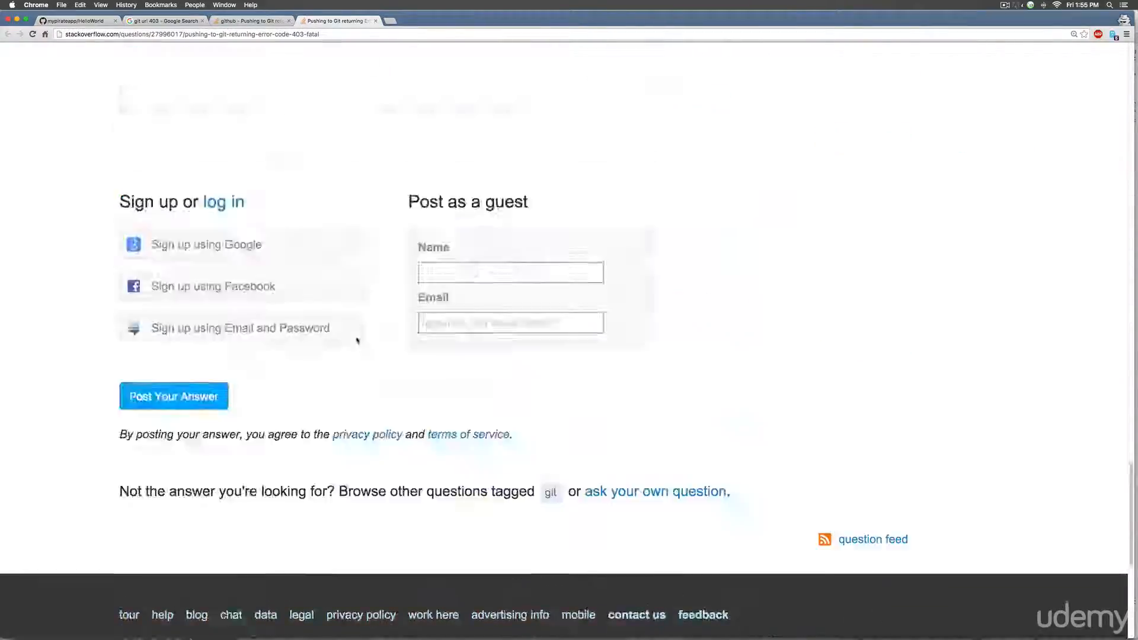
pyautogui.press('super+Tab')
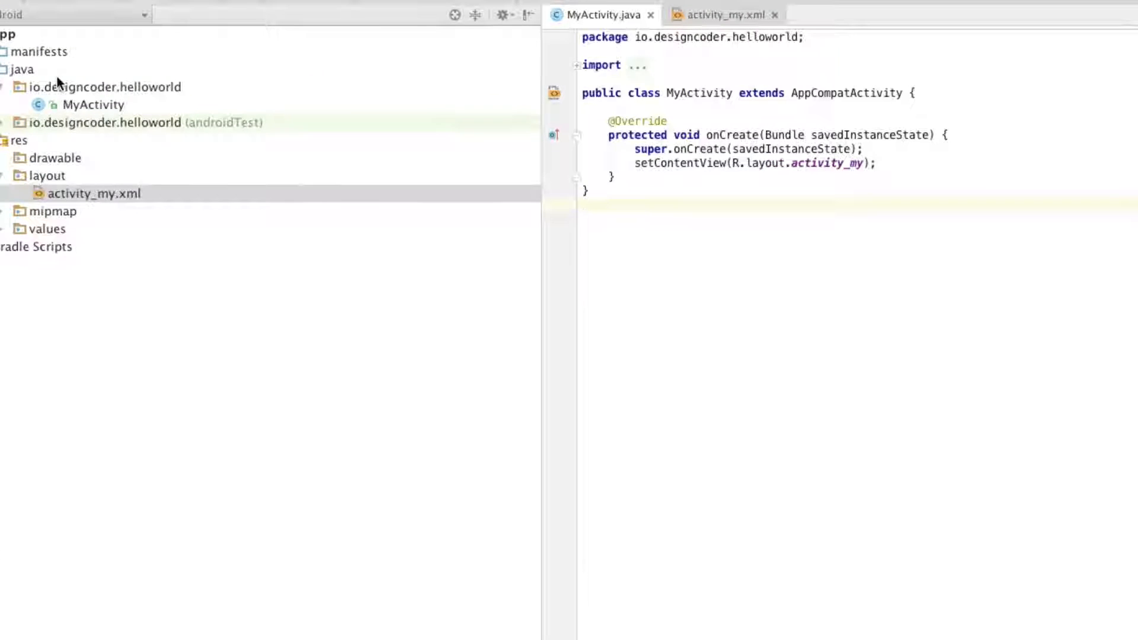
# - Create a new Java class Test in io.designcoder.helloworld and add it to Git
pyautogui.click(144, 86)
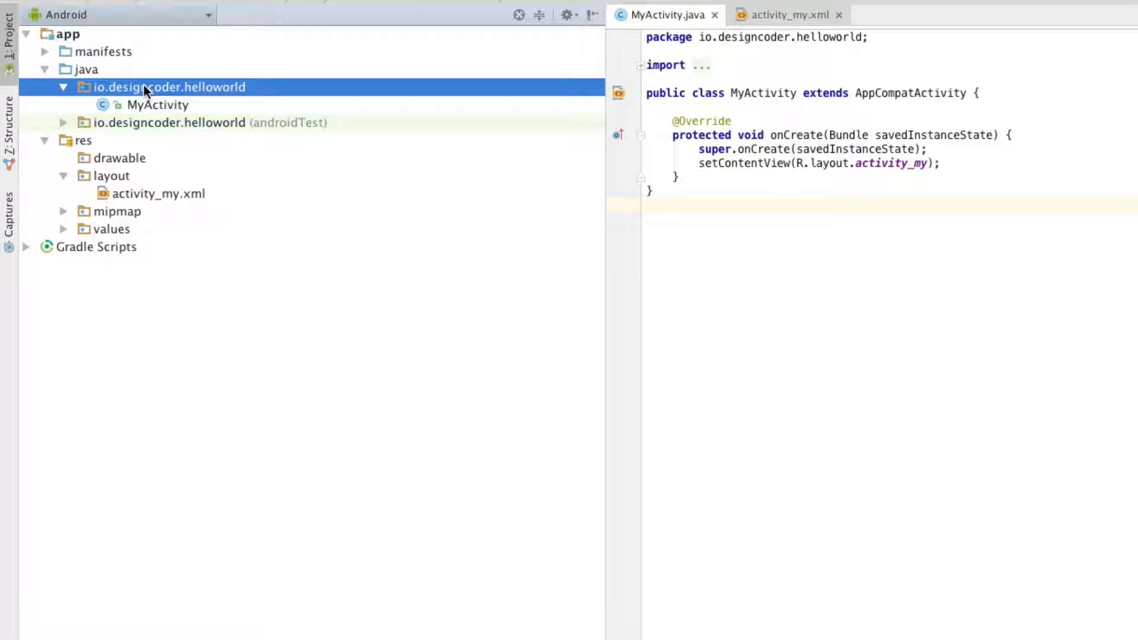
pyautogui.rightClick(155, 86)
pyautogui.moveTo(258, 91)
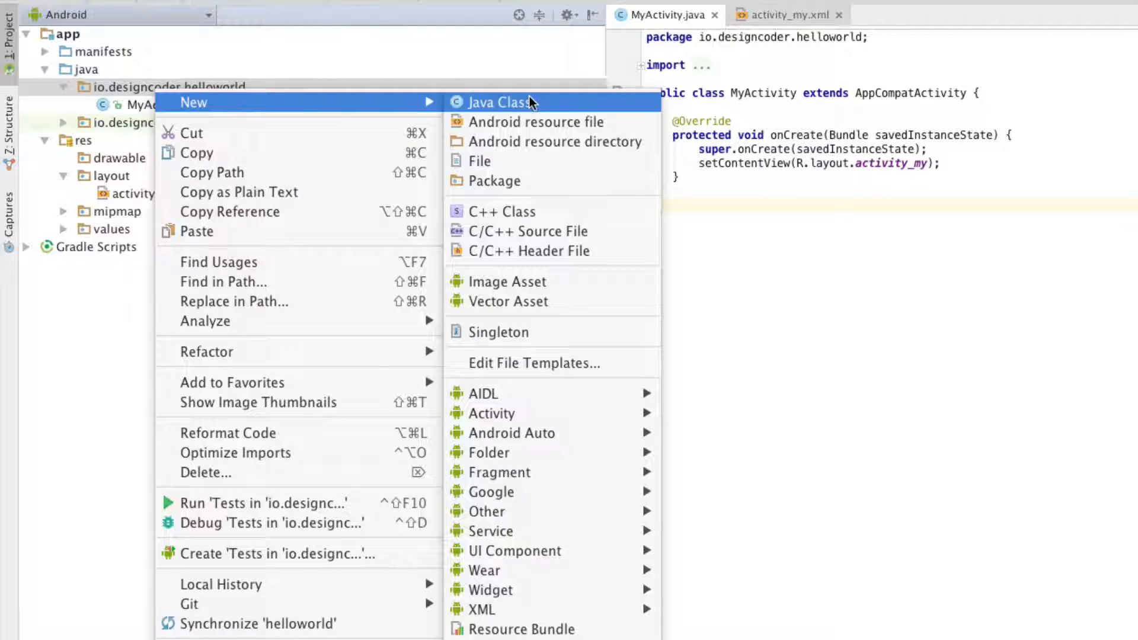
pyautogui.click(526, 102)
pyautogui.write('Test')
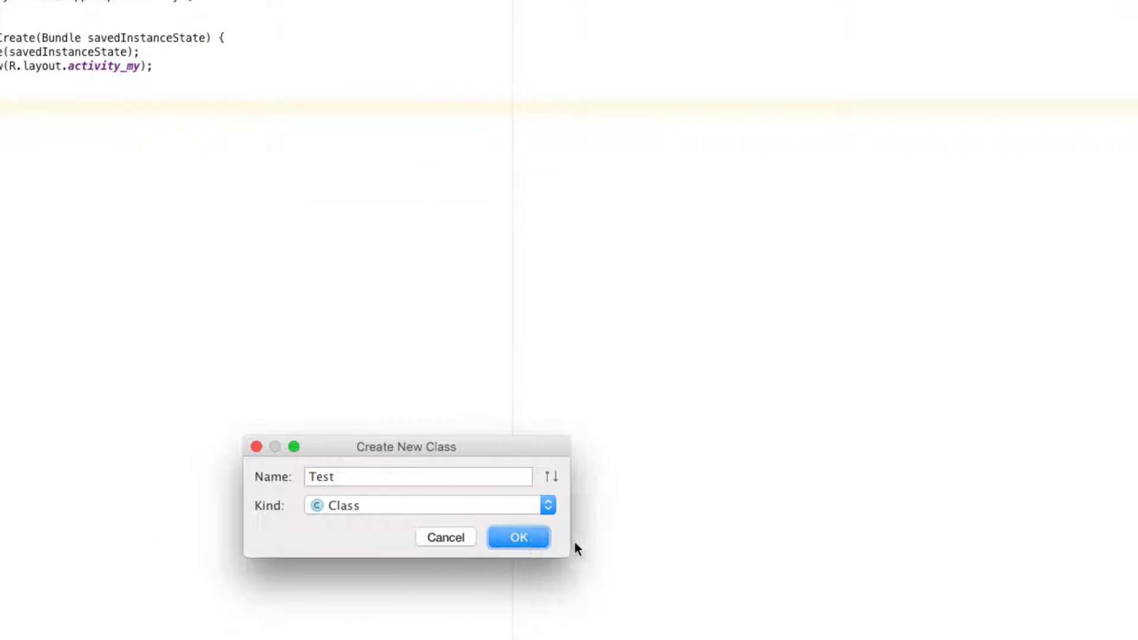
pyautogui.press('Return')
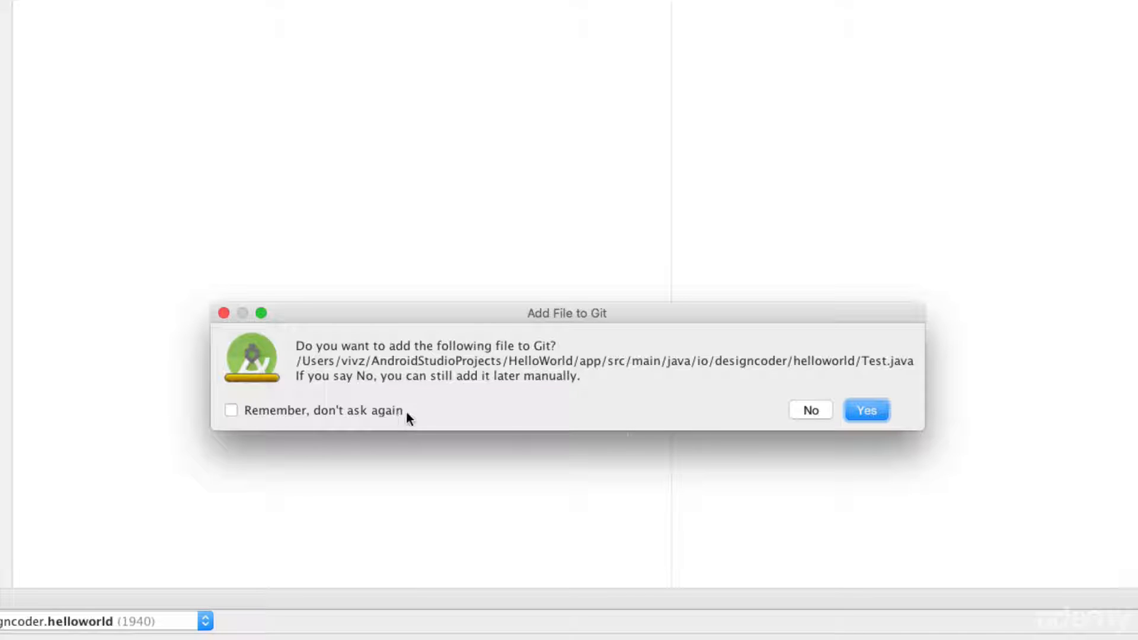
pyautogui.click(872, 411)
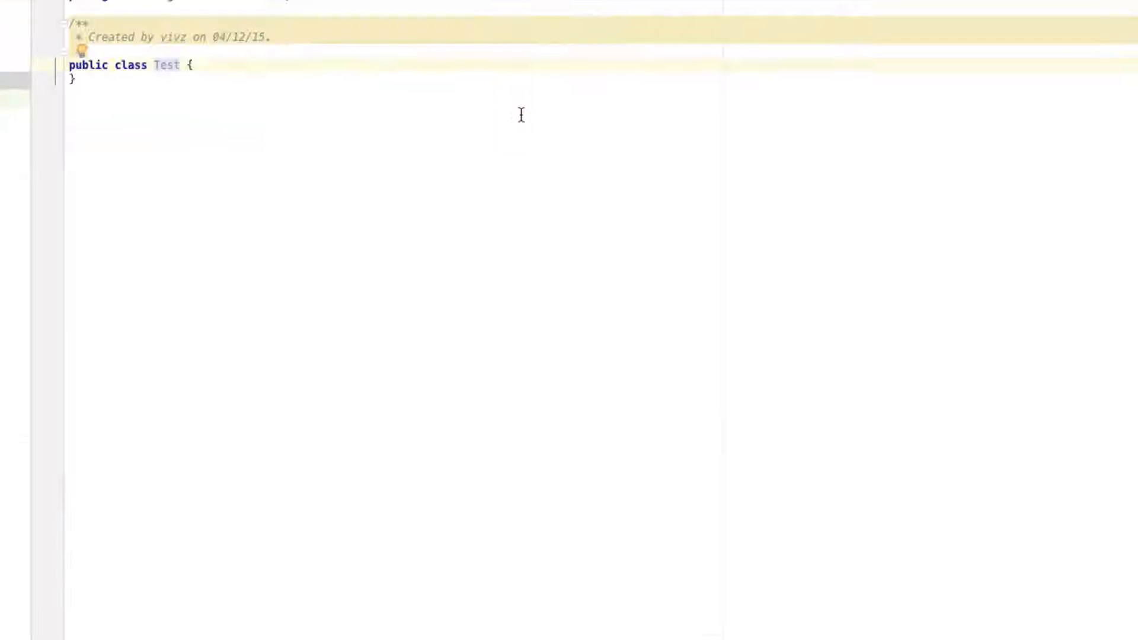
# - Declare 'public String name;' inside the Test class body
pyautogui.click(361, 67)
pyautogui.press('Return')
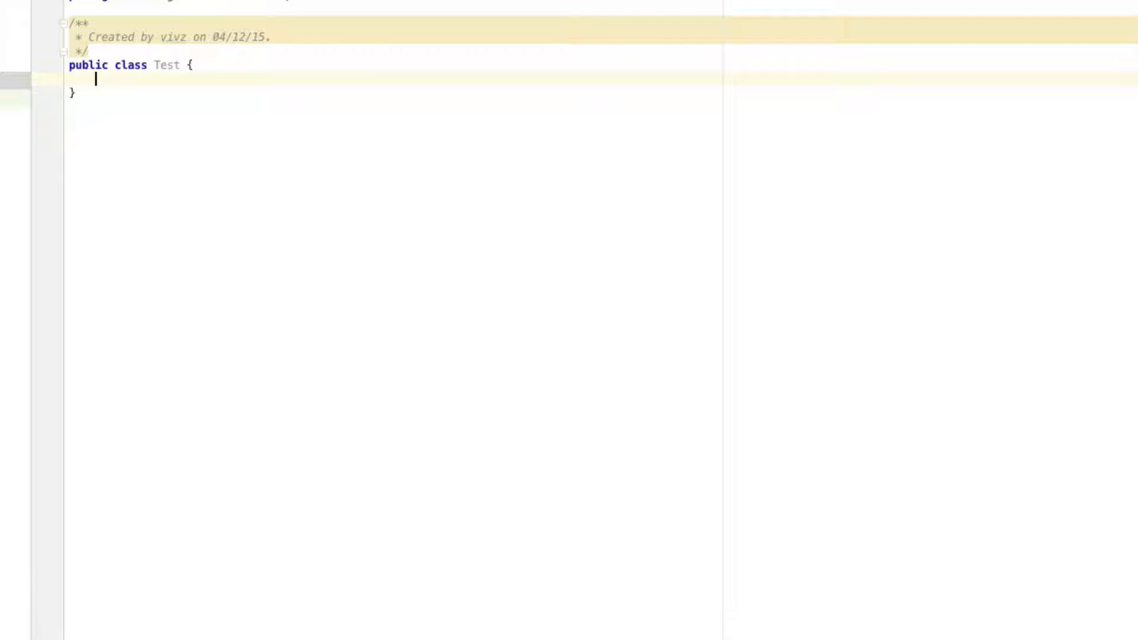
pyautogui.write('o')
pyautogui.press('BackSpace')
pyautogui.write('public String name;')
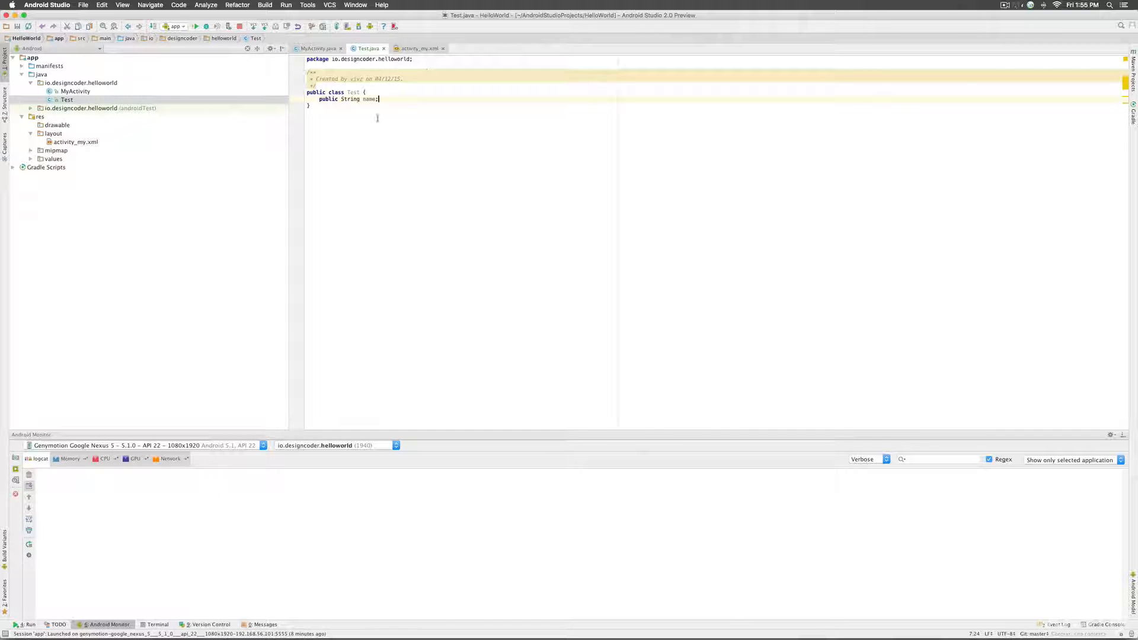
# - Add the // comment 'Look this is the layout file I am linking.' after super.onCreate in MyActivity.java
pyautogui.click(319, 48)
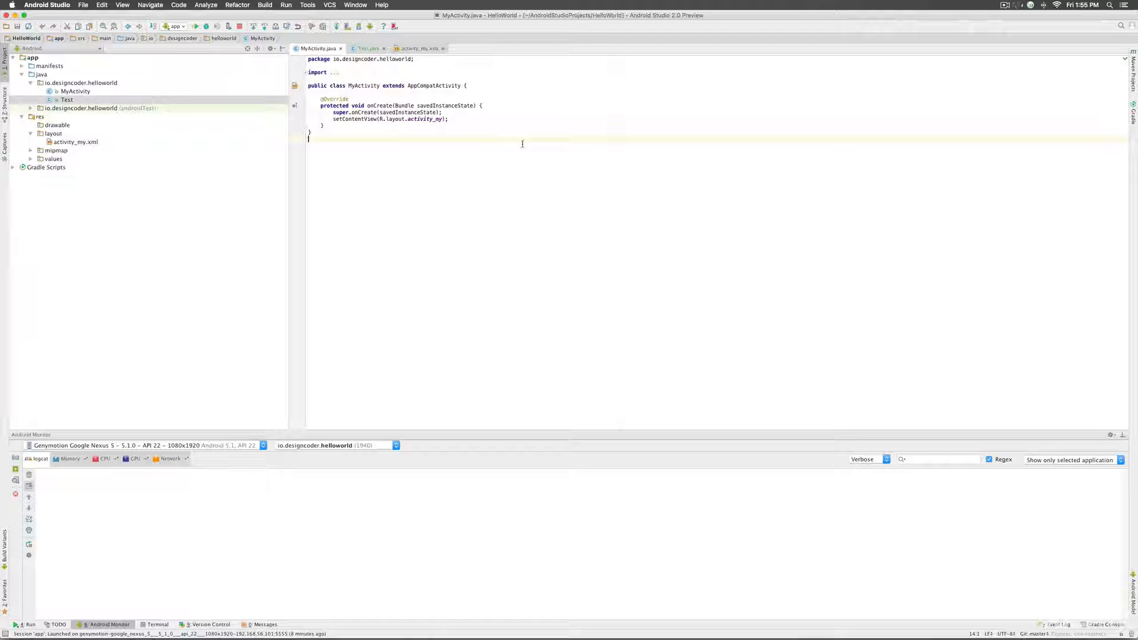
pyautogui.click(496, 122)
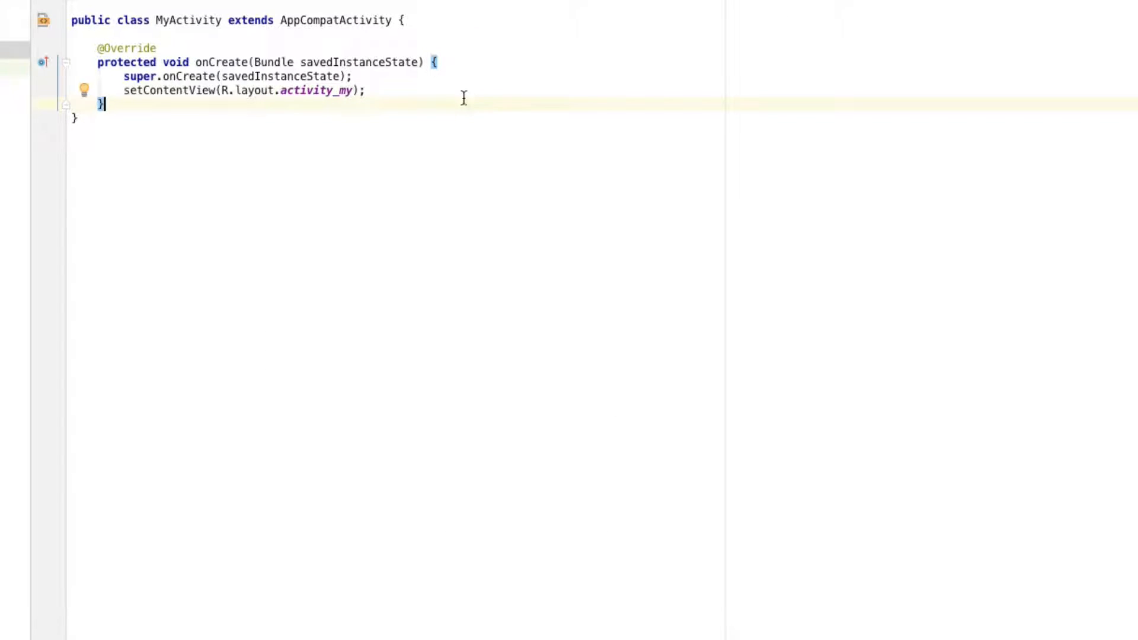
pyautogui.click(455, 89)
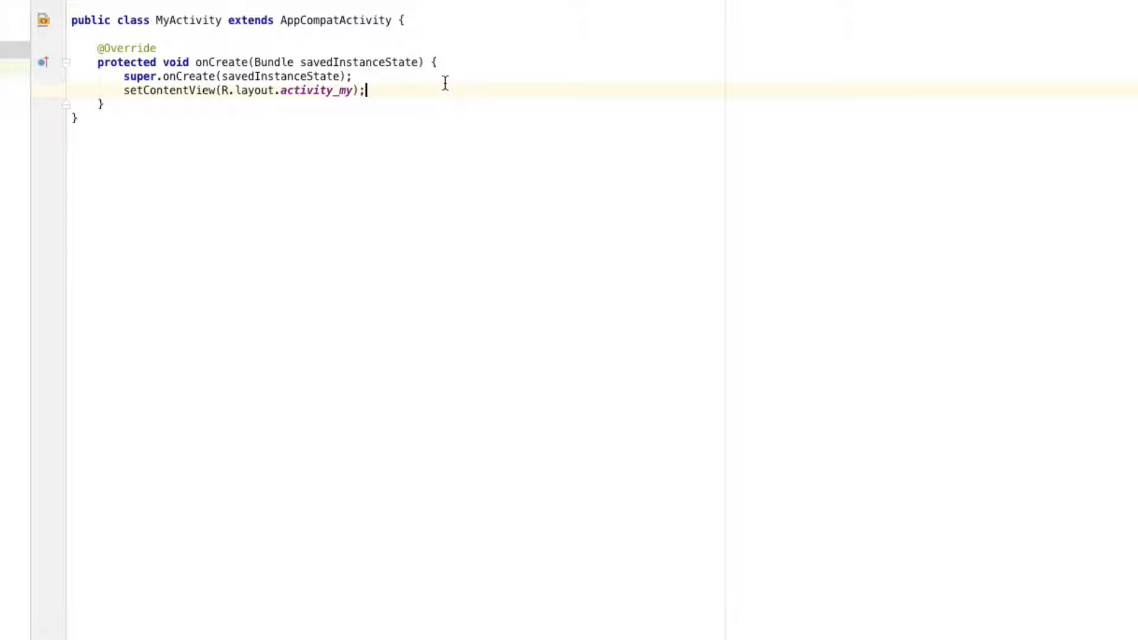
pyautogui.click(439, 76)
pyautogui.press('Return')
pyautogui.press('Return')
pyautogui.write('//K')
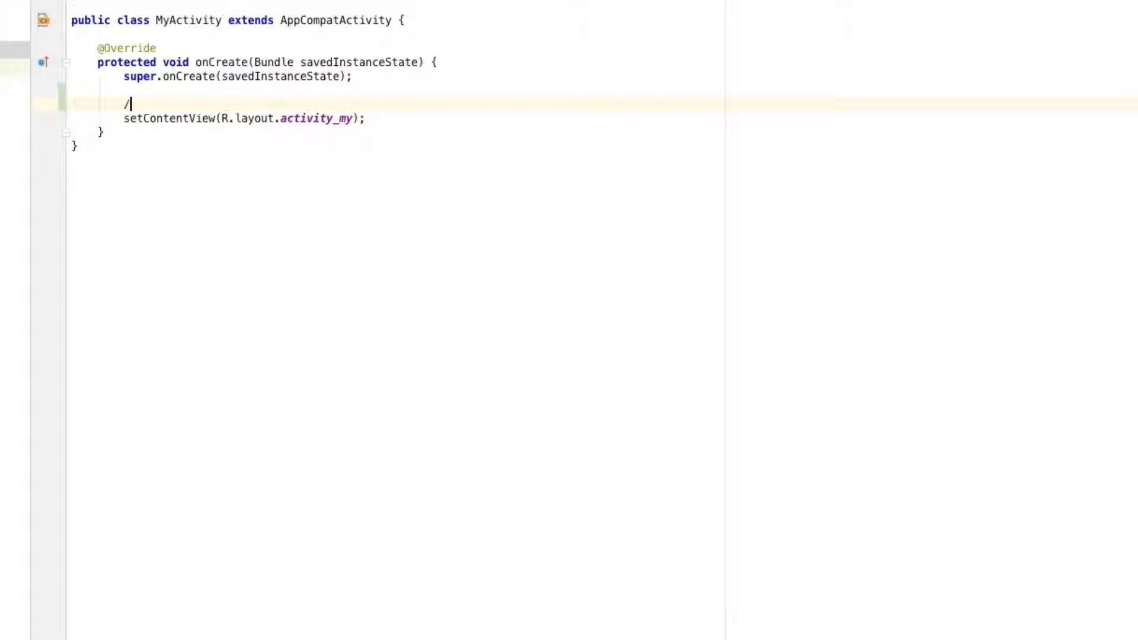
pyautogui.write('oo')
pyautogui.press('BackSpace')
pyautogui.press('BackSpace')
pyautogui.press('BackSpace')
pyautogui.write('Look this is the layout file I am linking.')
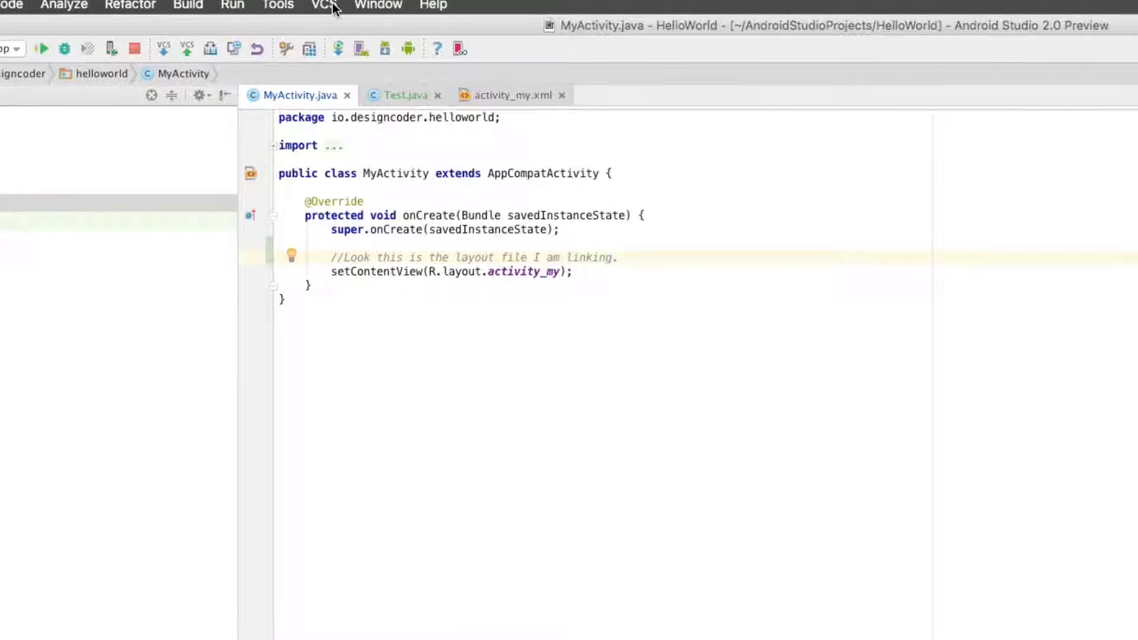
pyautogui.click(328, 13)
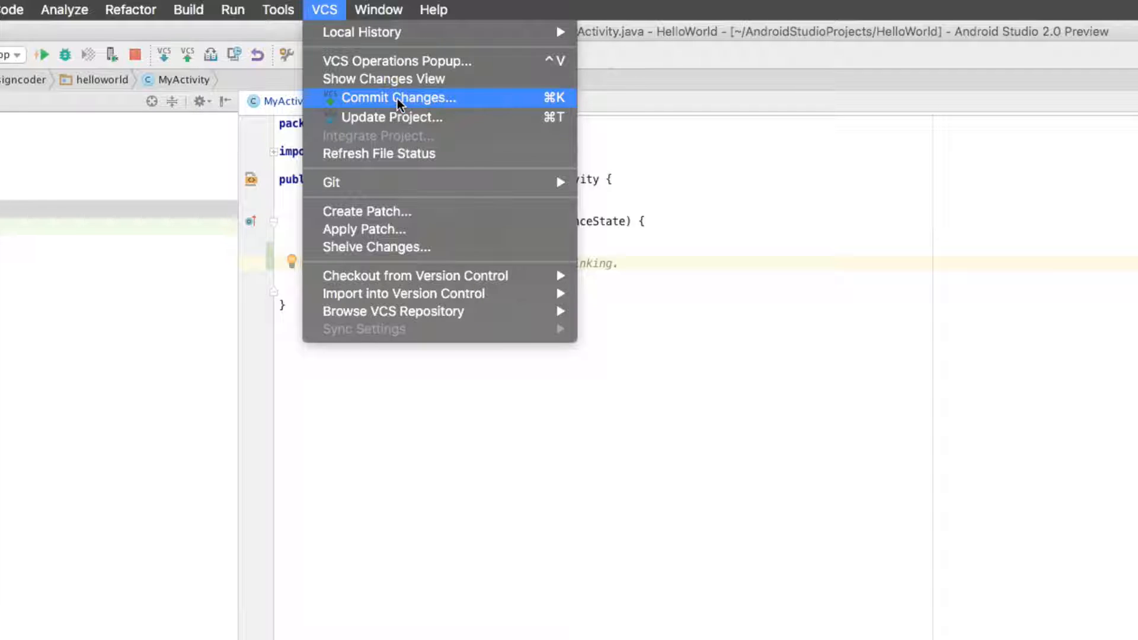
# - Open Commit Changes, review the changed files, and uncheck Perform code analysis
pyautogui.click(398, 101)
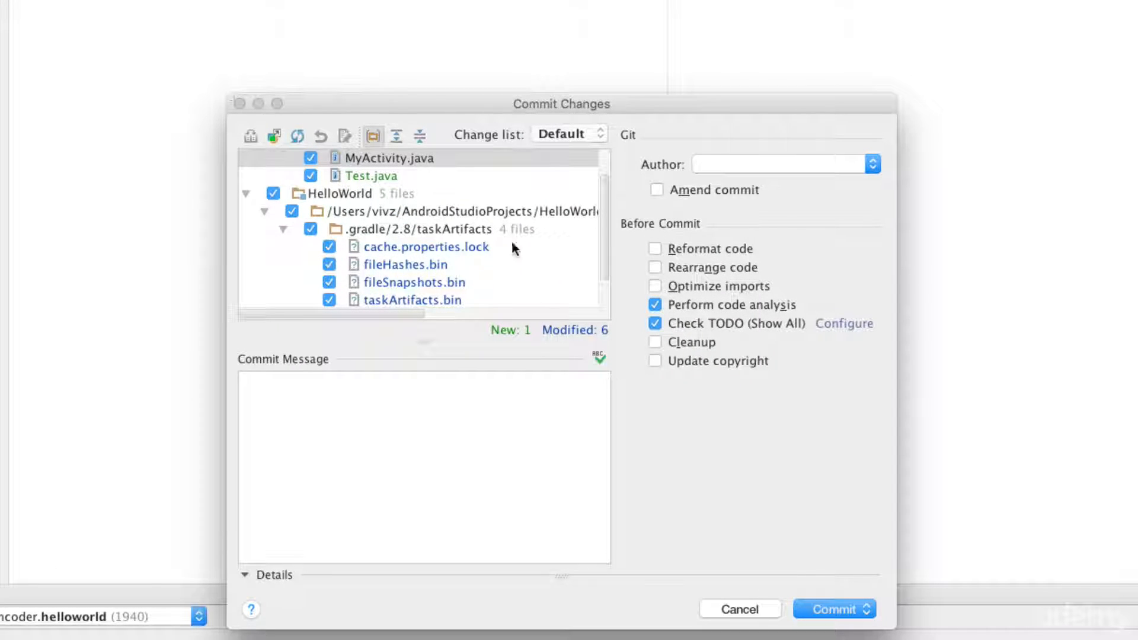
pyautogui.scroll(2, 472, 220)
pyautogui.scroll(-4, 474, 228)
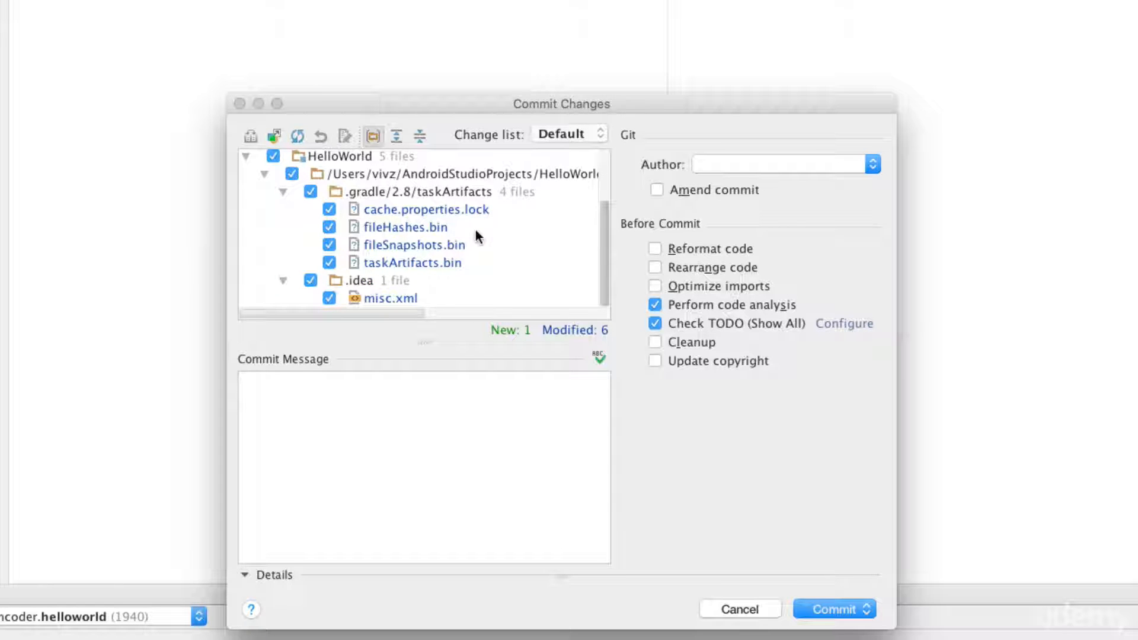
pyautogui.scroll(3, 477, 236)
pyautogui.scroll(-3, 476, 235)
pyautogui.scroll(3, 476, 236)
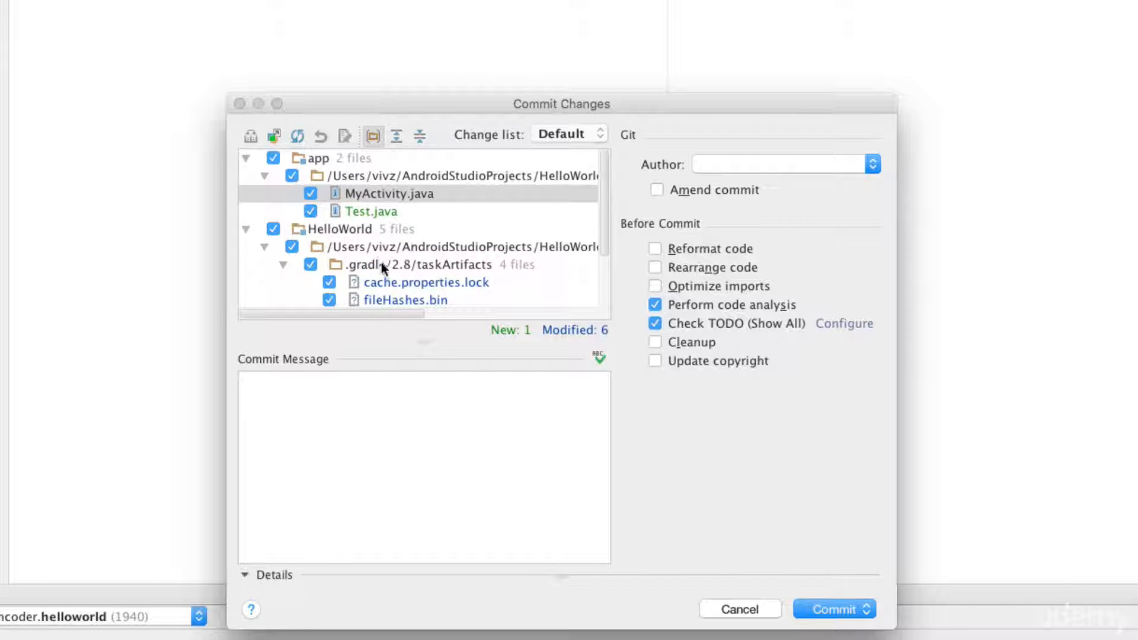
pyautogui.scroll(-4, 382, 262)
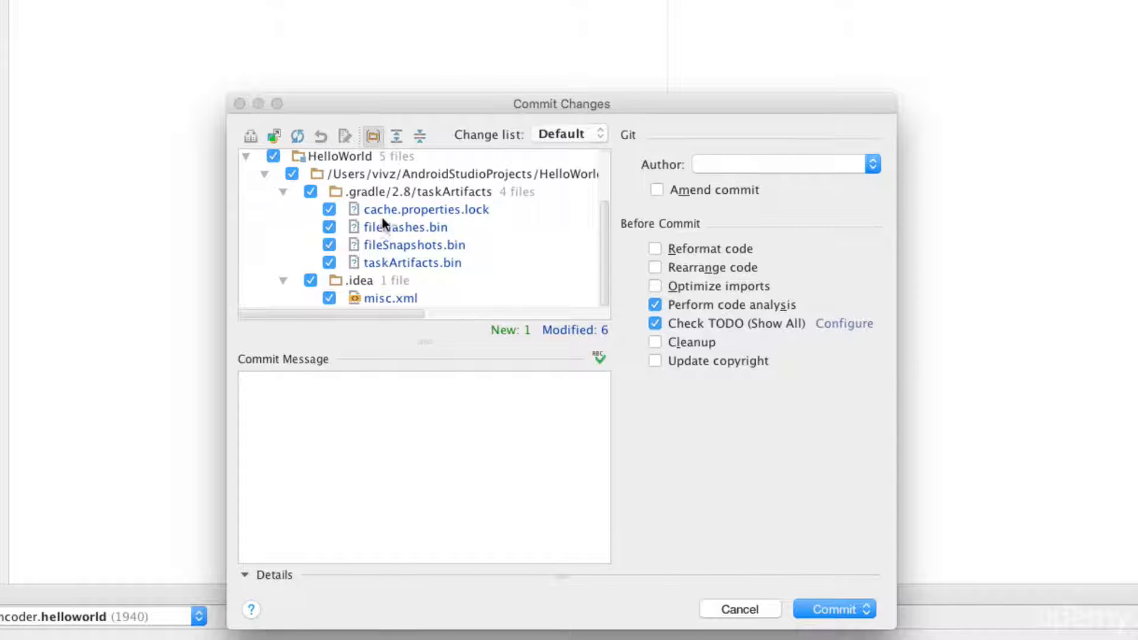
pyautogui.scroll(4, 382, 215)
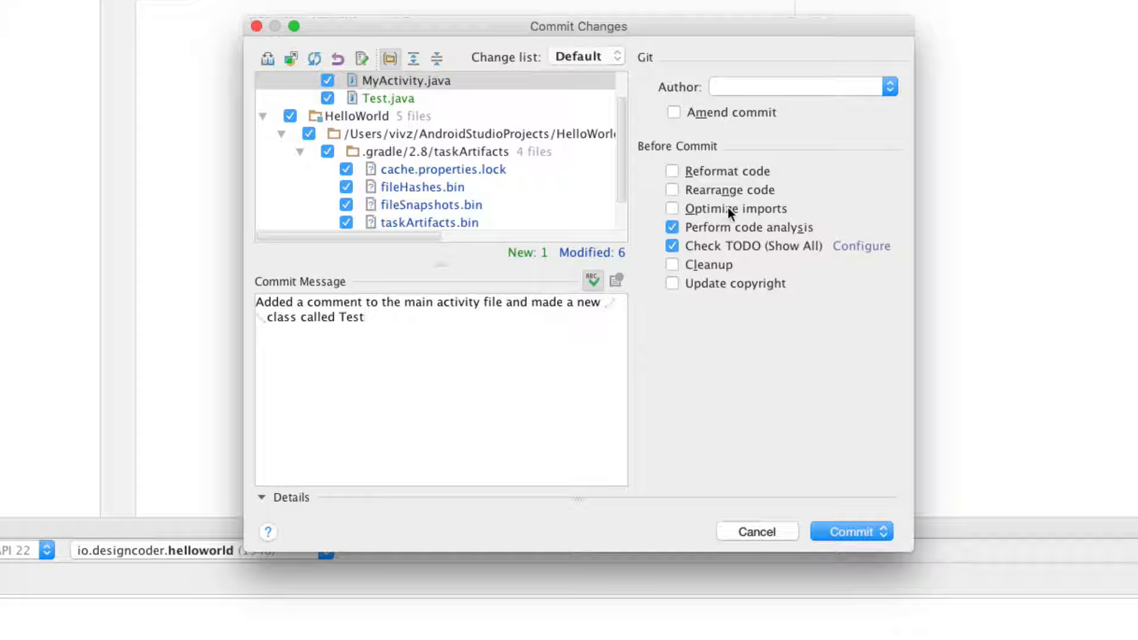
pyautogui.click(672, 227)
pyautogui.click(853, 530)
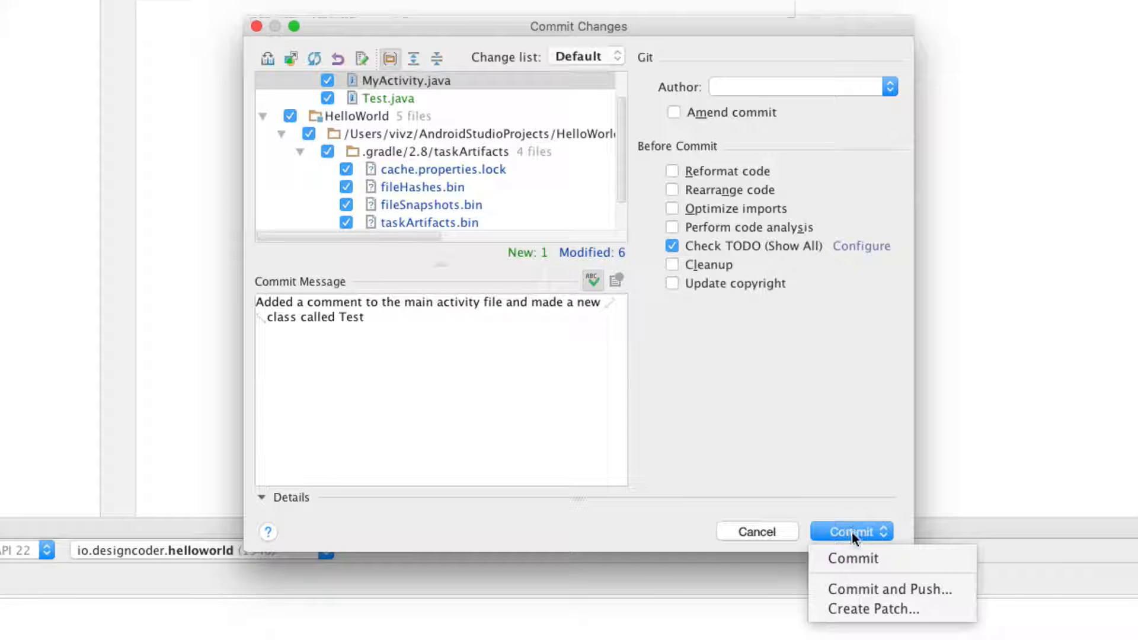
# - Commit and push the 7 files to origin/master, merging the remote changes when the push is rejected
pyautogui.click(877, 589)
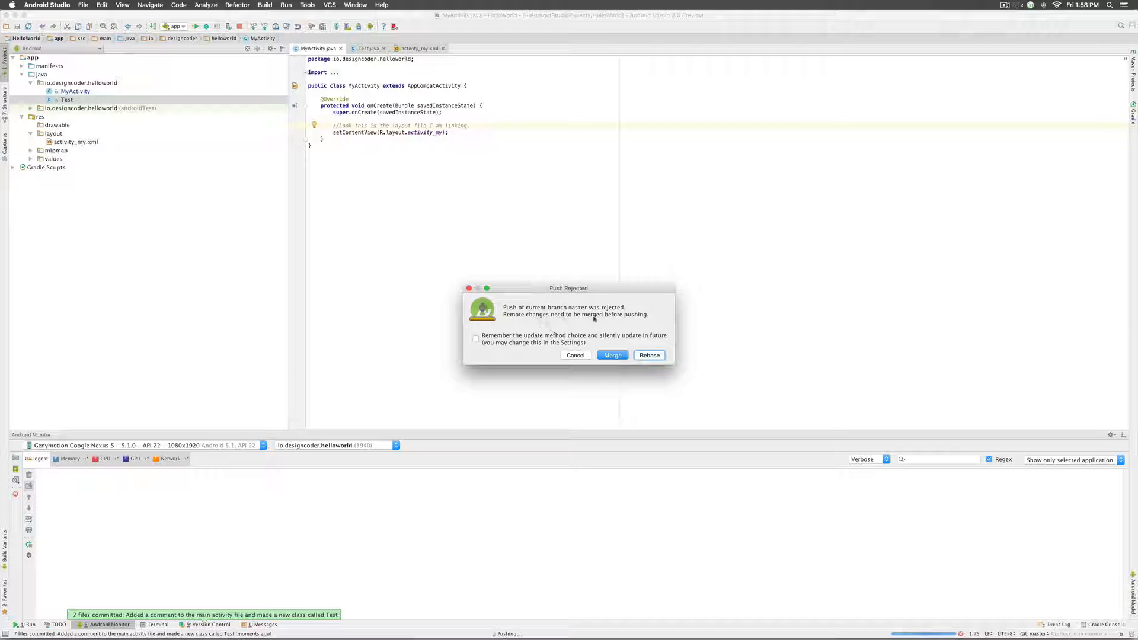
pyautogui.click(613, 355)
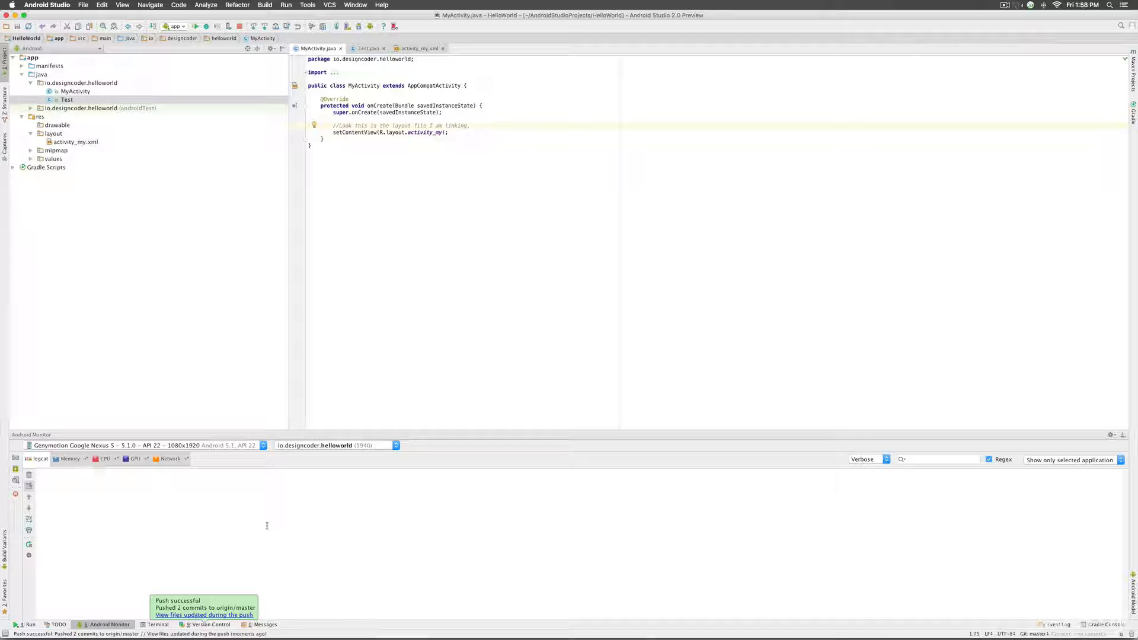
pyautogui.click(455, 618)
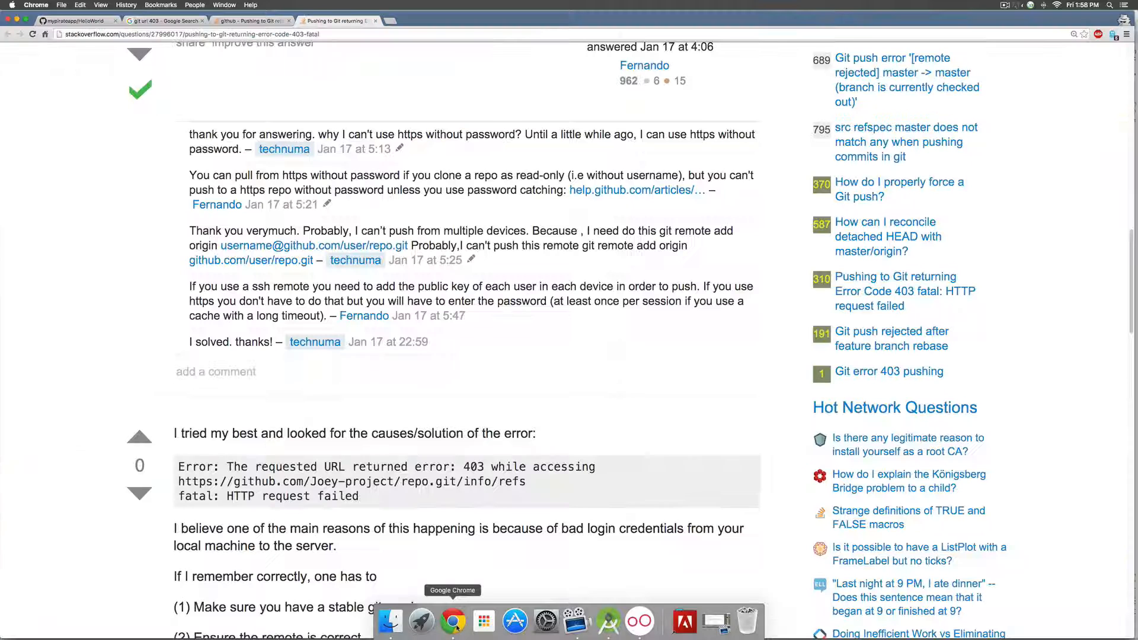
# - On GitHub, browse app/src/main/java/io/designcoder/helloworld and view the pushed Test.java
pyautogui.click(92, 22)
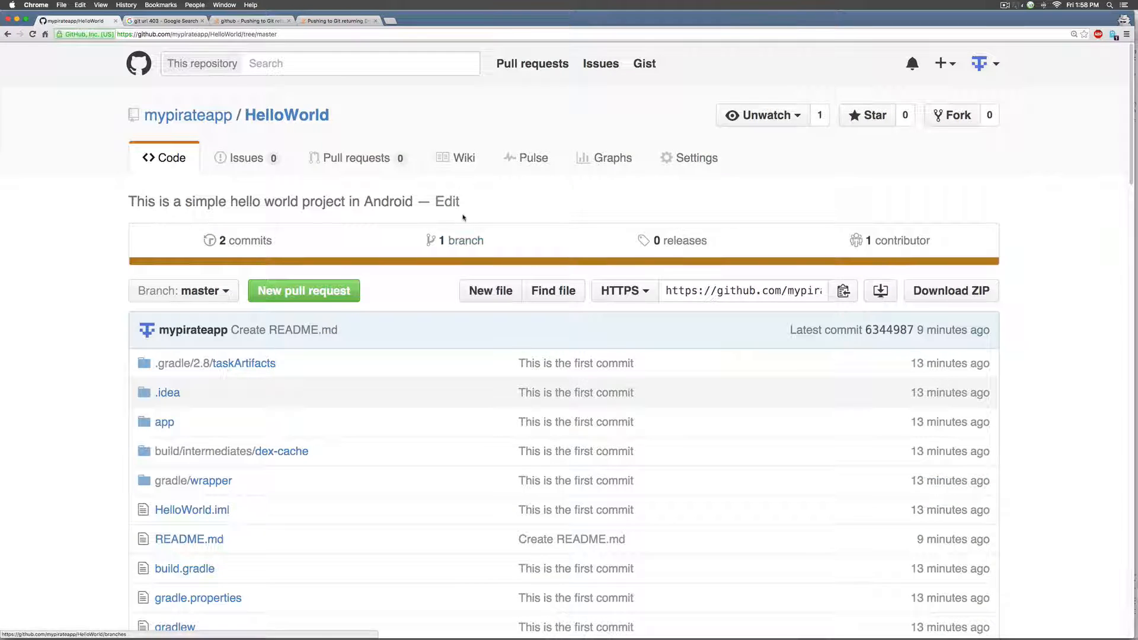
pyautogui.scroll(-5, 462, 216)
pyautogui.click(167, 273)
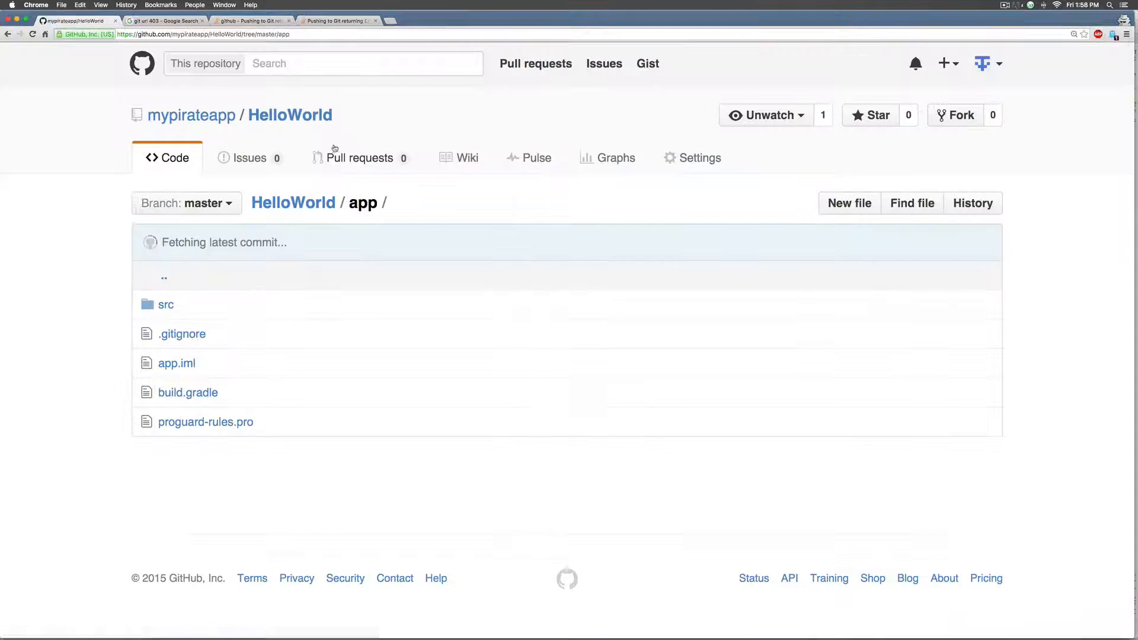
pyautogui.click(164, 305)
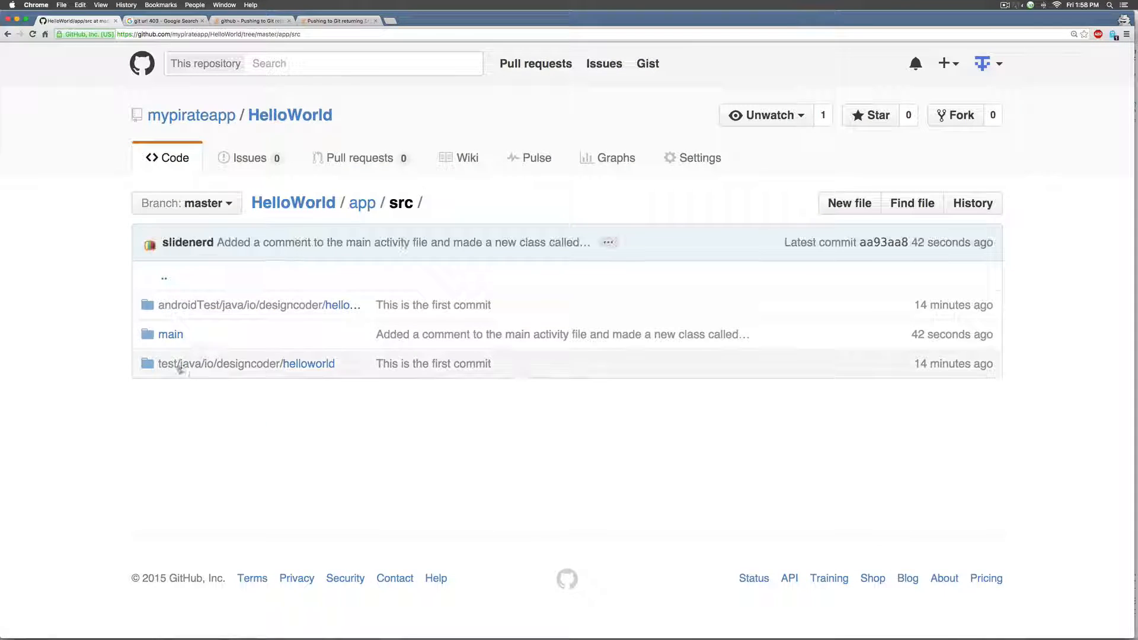
pyautogui.click(171, 335)
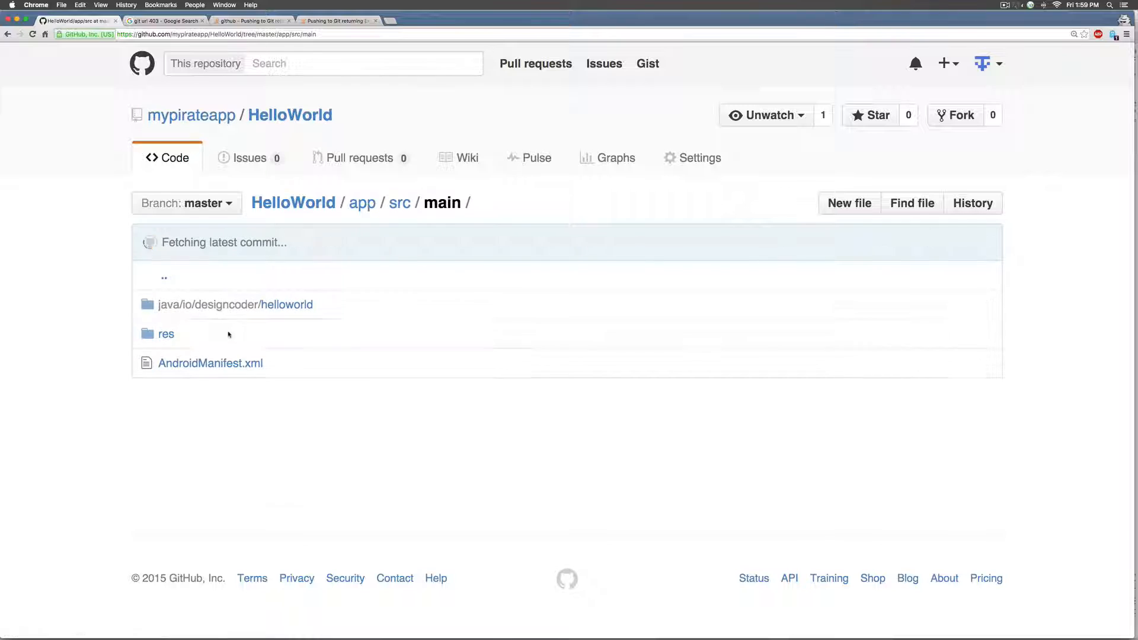
pyautogui.click(233, 306)
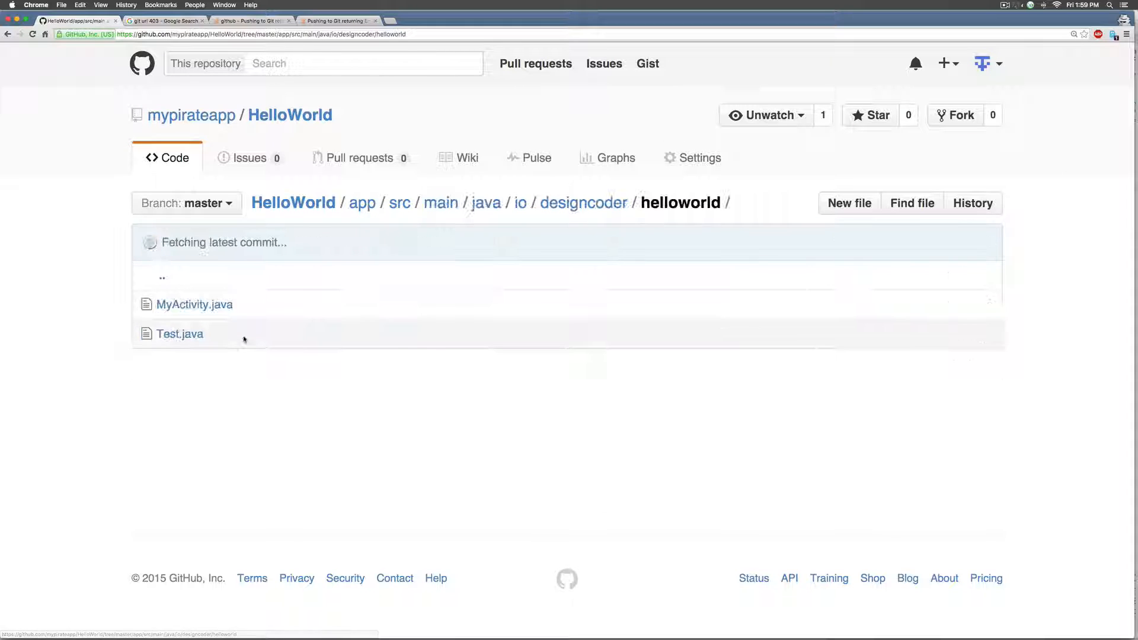
pyautogui.click(200, 336)
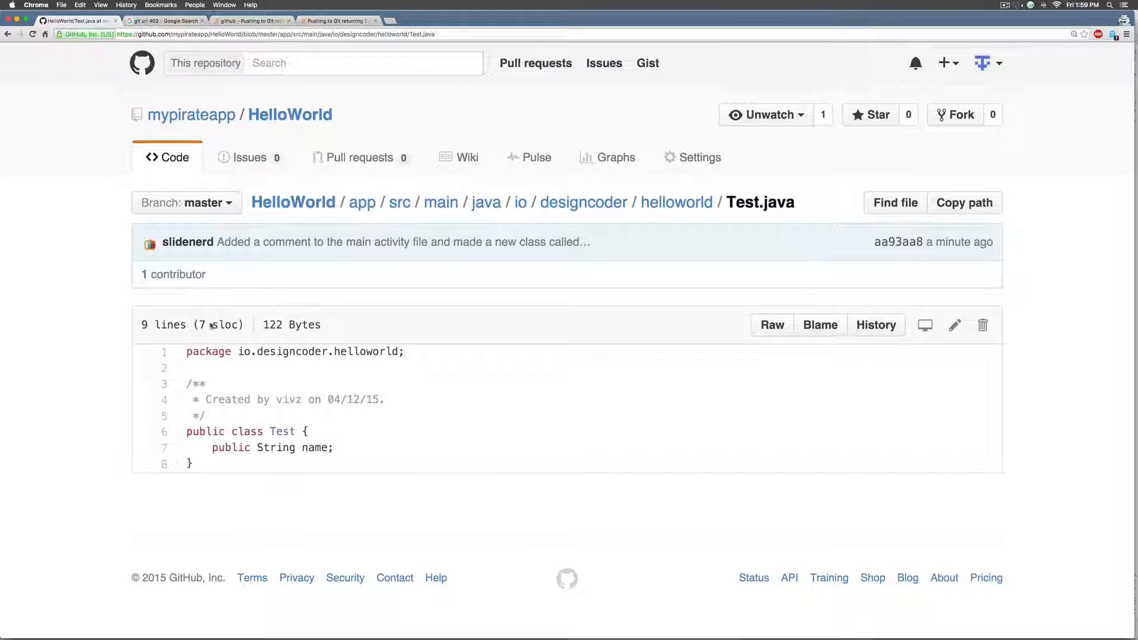
# - Open MyActivity.java on GitHub and check the new comment
pyautogui.click(8, 34)
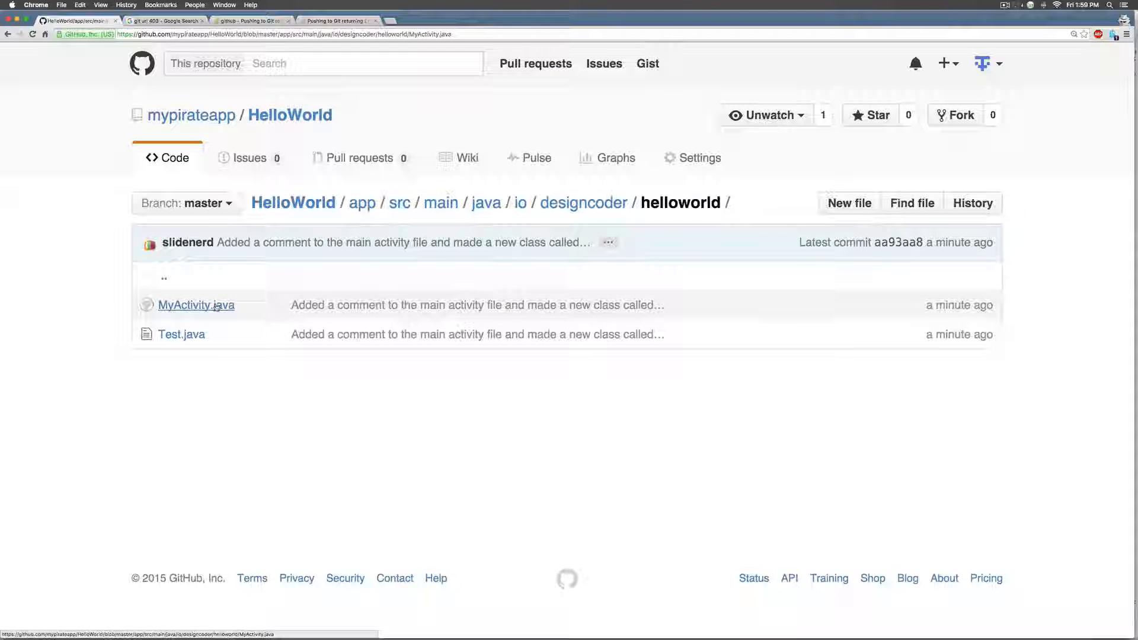
pyautogui.click(194, 305)
pyautogui.scroll(-2, 270, 338)
pyautogui.scroll(-1, 270, 338)
pyautogui.moveTo(235, 444); pyautogui.dragTo(543, 448)
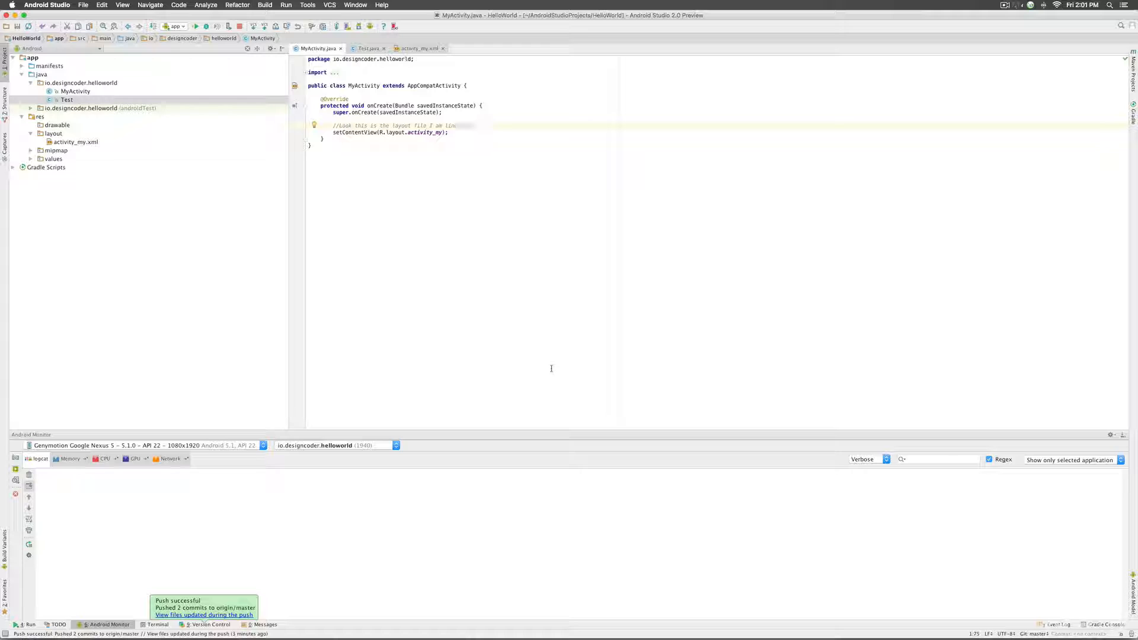
# - Return to Android Studio with MyActivity.java open in the editor
pyautogui.press('BackSpace')
pyautogui.press('BackSpace')
pyautogui.press('BackSpace')
pyautogui.press('BackSpace')
pyautogui.press('BackSpace')
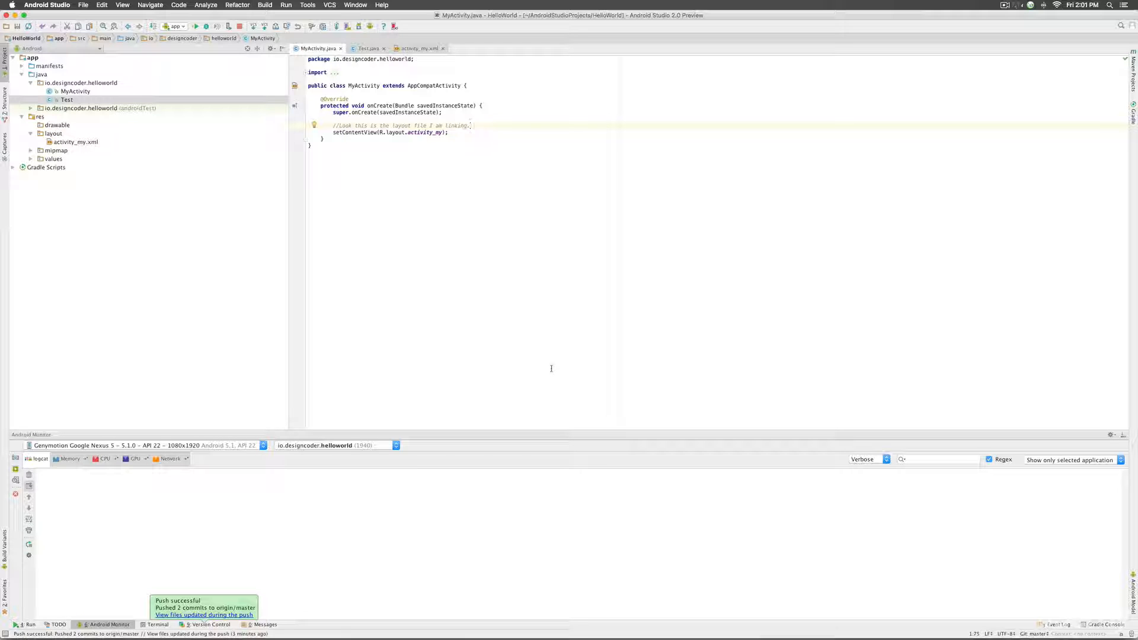